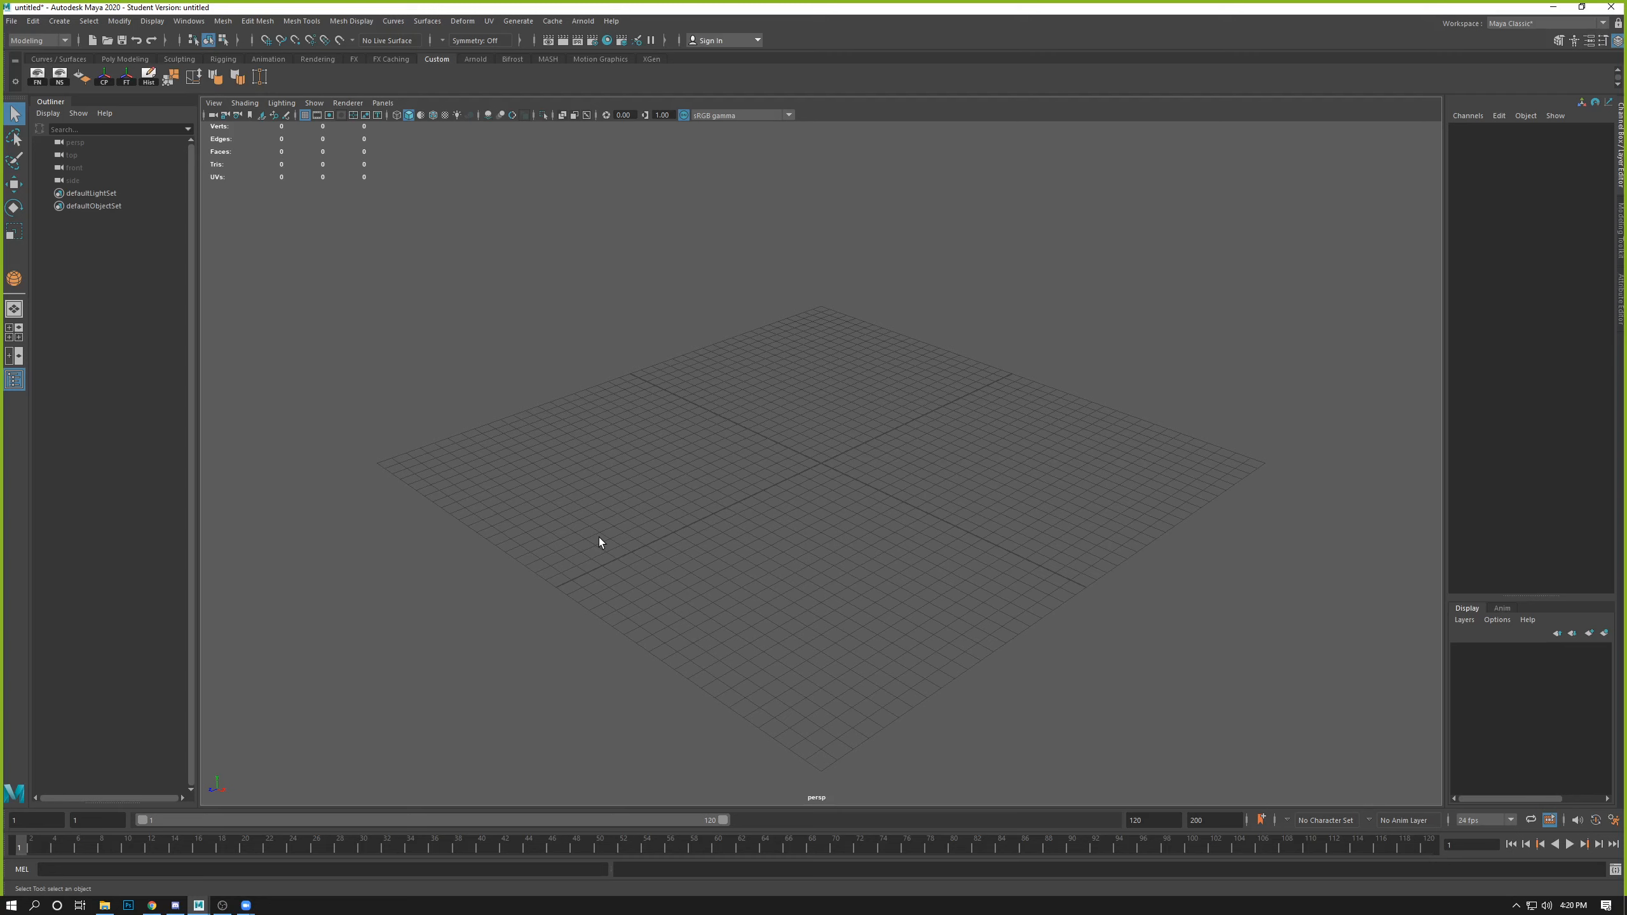
- Start a new project in the Project Window and name it Cartoon Plants
{"action": "left_click", "coordinate": [13, 21]}
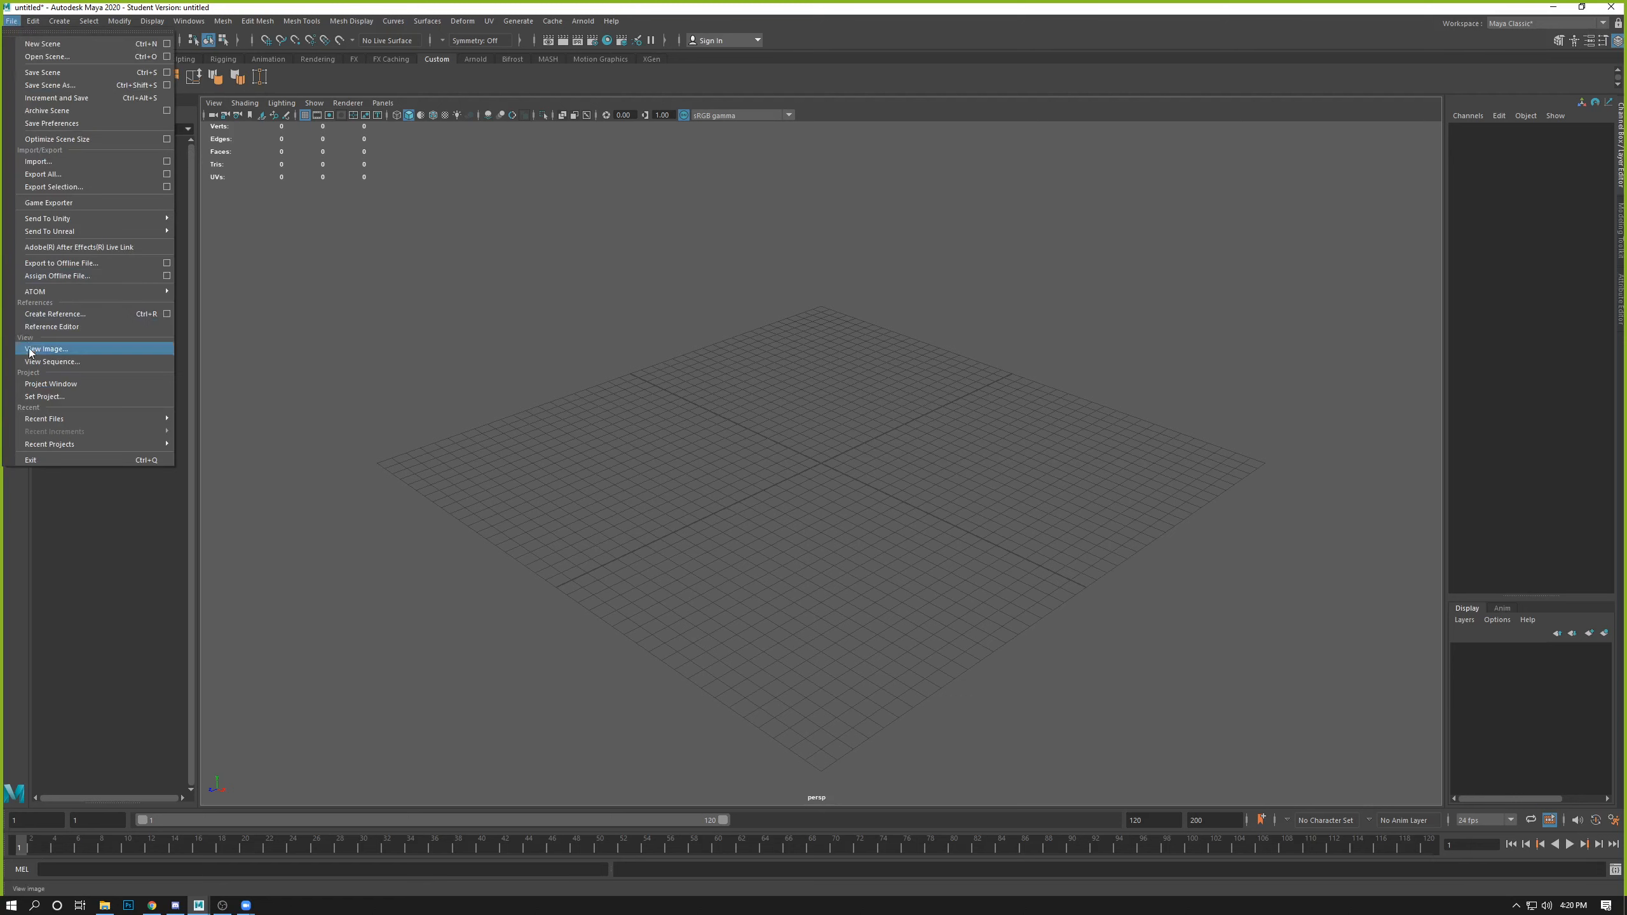
{"action": "left_click", "coordinate": [45, 384]}
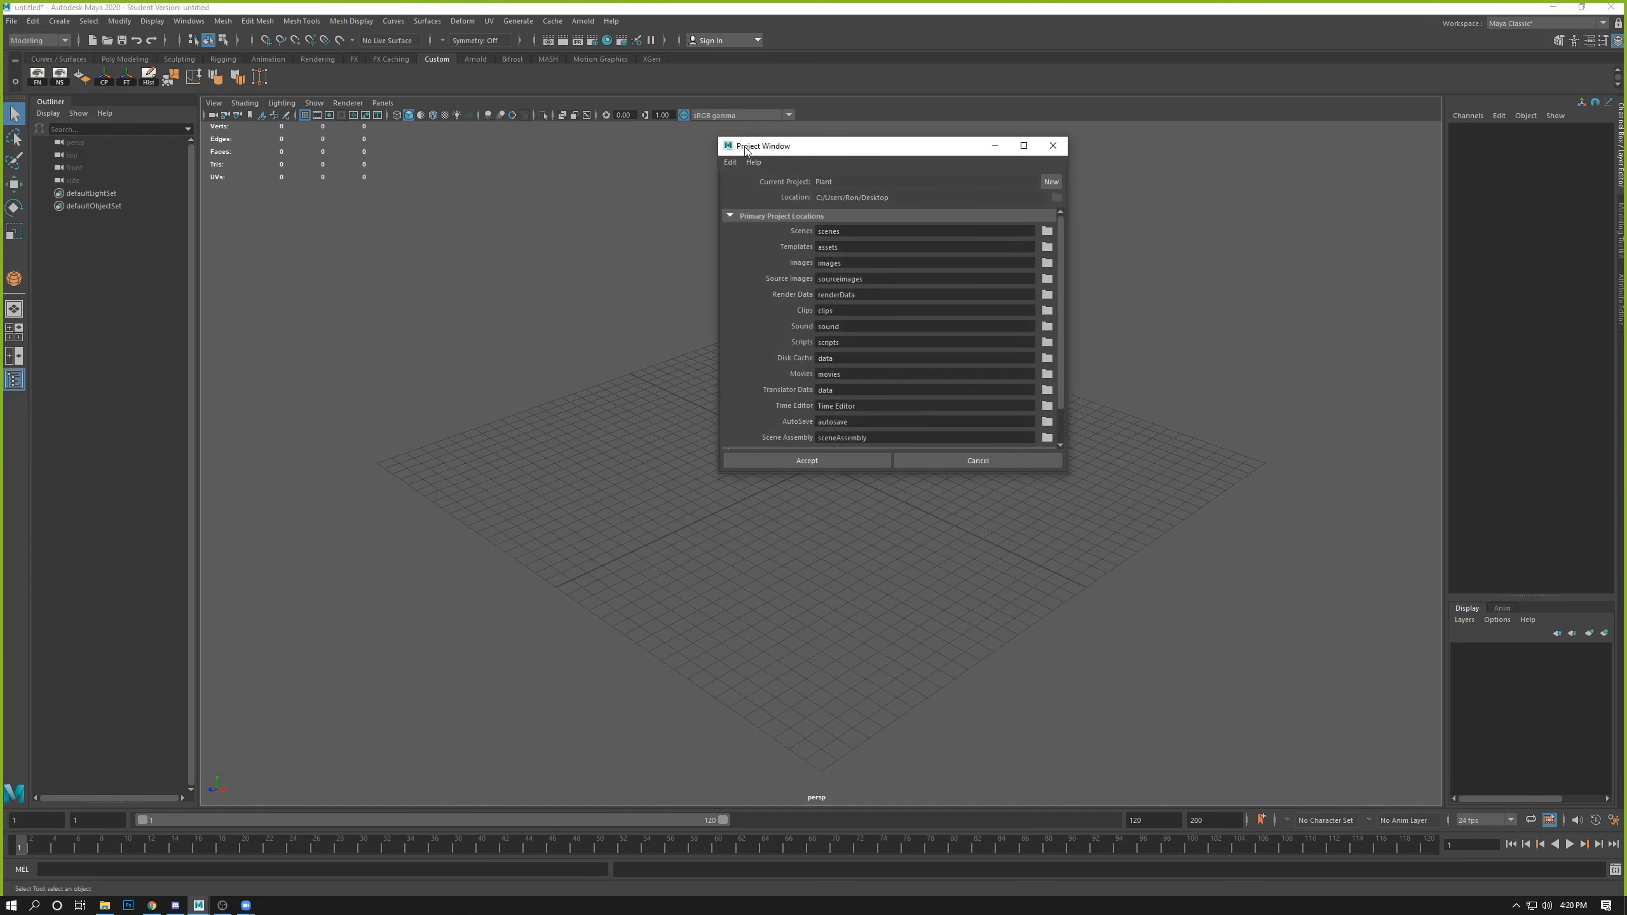
{"action": "left_click_drag", "start_coordinate": [785, 138], "coordinate": [626, 337]}
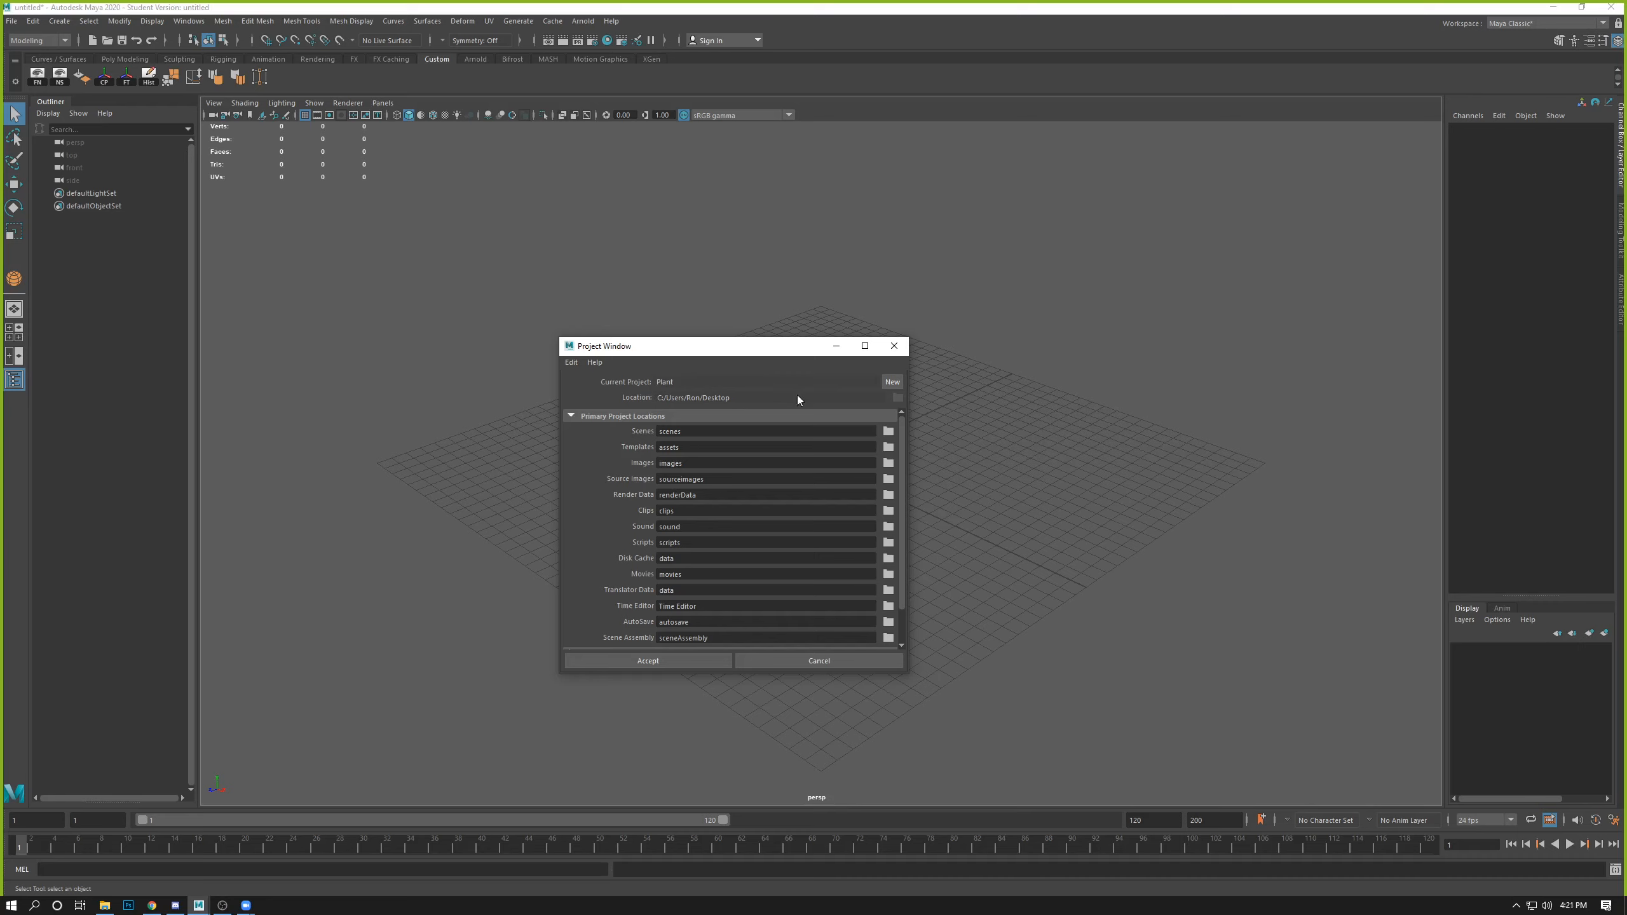
{"action": "left_click", "coordinate": [892, 382]}
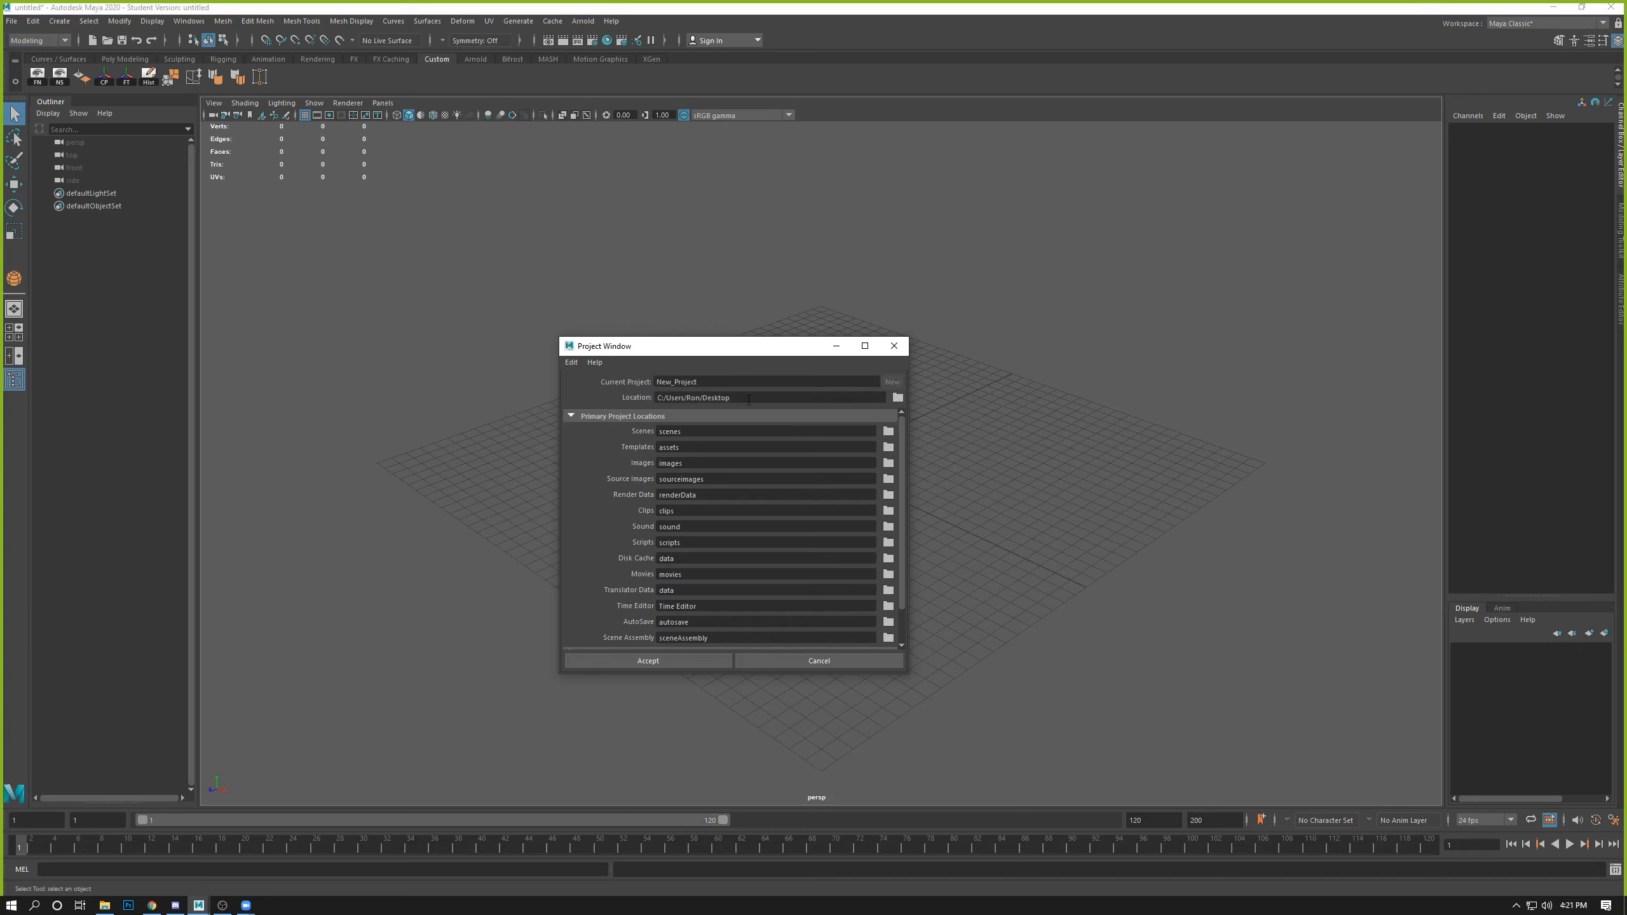
{"action": "left_click_drag", "start_coordinate": [710, 382], "coordinate": [620, 373]}
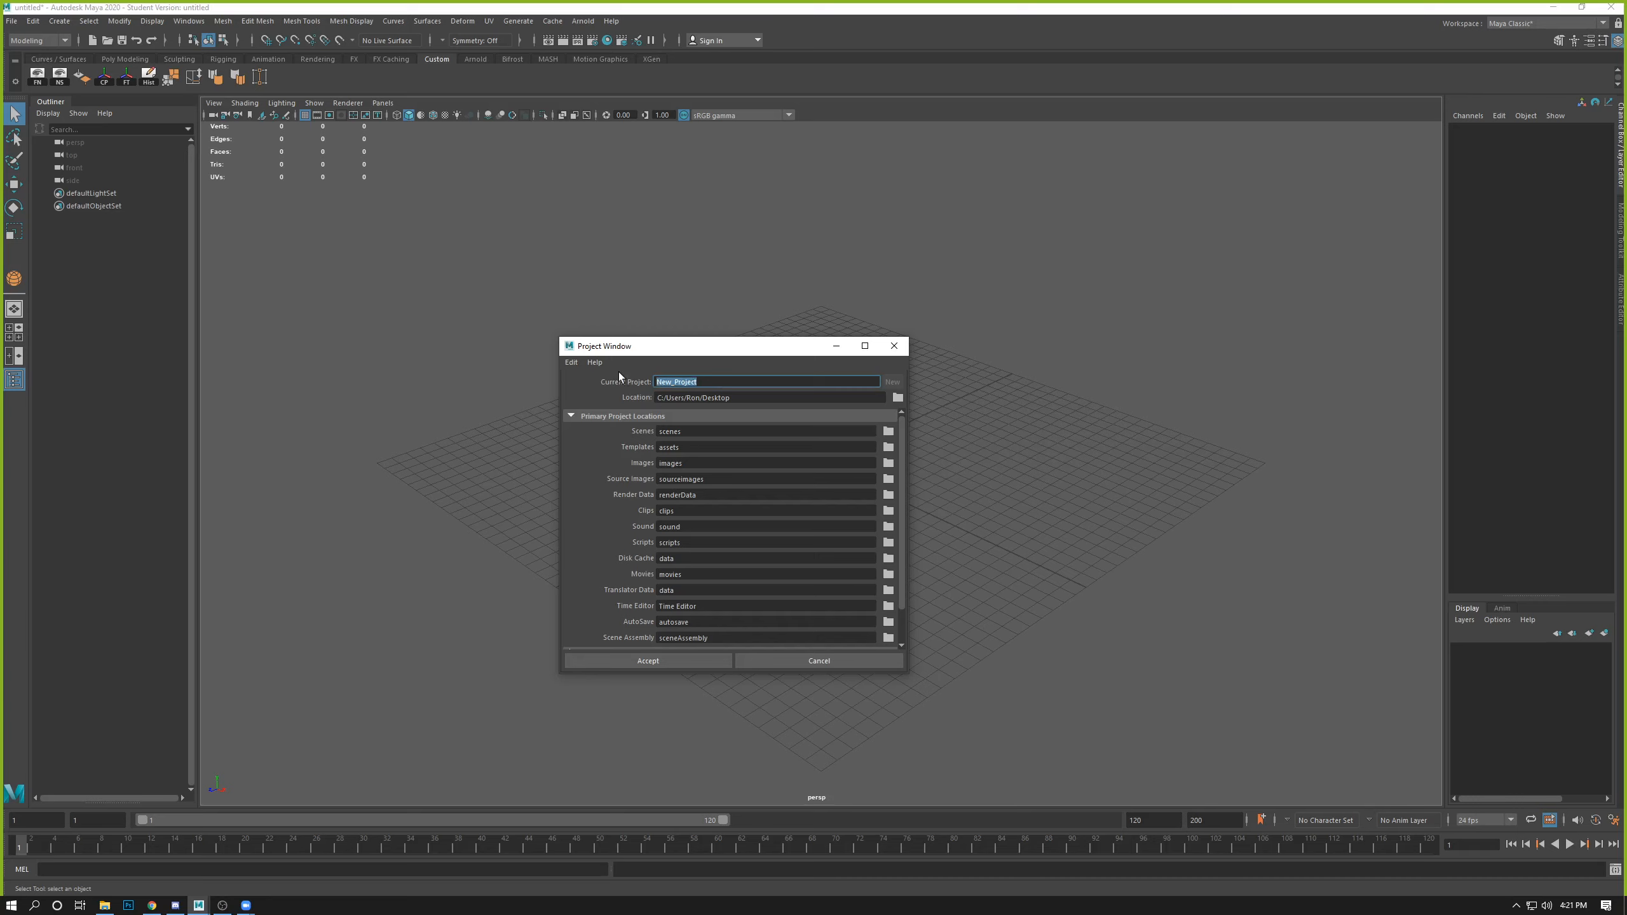
{"action": "type", "text": "Cartoon Plants"}
- Set the new project's location to the Desktop and accept the default folder structure
{"action": "left_click", "coordinate": [897, 401]}
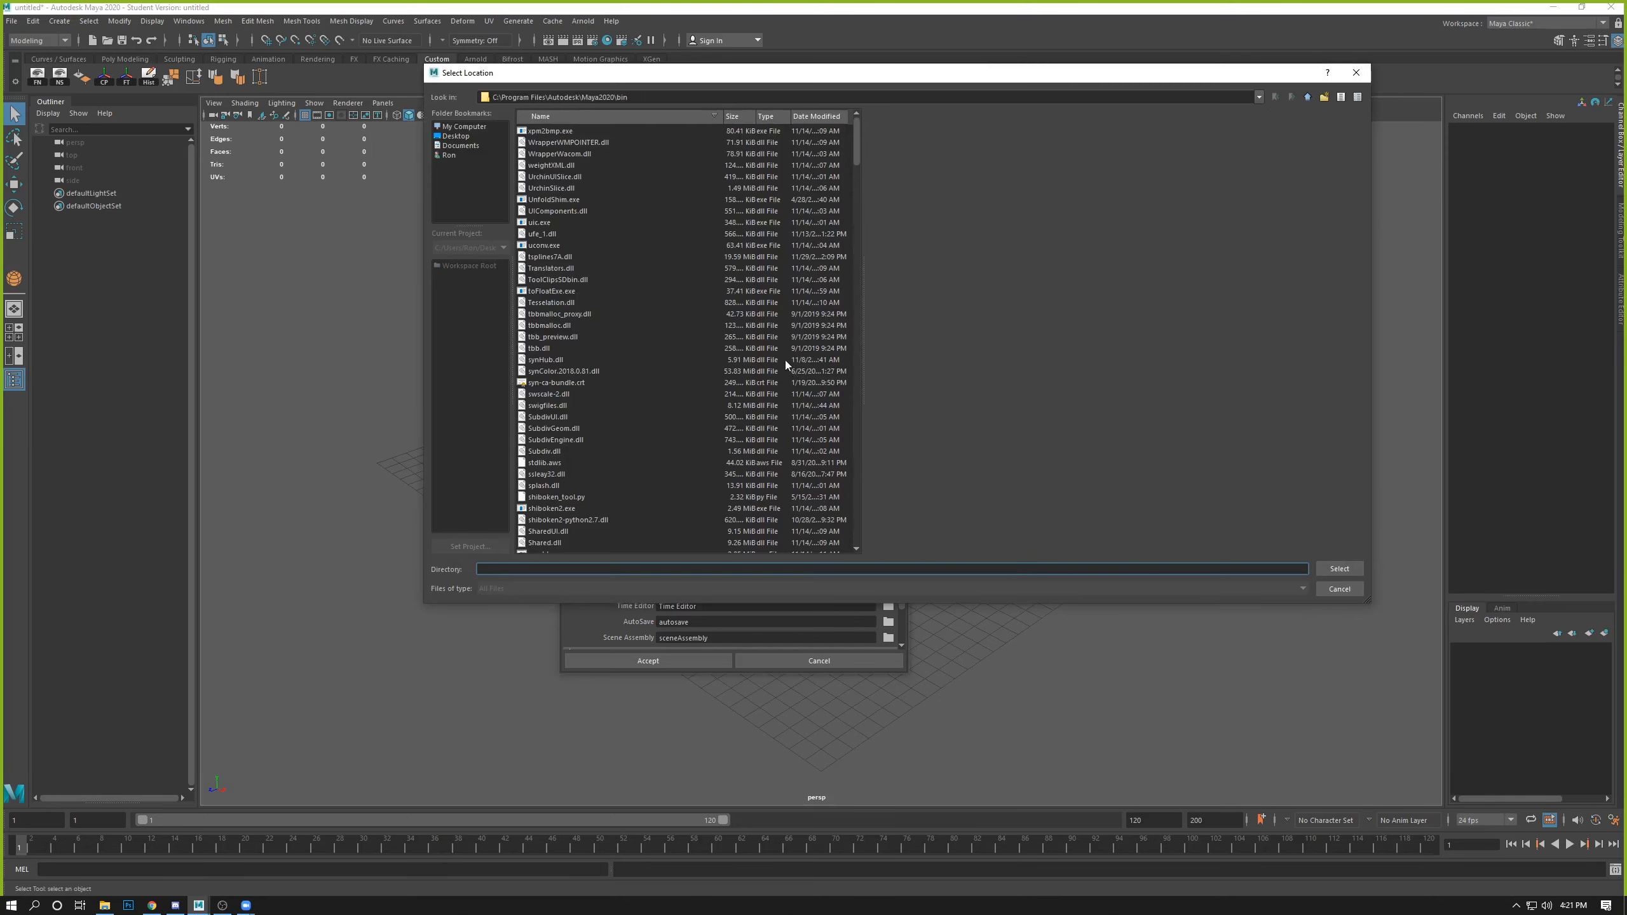
{"action": "left_click", "coordinate": [456, 136]}
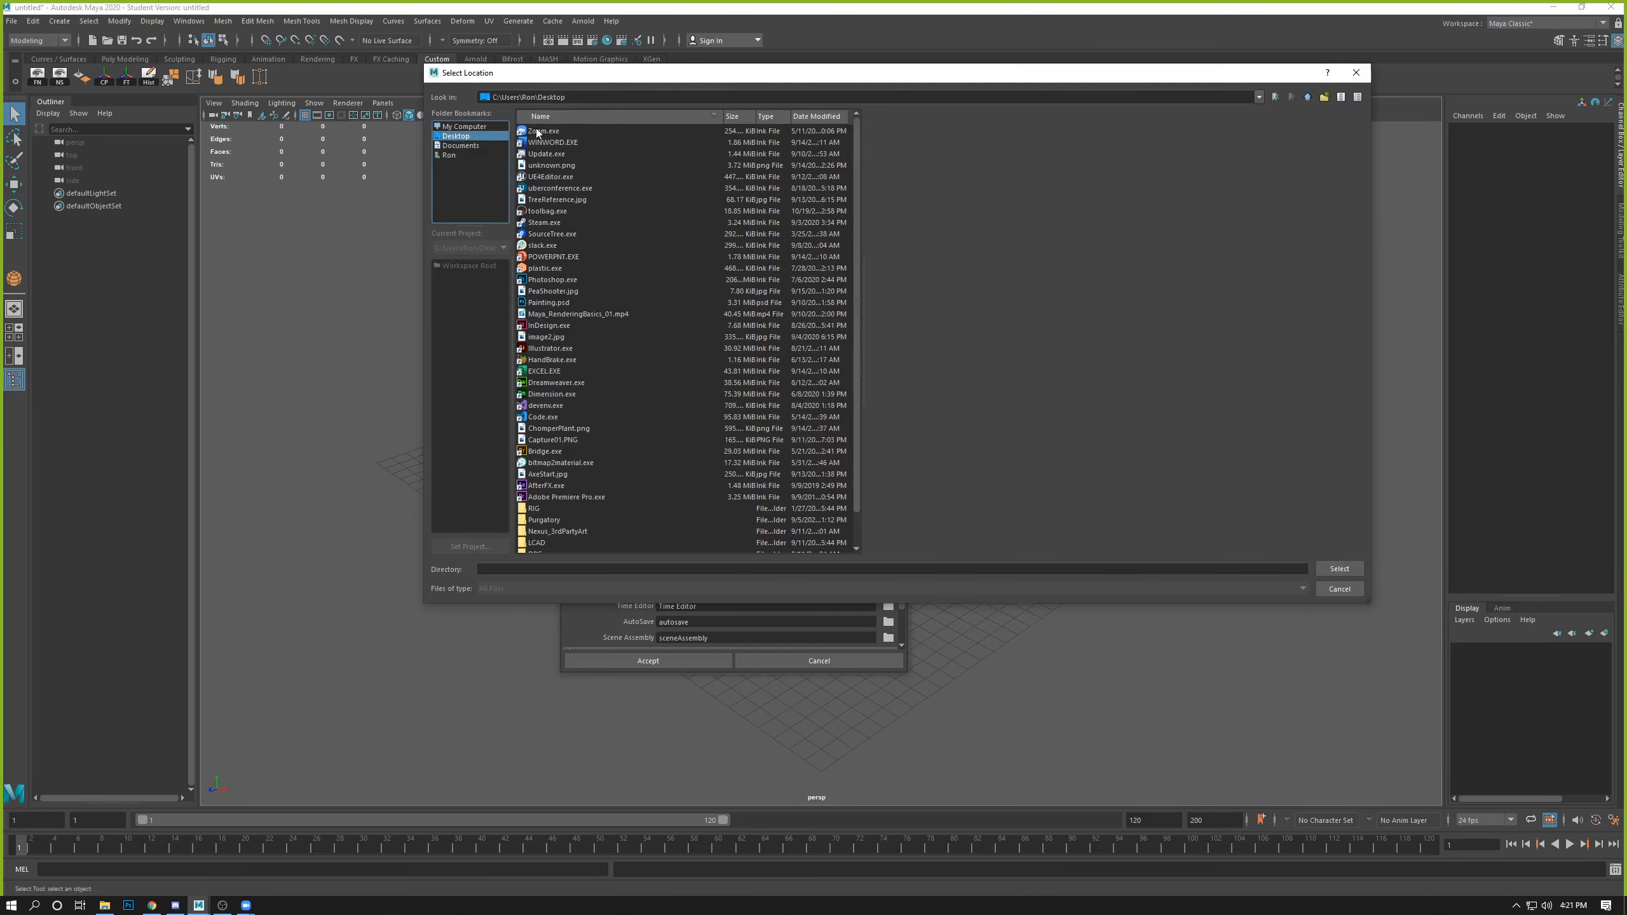
{"action": "left_click", "coordinate": [1334, 573]}
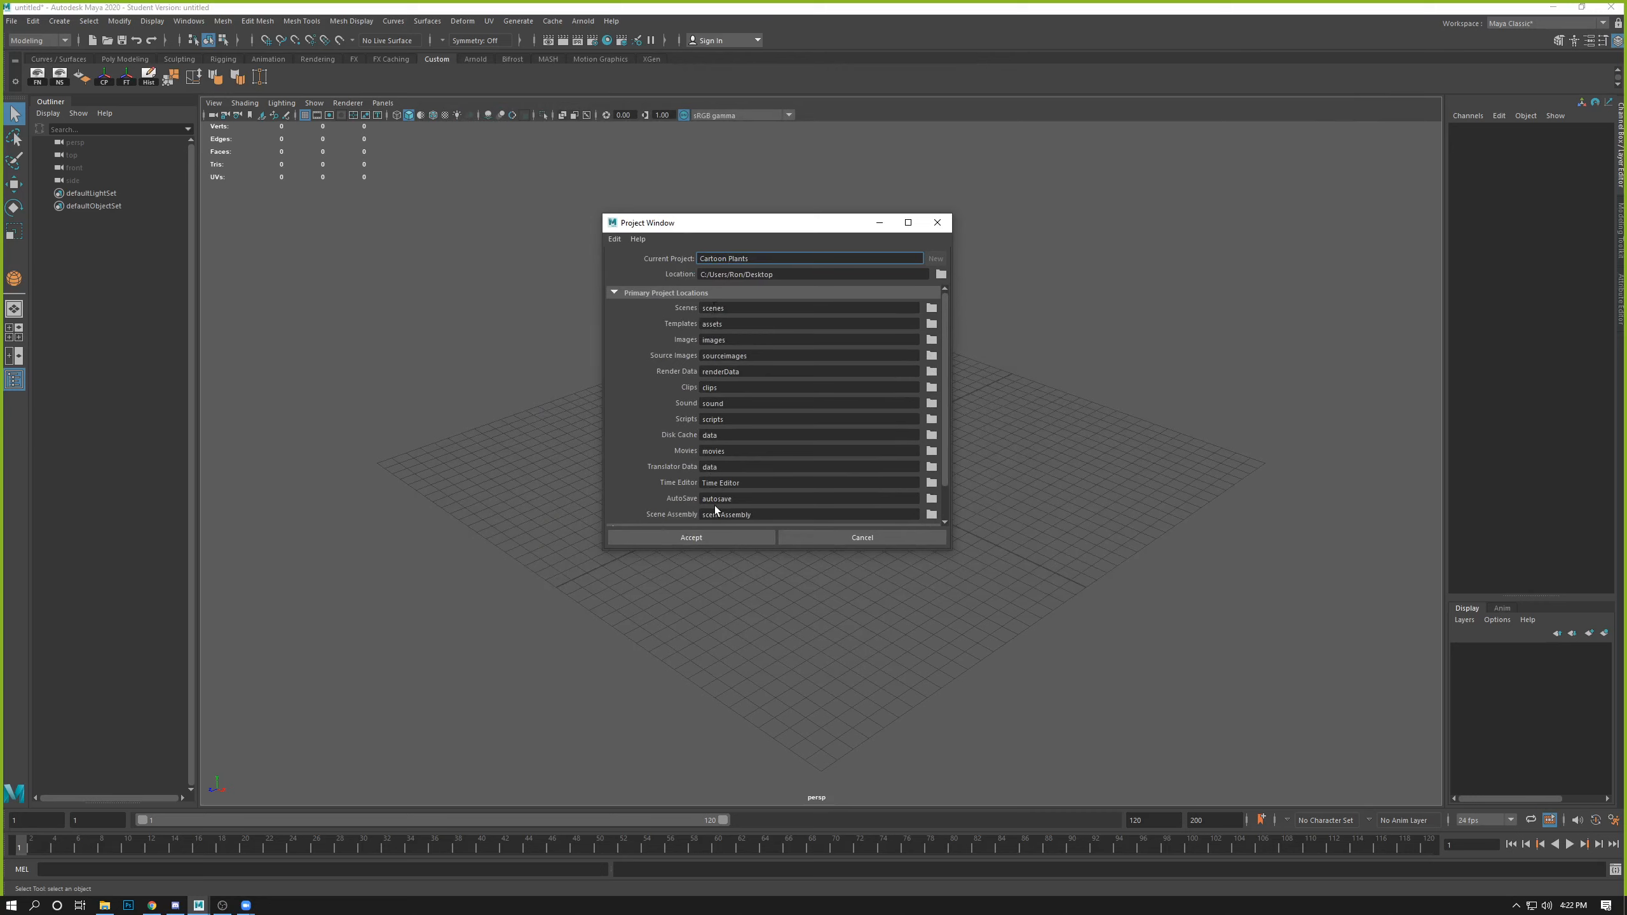
{"action": "left_click", "coordinate": [699, 542]}
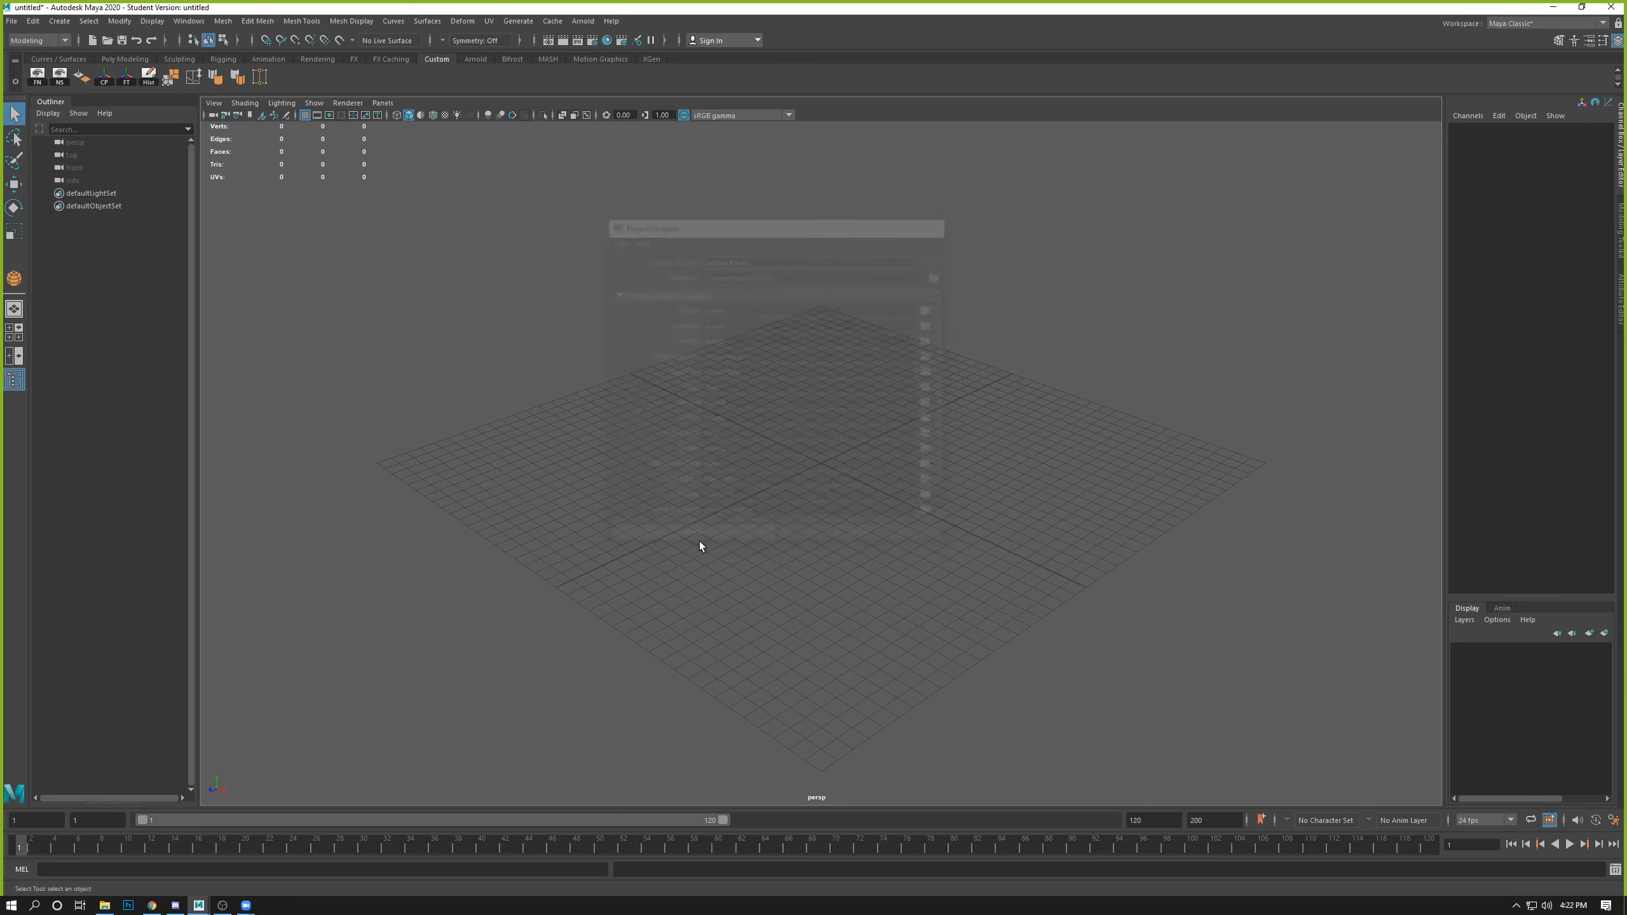
- Switch to the Windows desktop, move the Cartoon Plants folder to an empty area and open it in File Explorer
{"action": "left_click", "coordinate": [1552, 7]}
{"action": "left_click", "coordinate": [1555, 10]}
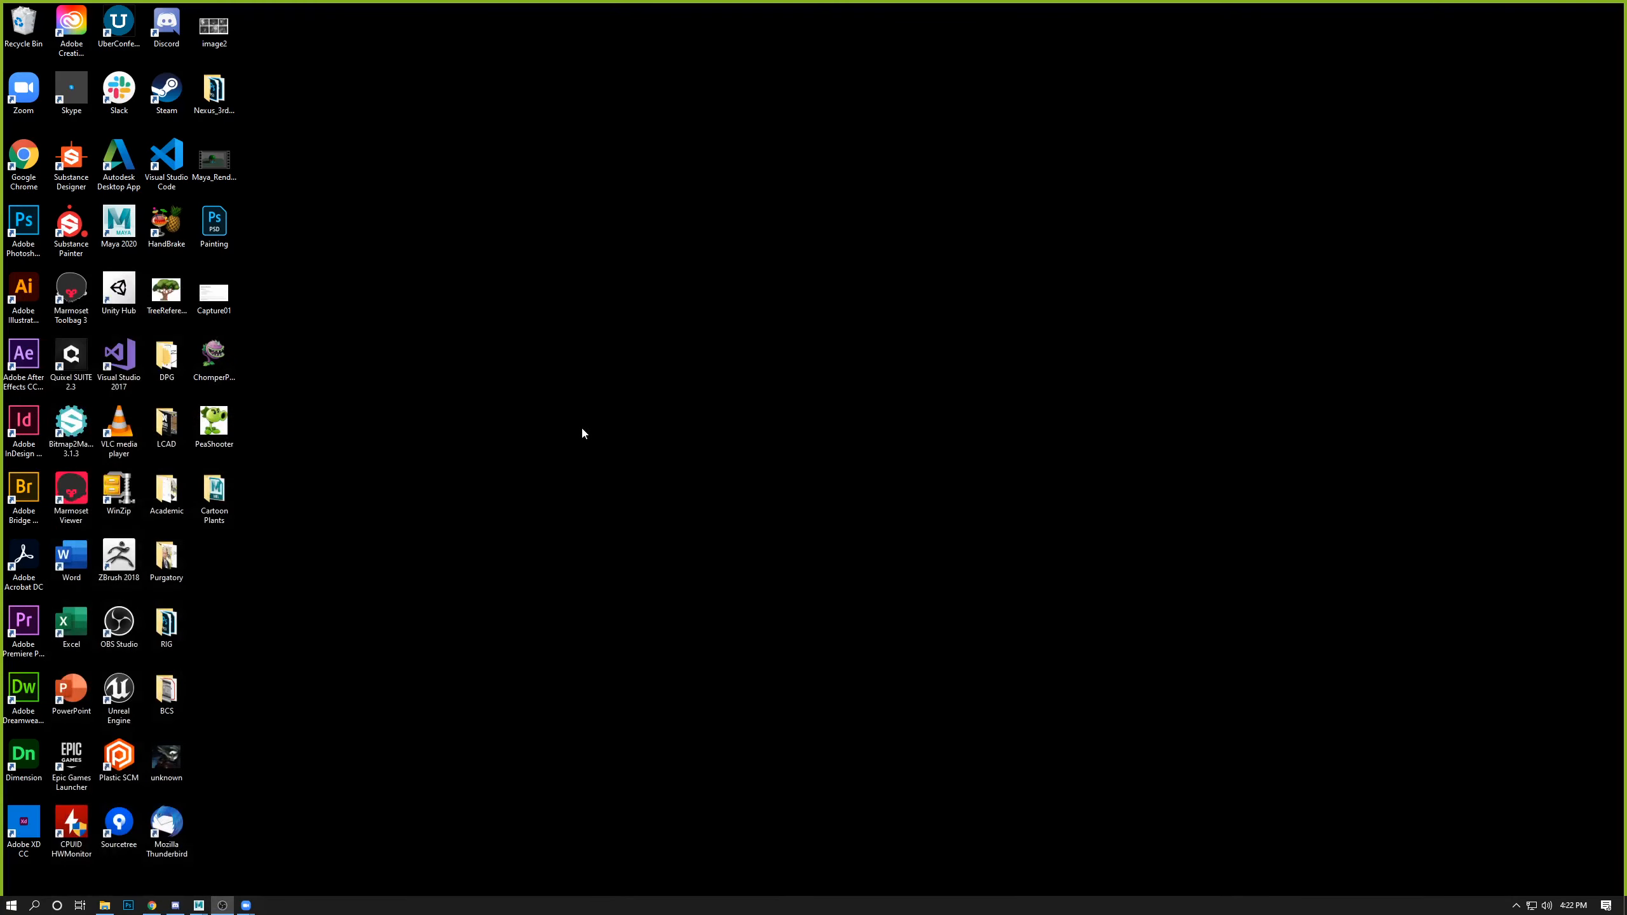
{"action": "left_click_drag", "start_coordinate": [216, 497], "coordinate": [859, 297]}
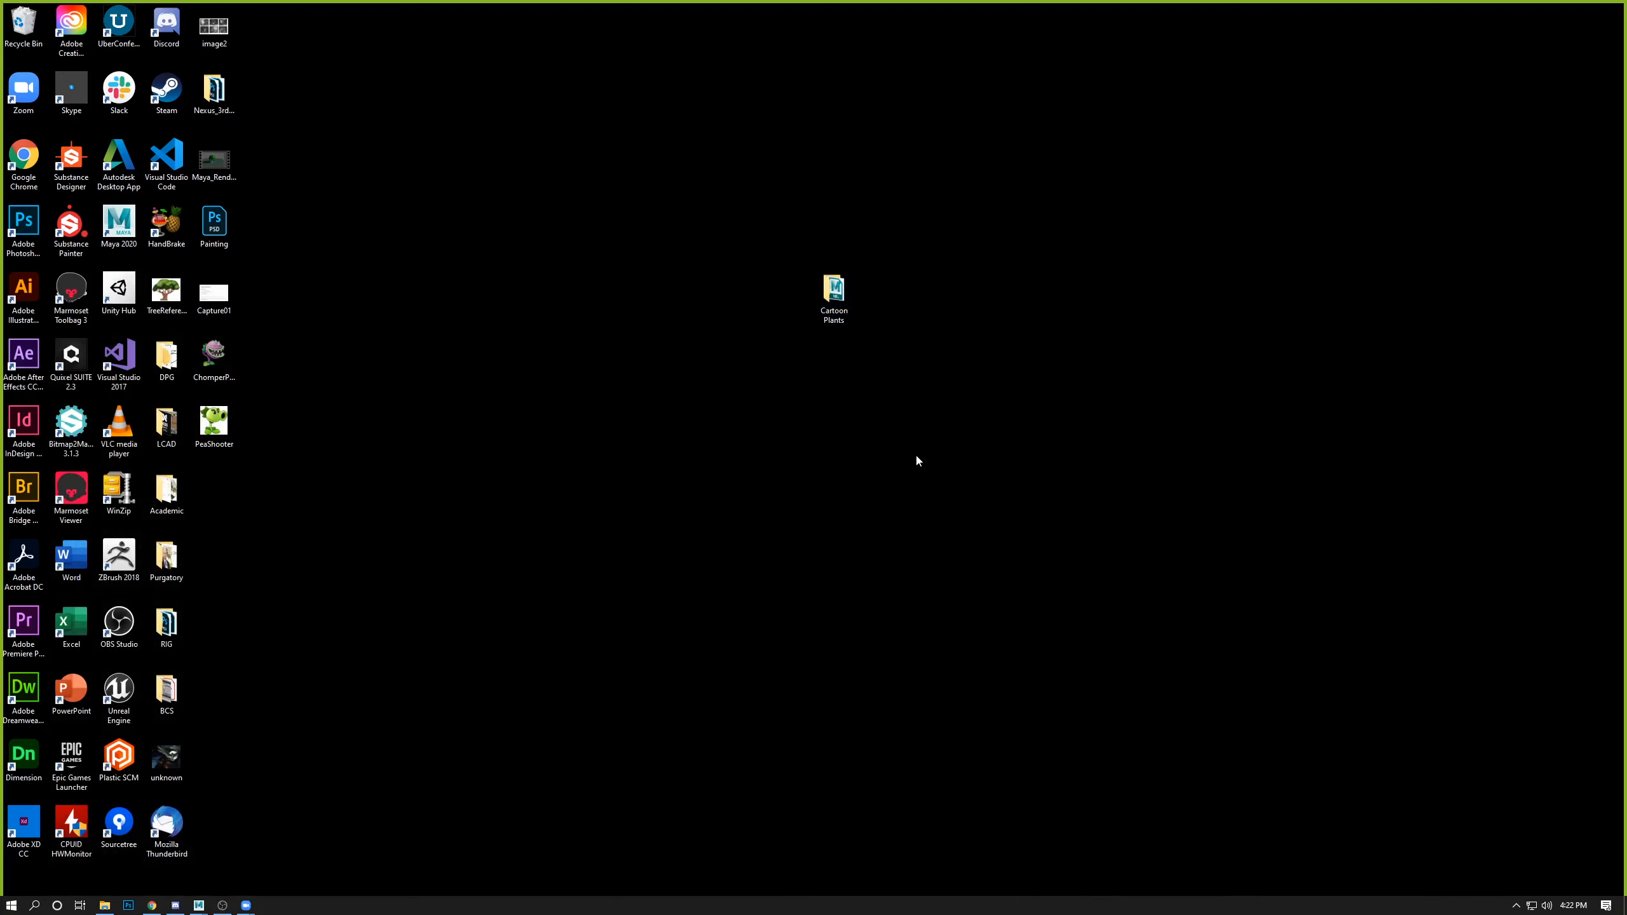
{"action": "double_click", "coordinate": [838, 322]}
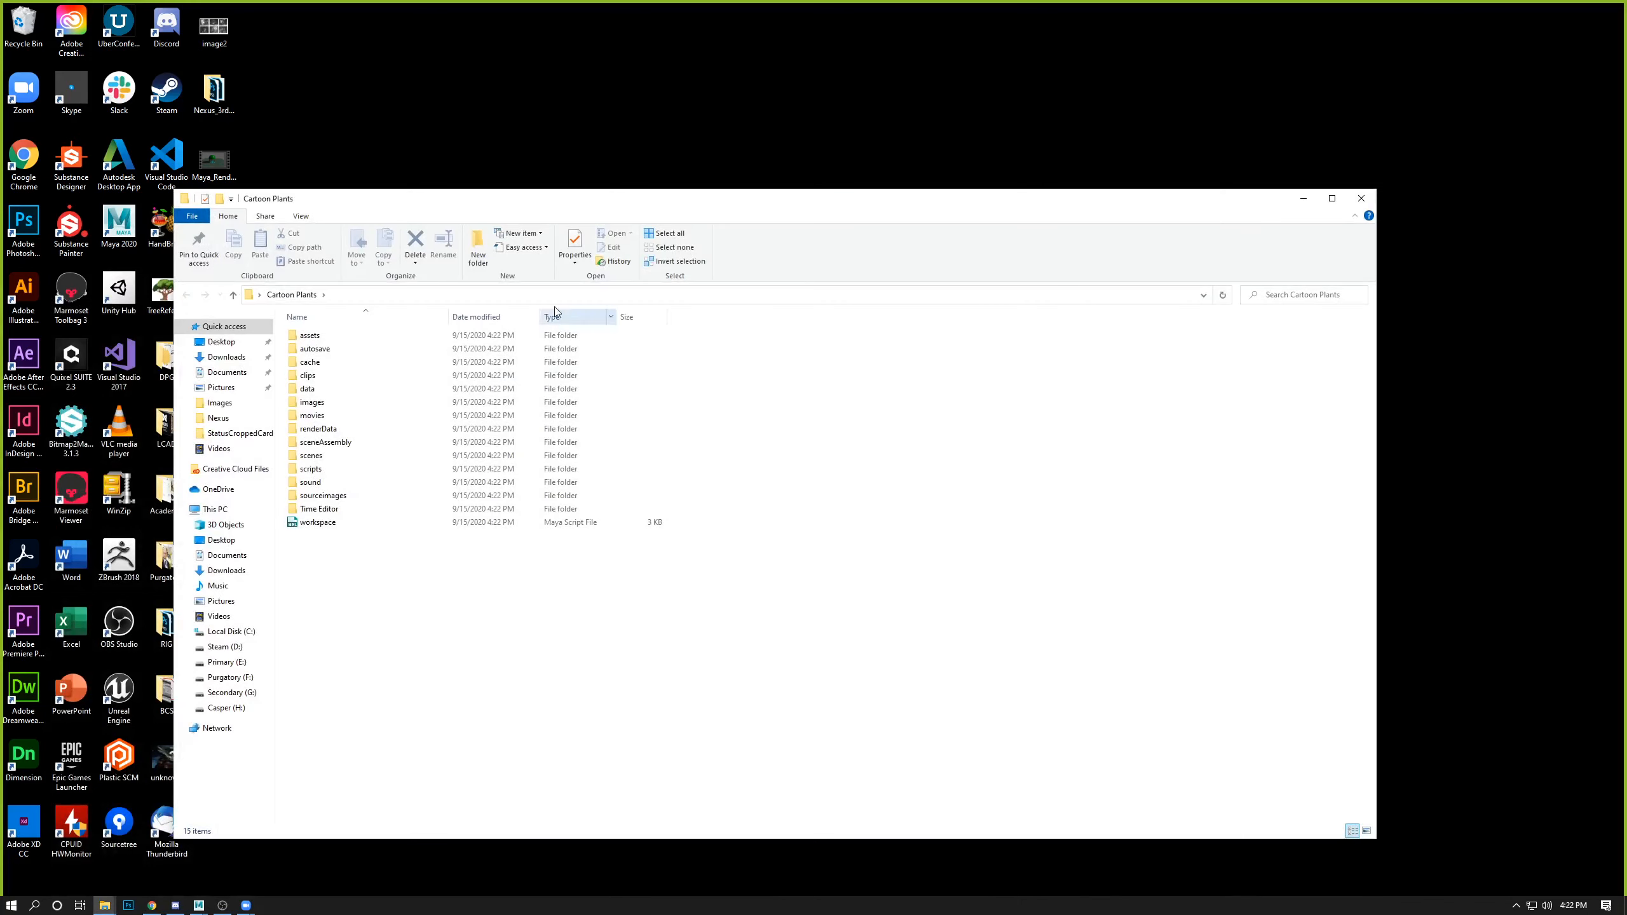
{"action": "left_click_drag", "start_coordinate": [472, 194], "coordinate": [609, 119]}
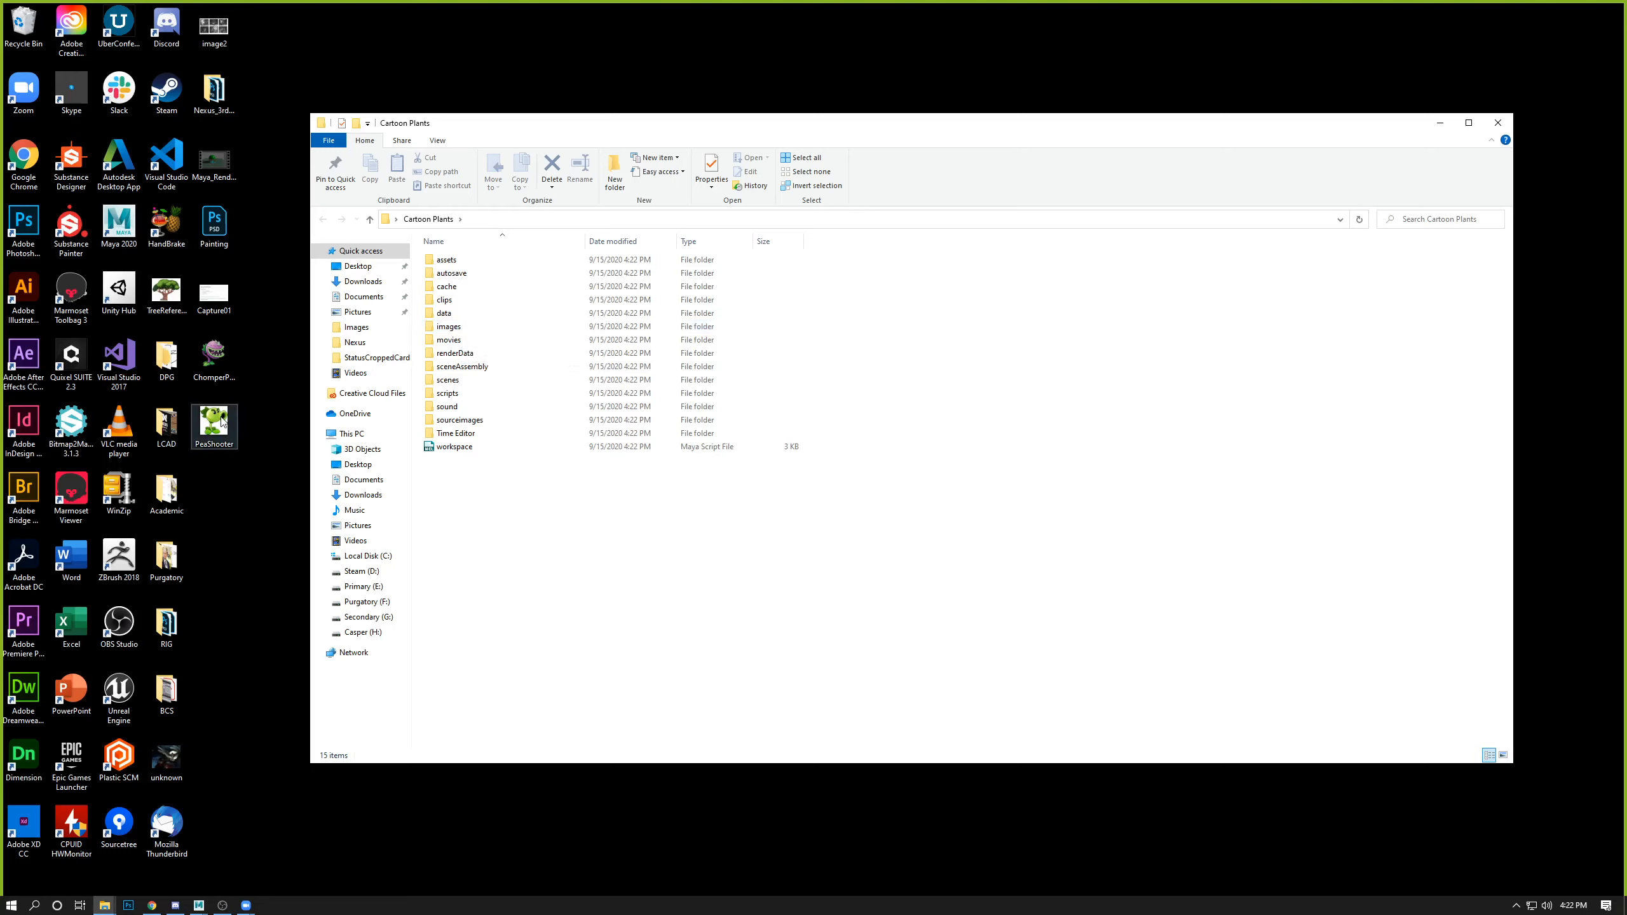
- Move the PeaShooter image from the desktop into the project's sourceimages folder, check it there and close the folder window
{"action": "left_click_drag", "start_coordinate": [222, 421], "coordinate": [464, 424]}
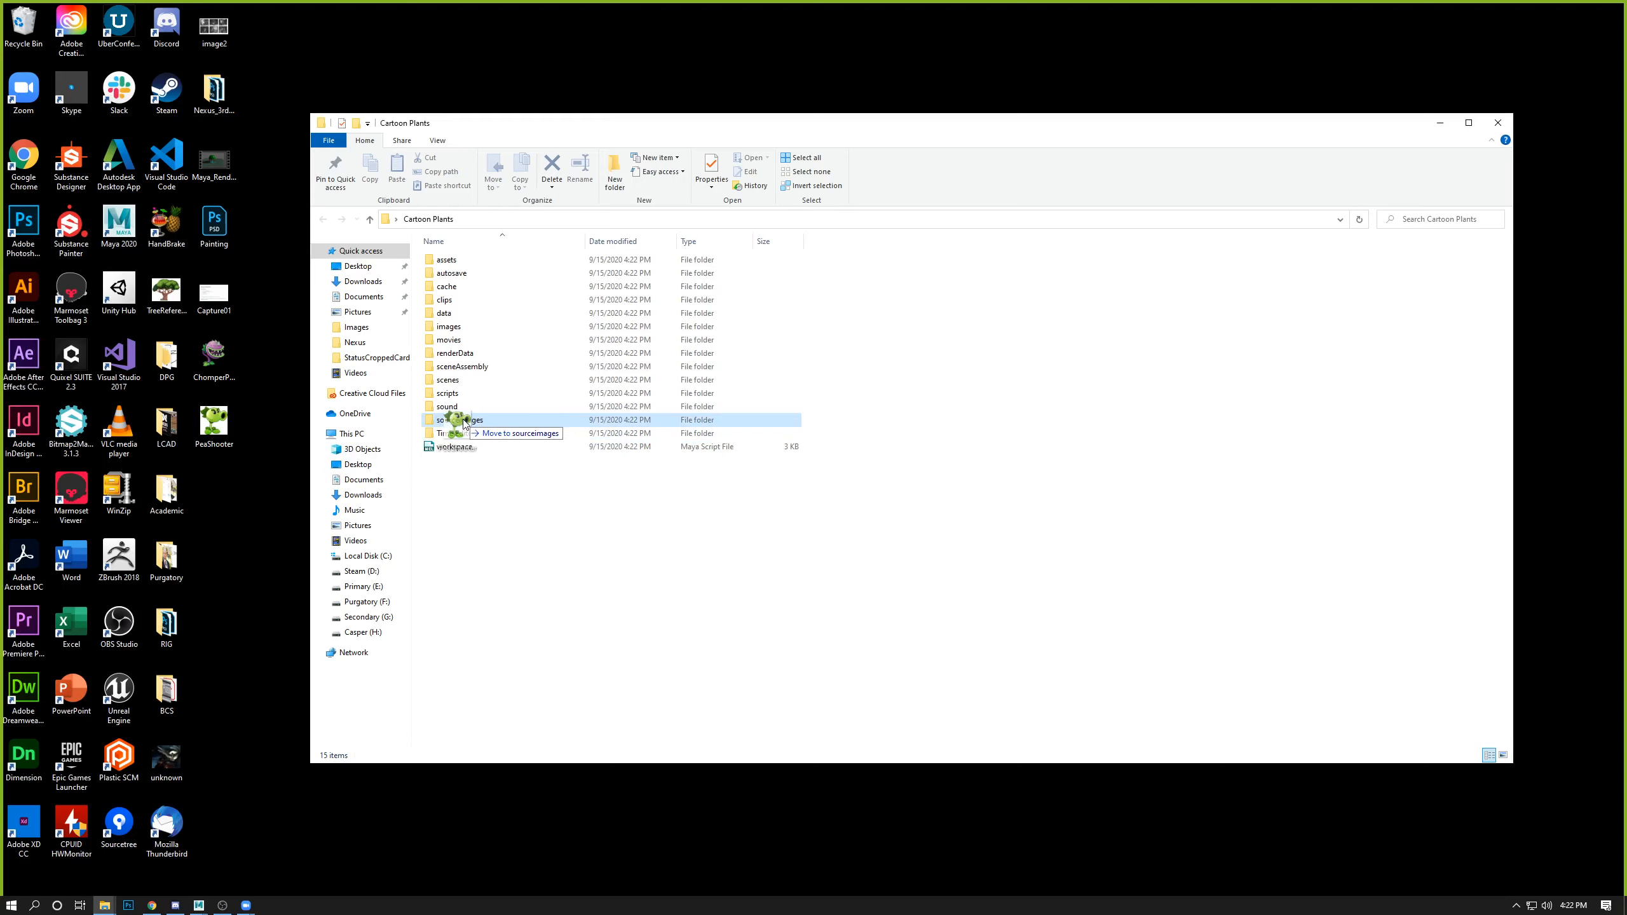
{"action": "left_click_drag", "start_coordinate": [464, 424], "coordinate": [464, 424]}
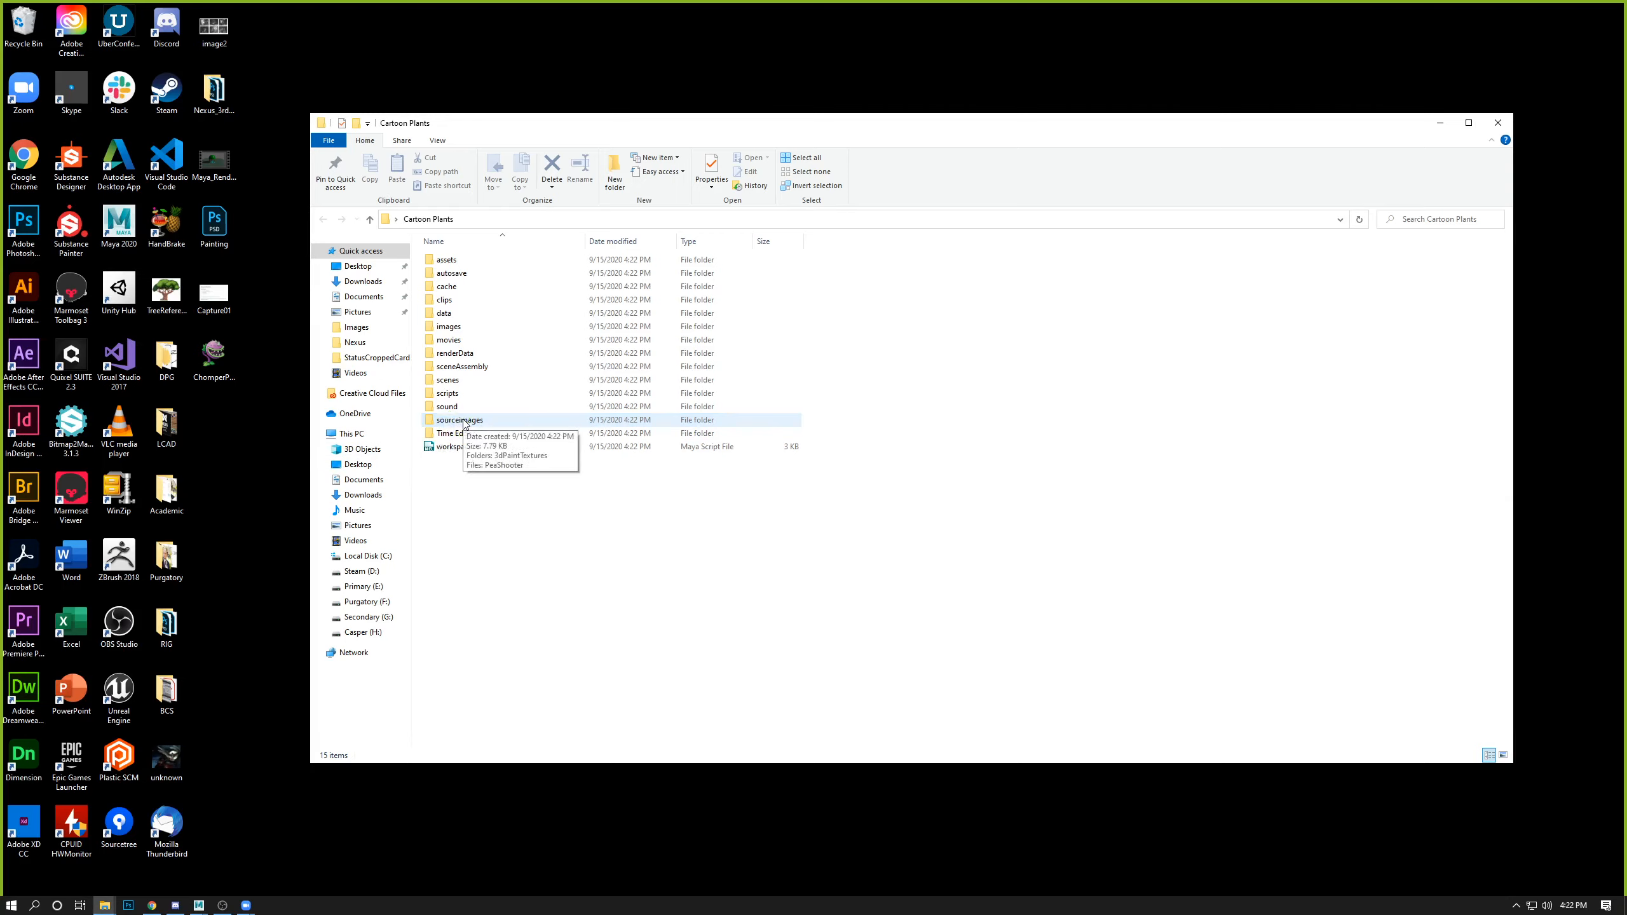
{"action": "double_click", "coordinate": [464, 421]}
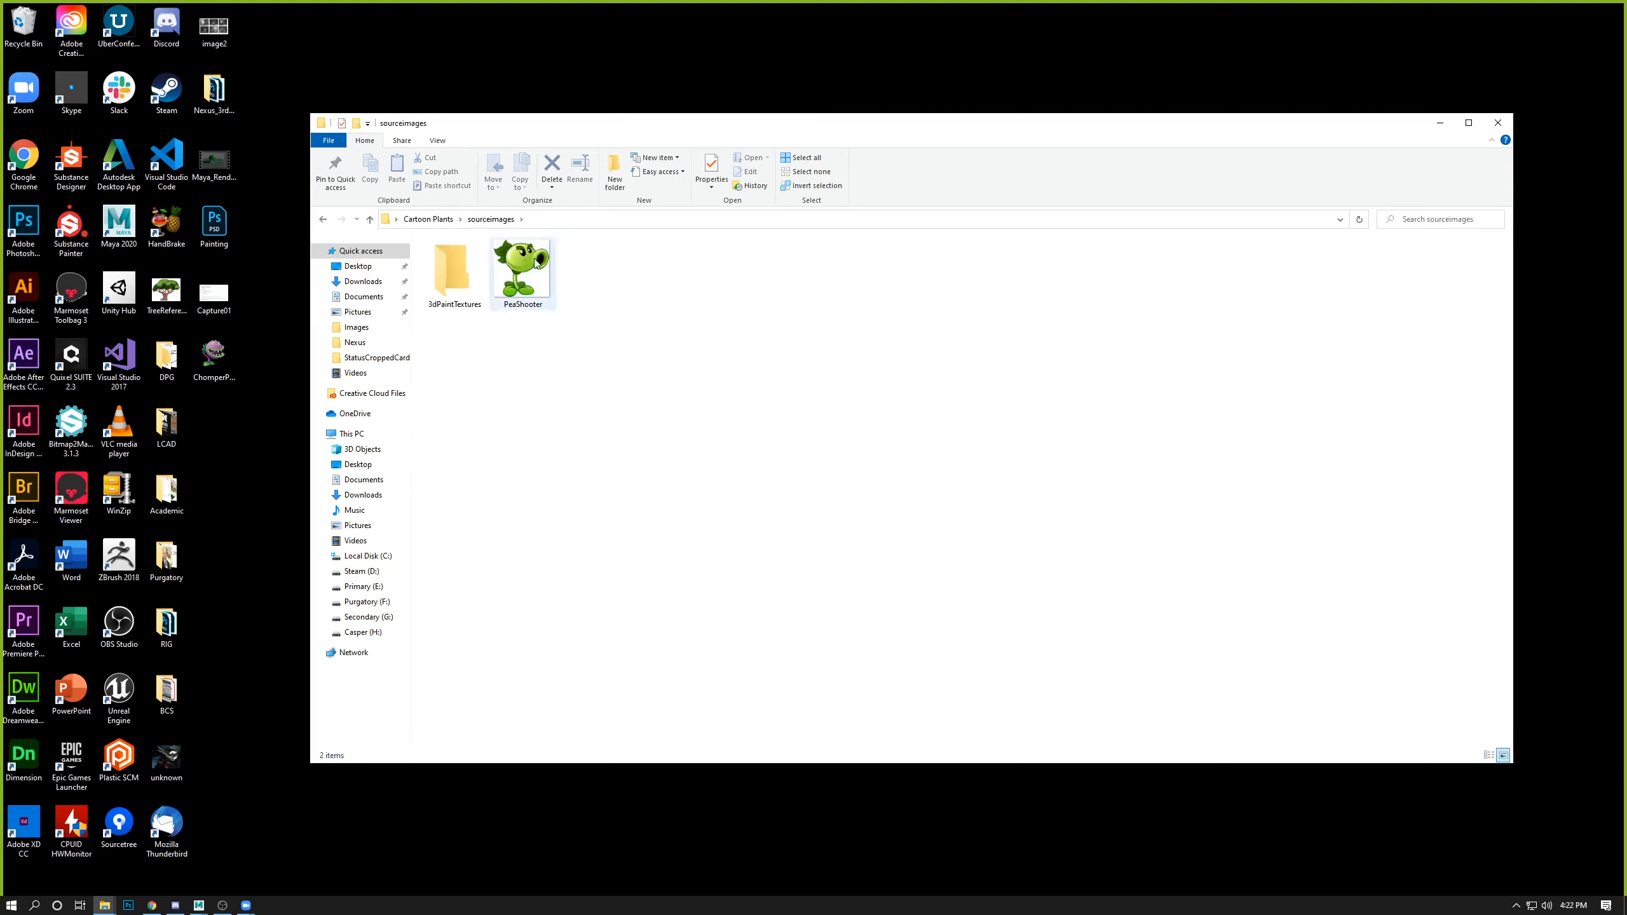
{"action": "left_click", "coordinate": [323, 218]}
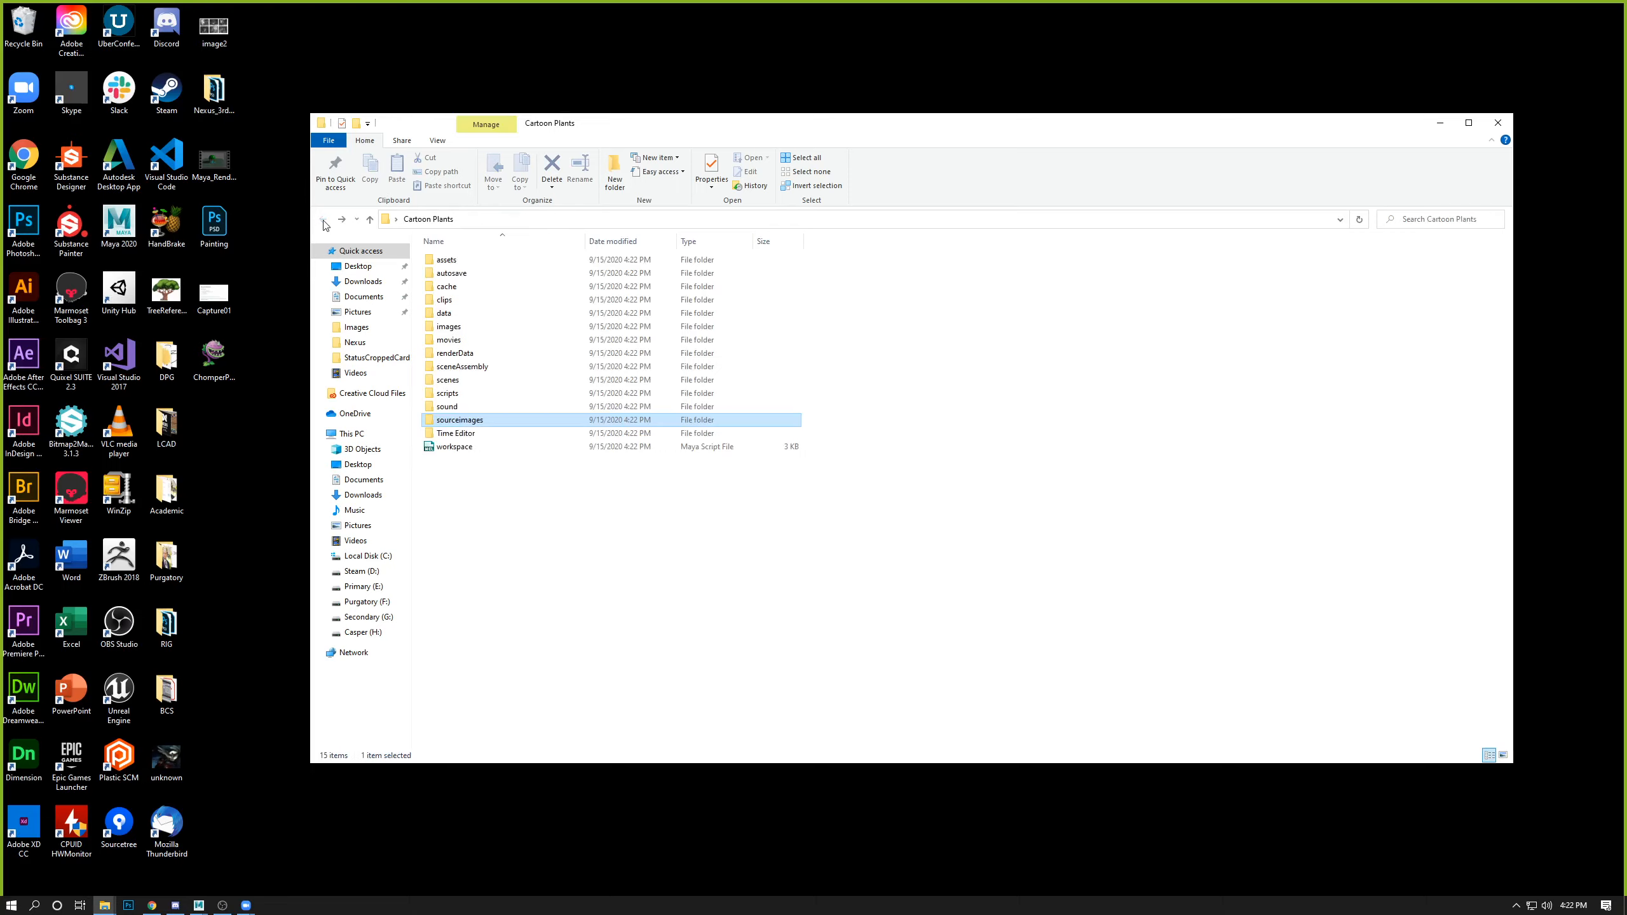
{"action": "left_click", "coordinate": [1498, 122]}
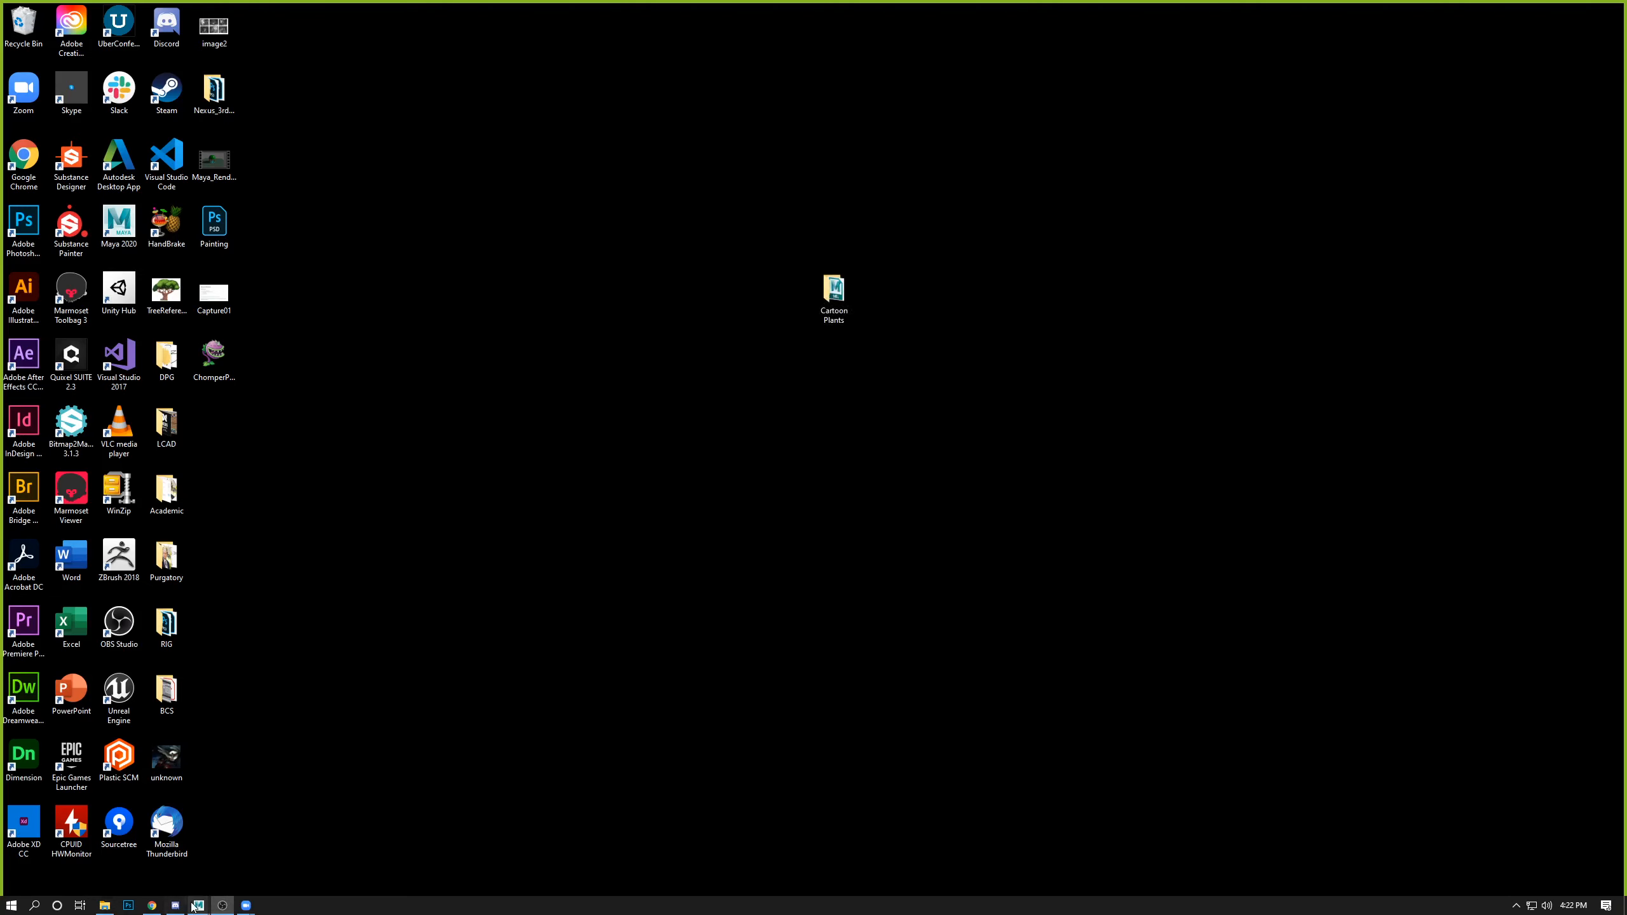
- Switch back to Maya and set the current project to the Cartoon Plants folder on the Desktop
{"action": "mouse_move", "coordinate": [198, 905]}
{"action": "left_click", "coordinate": [272, 847]}
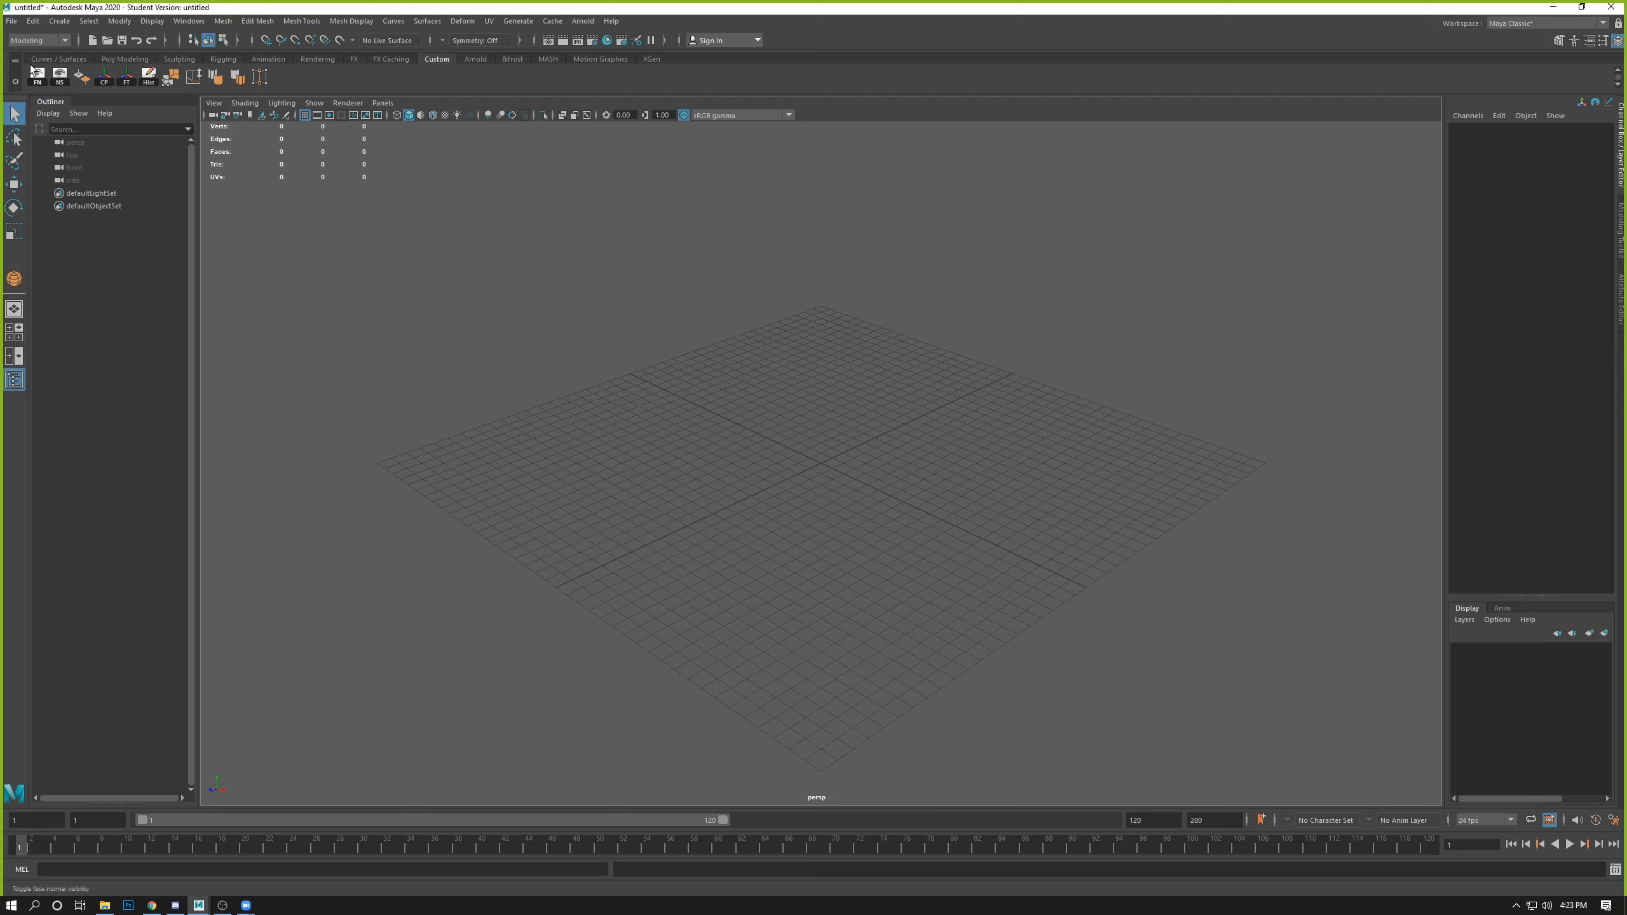
{"action": "left_click", "coordinate": [11, 21]}
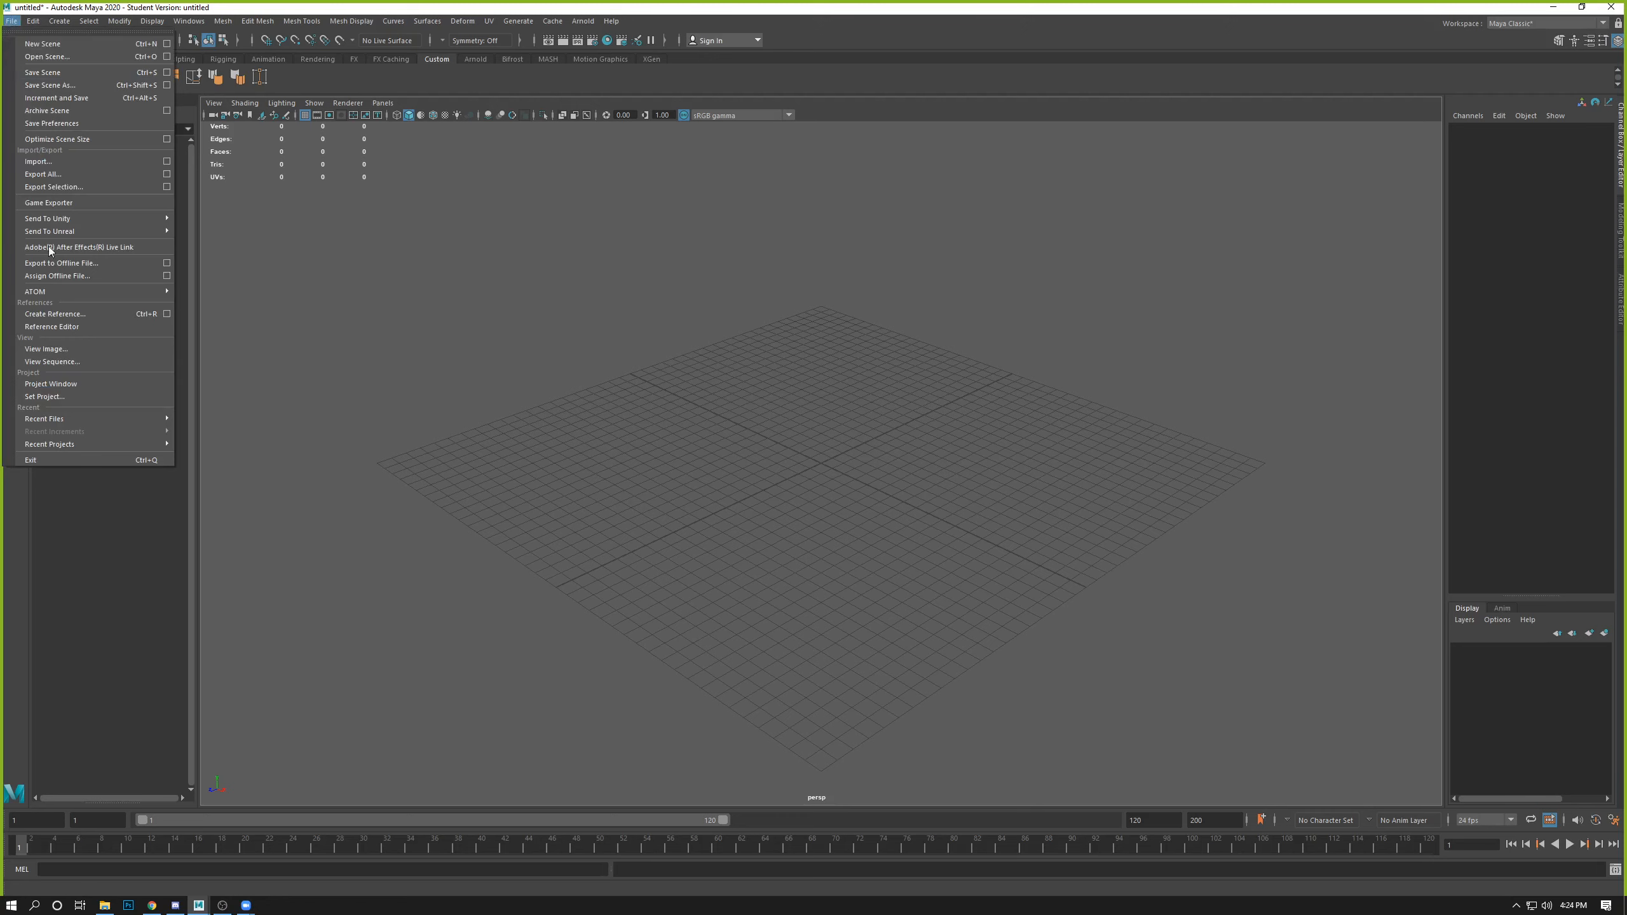
{"action": "left_click", "coordinate": [41, 397]}
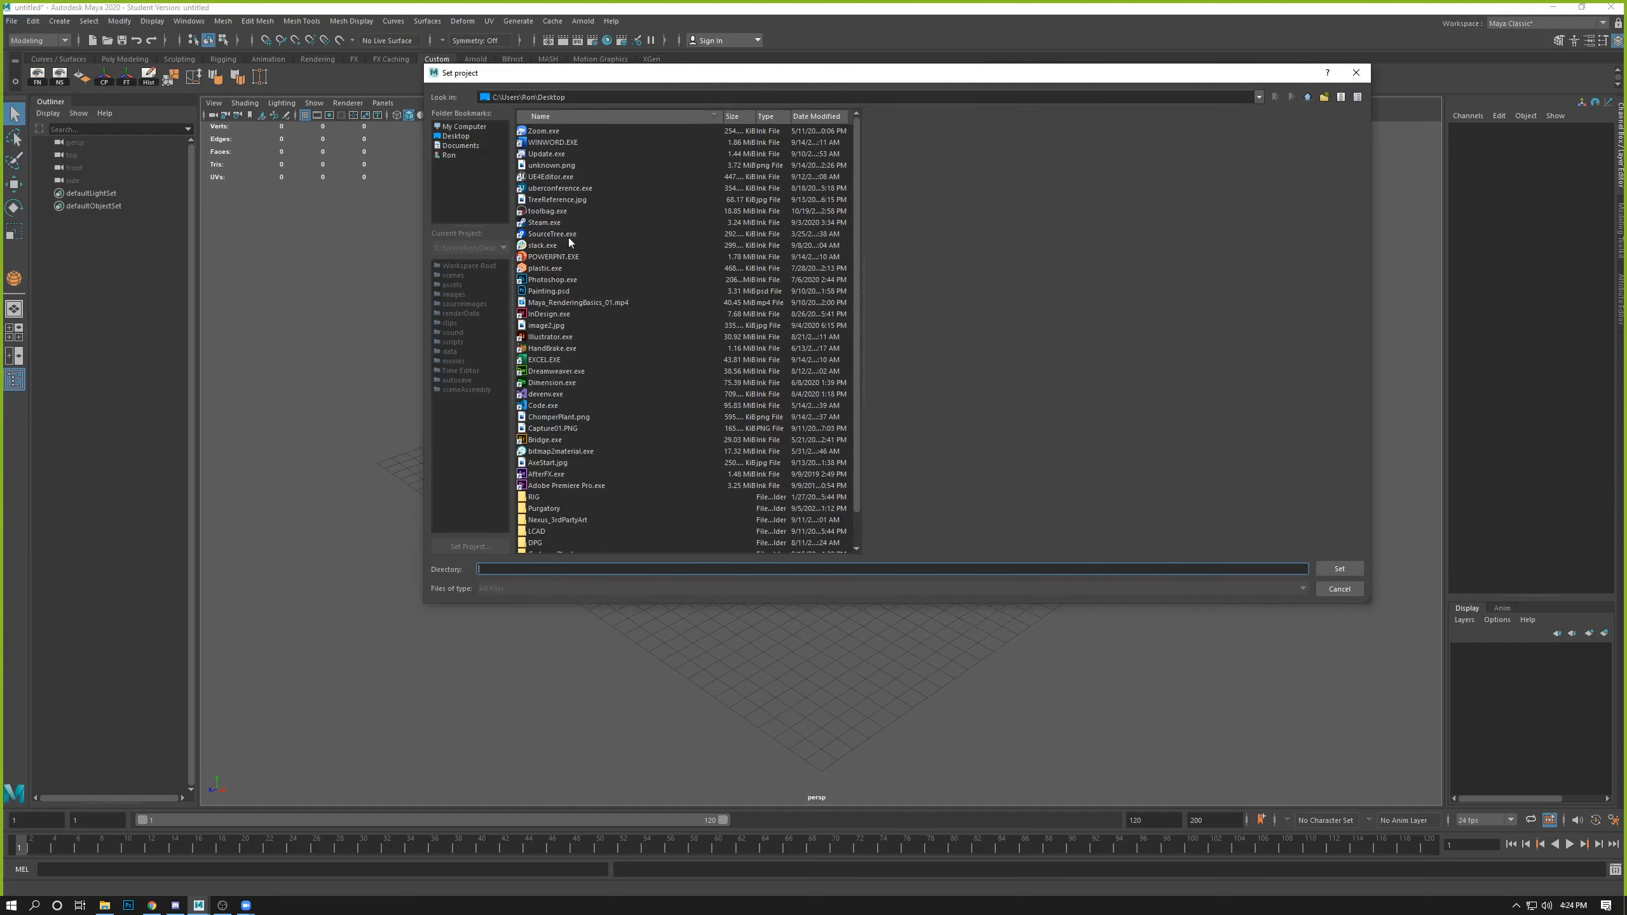
{"action": "scroll", "coordinate": [576, 276], "scroll_direction": "down", "scroll_amount": 1}
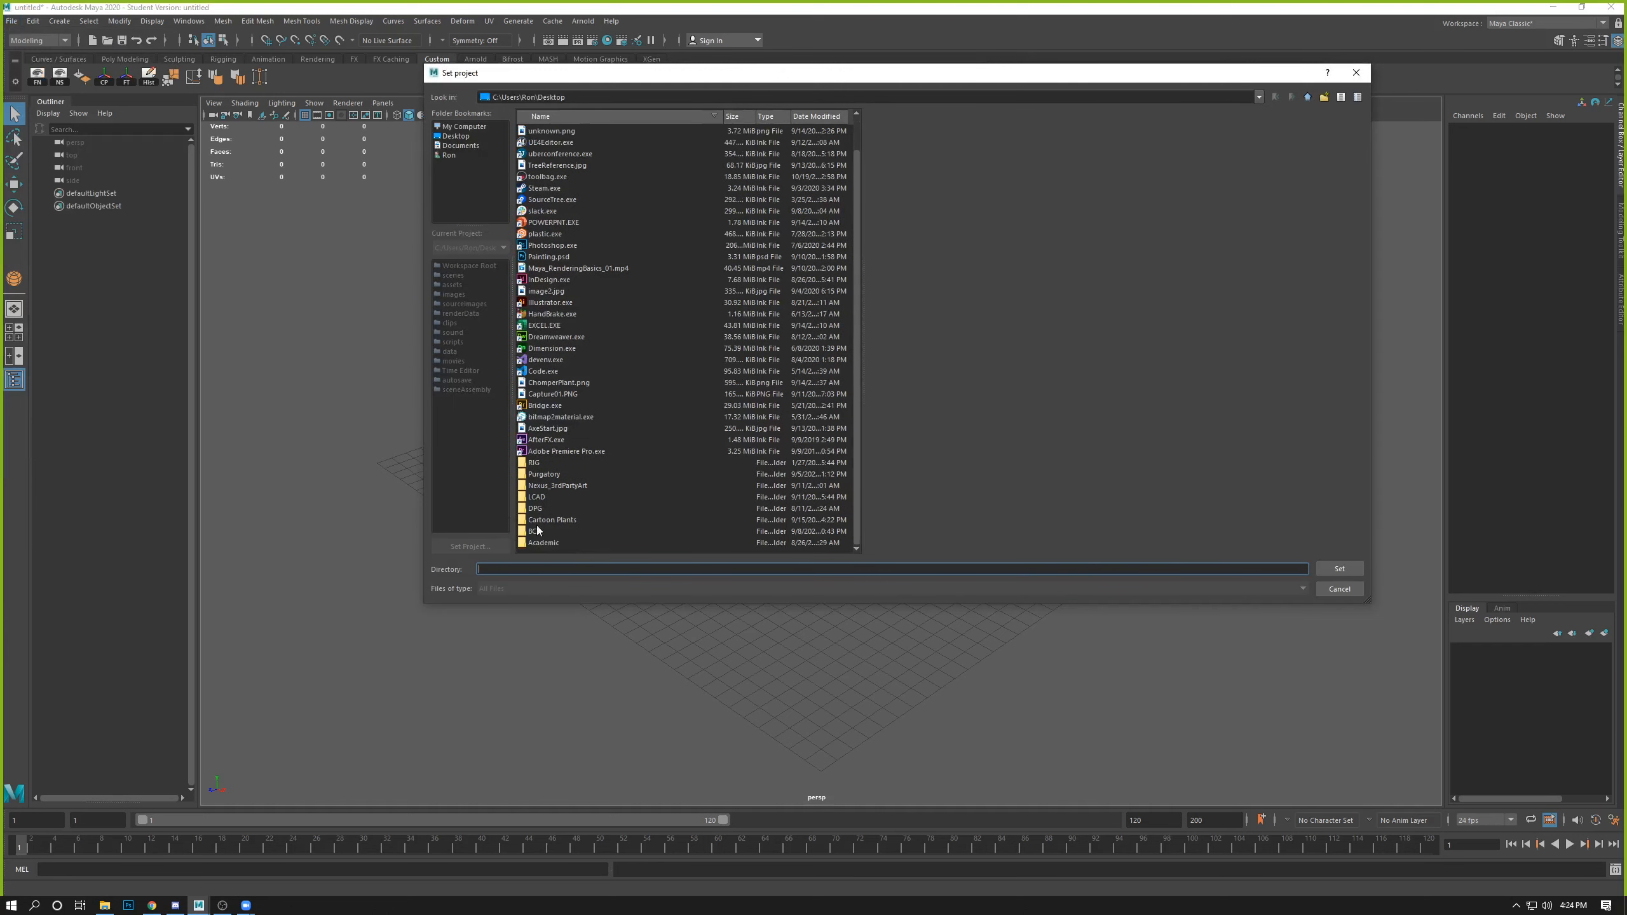
{"action": "left_click", "coordinate": [552, 519]}
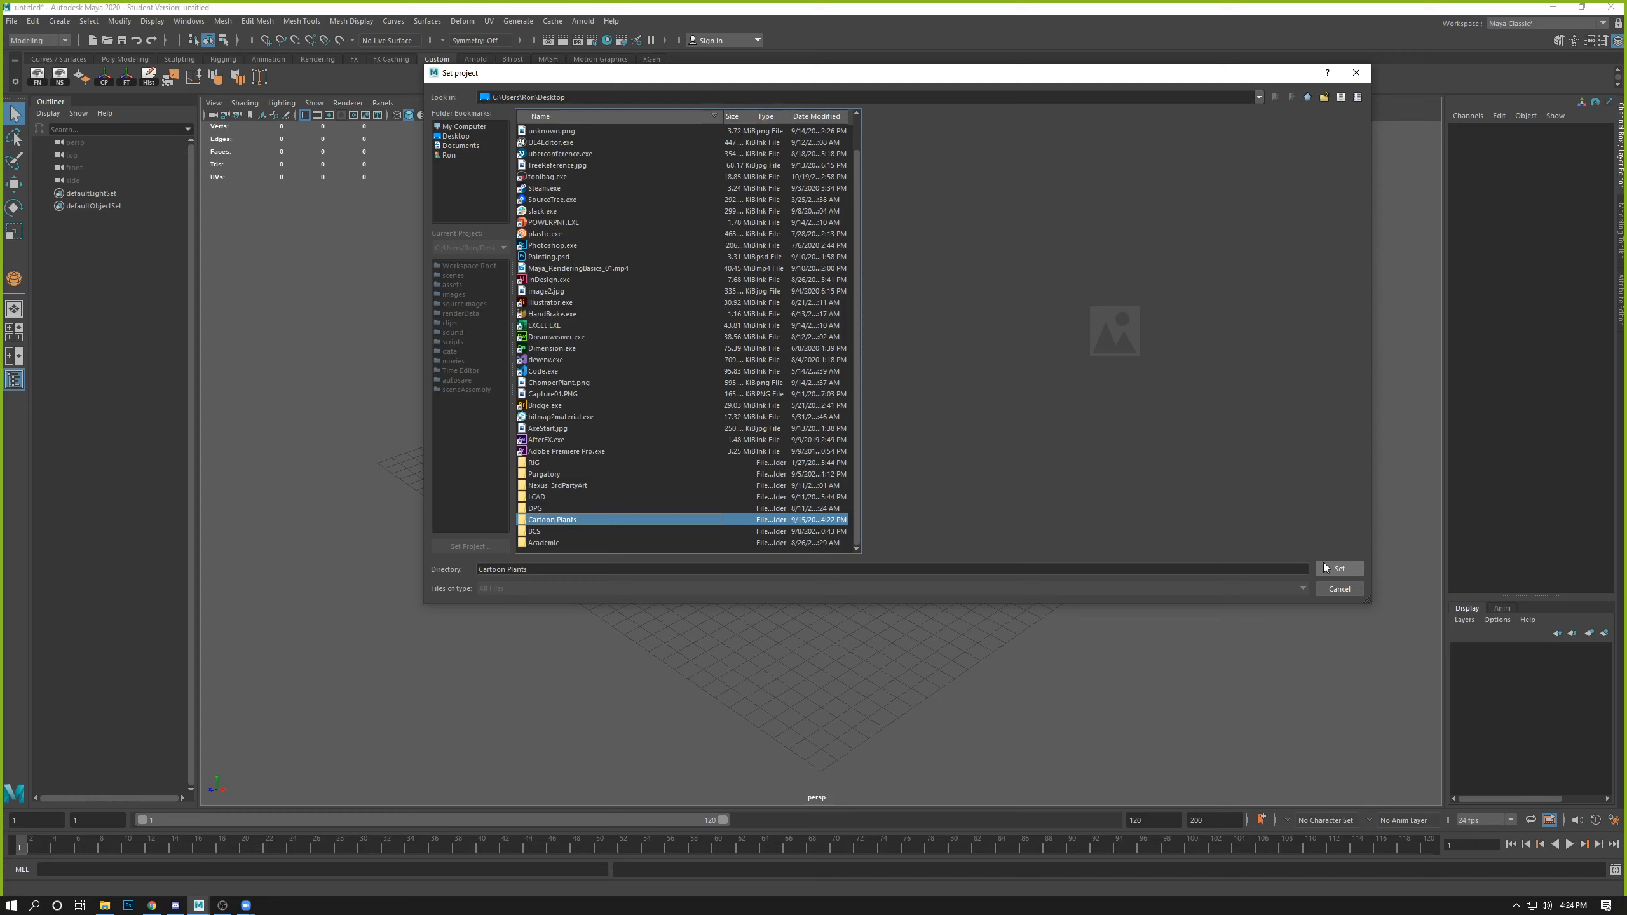
{"action": "double_click", "coordinate": [548, 520]}
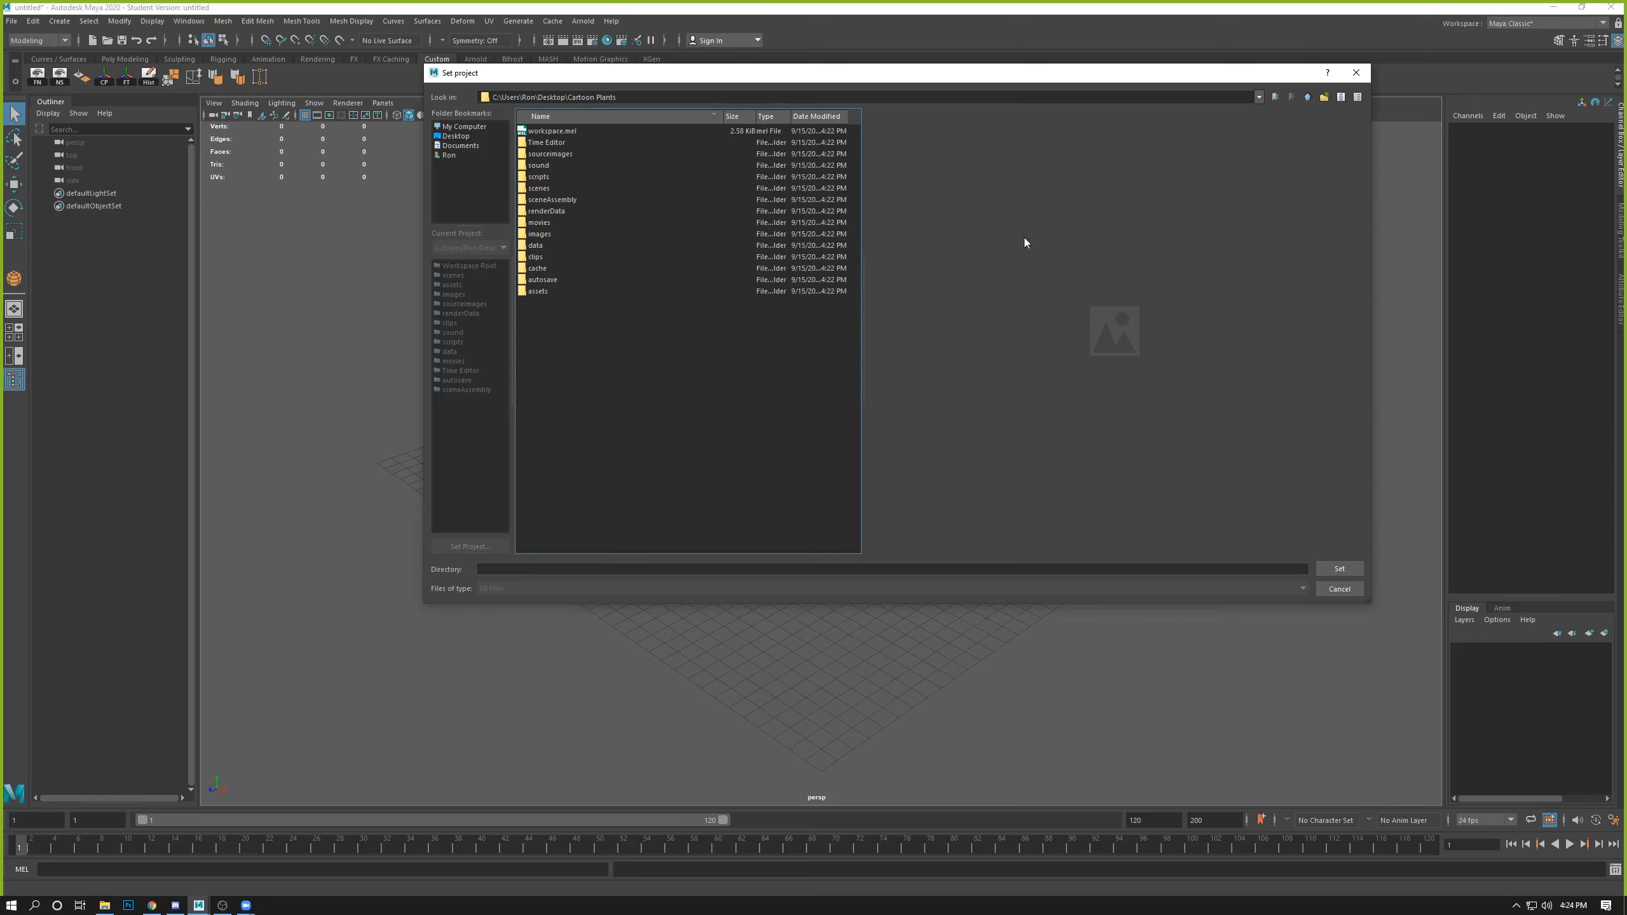
{"action": "left_click", "coordinate": [1311, 98]}
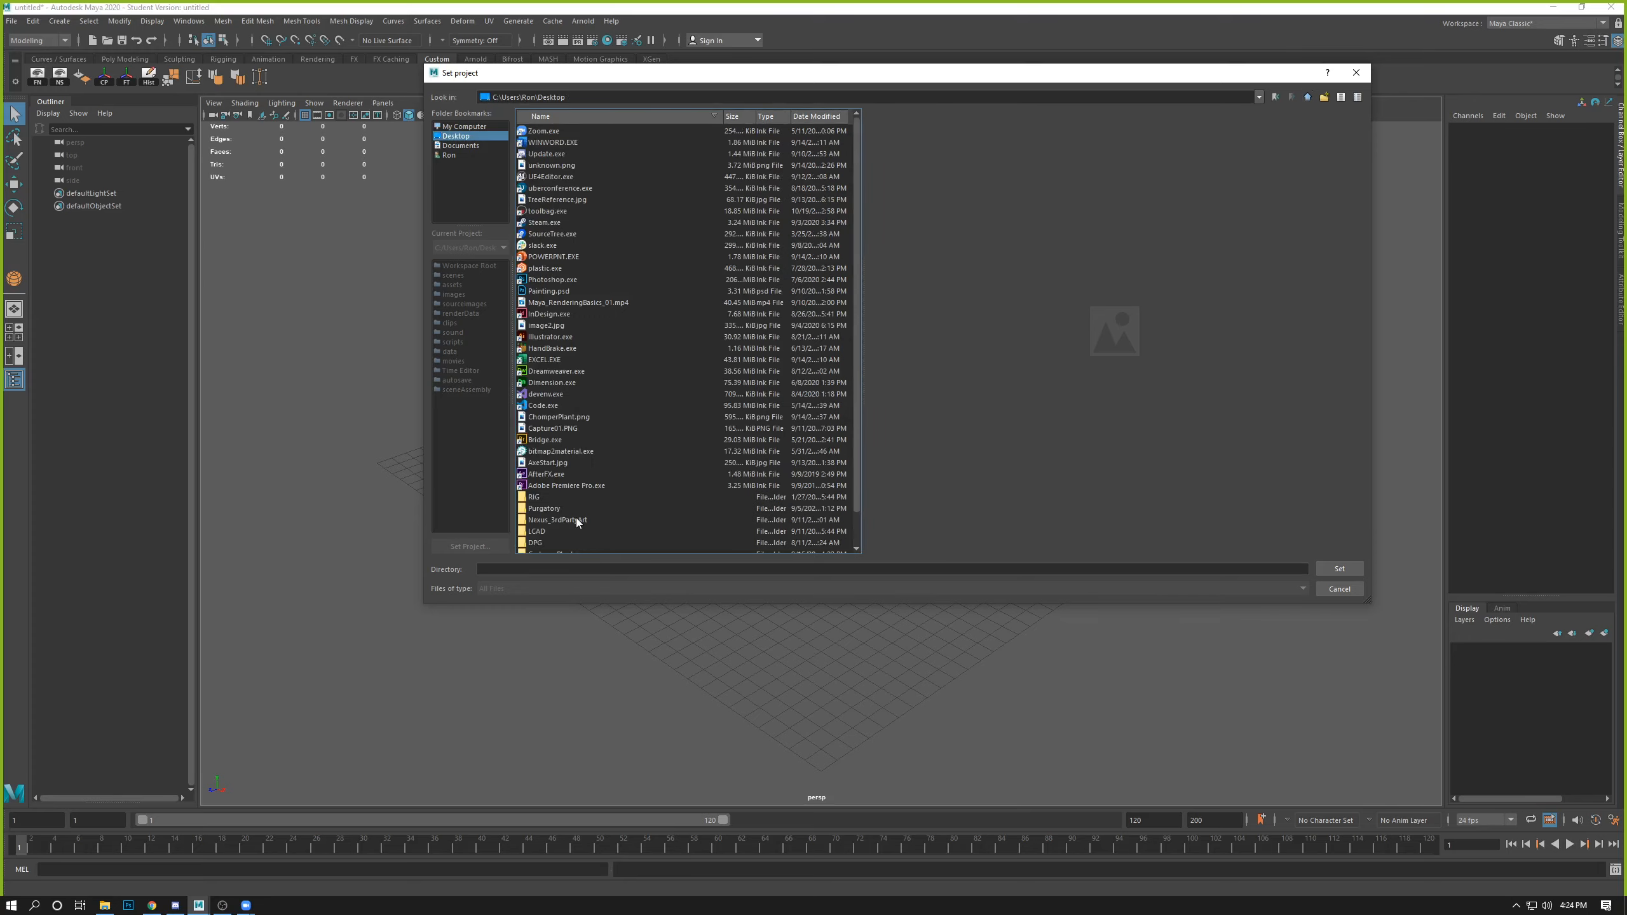
{"action": "scroll", "coordinate": [577, 522], "scroll_direction": "down", "scroll_amount": 1}
{"action": "left_click", "coordinate": [542, 521]}
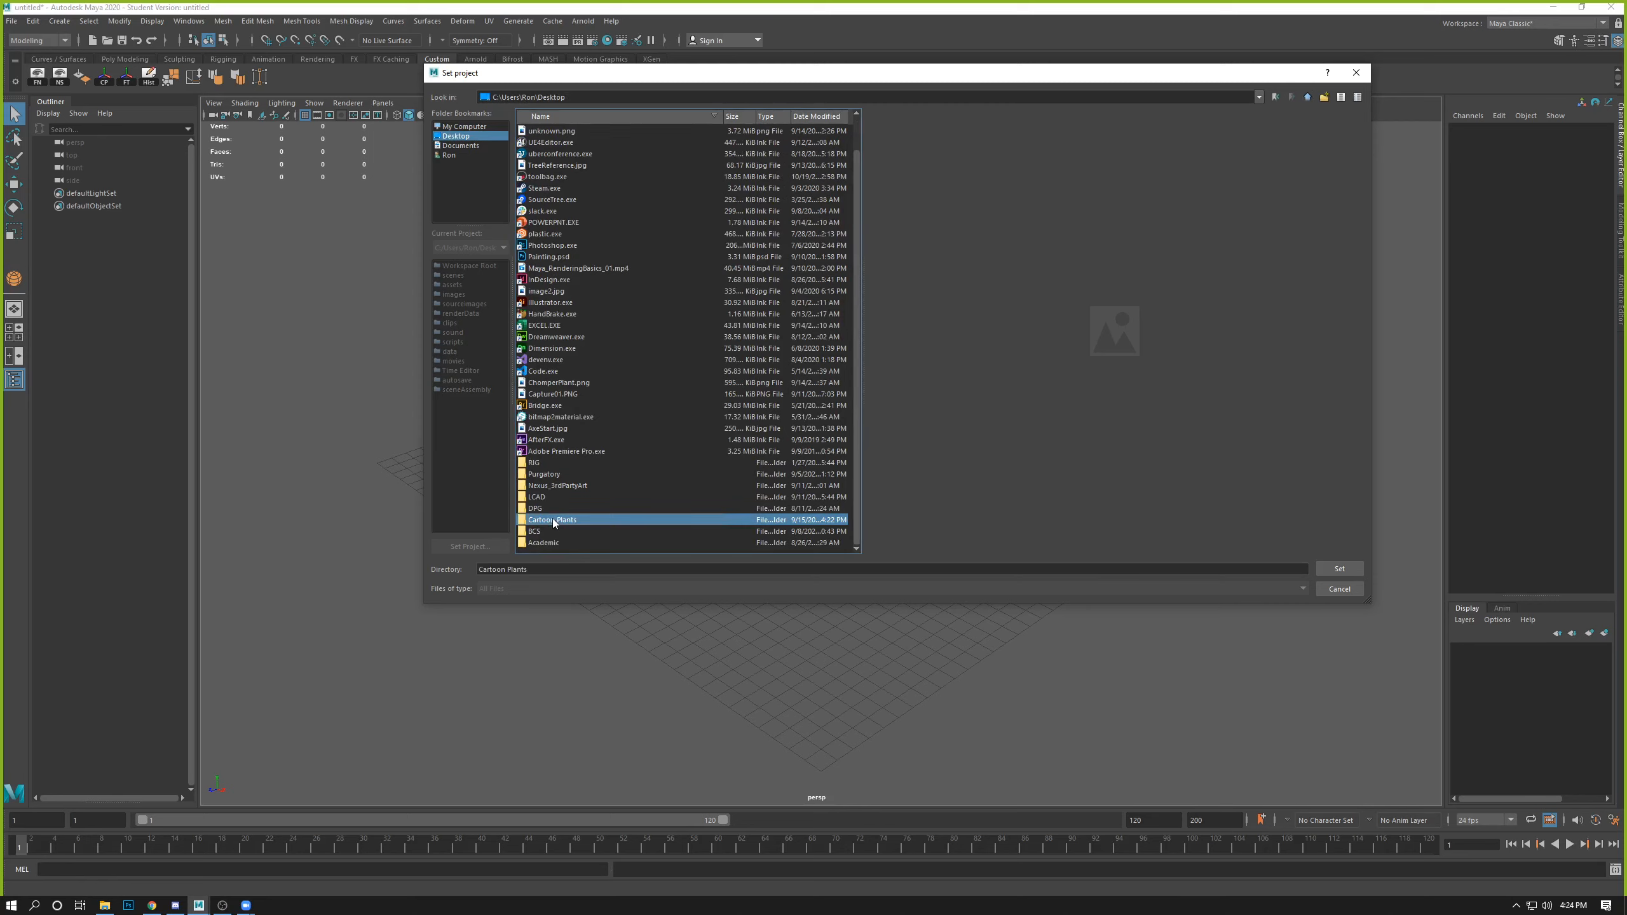
{"action": "left_click", "coordinate": [1336, 569]}
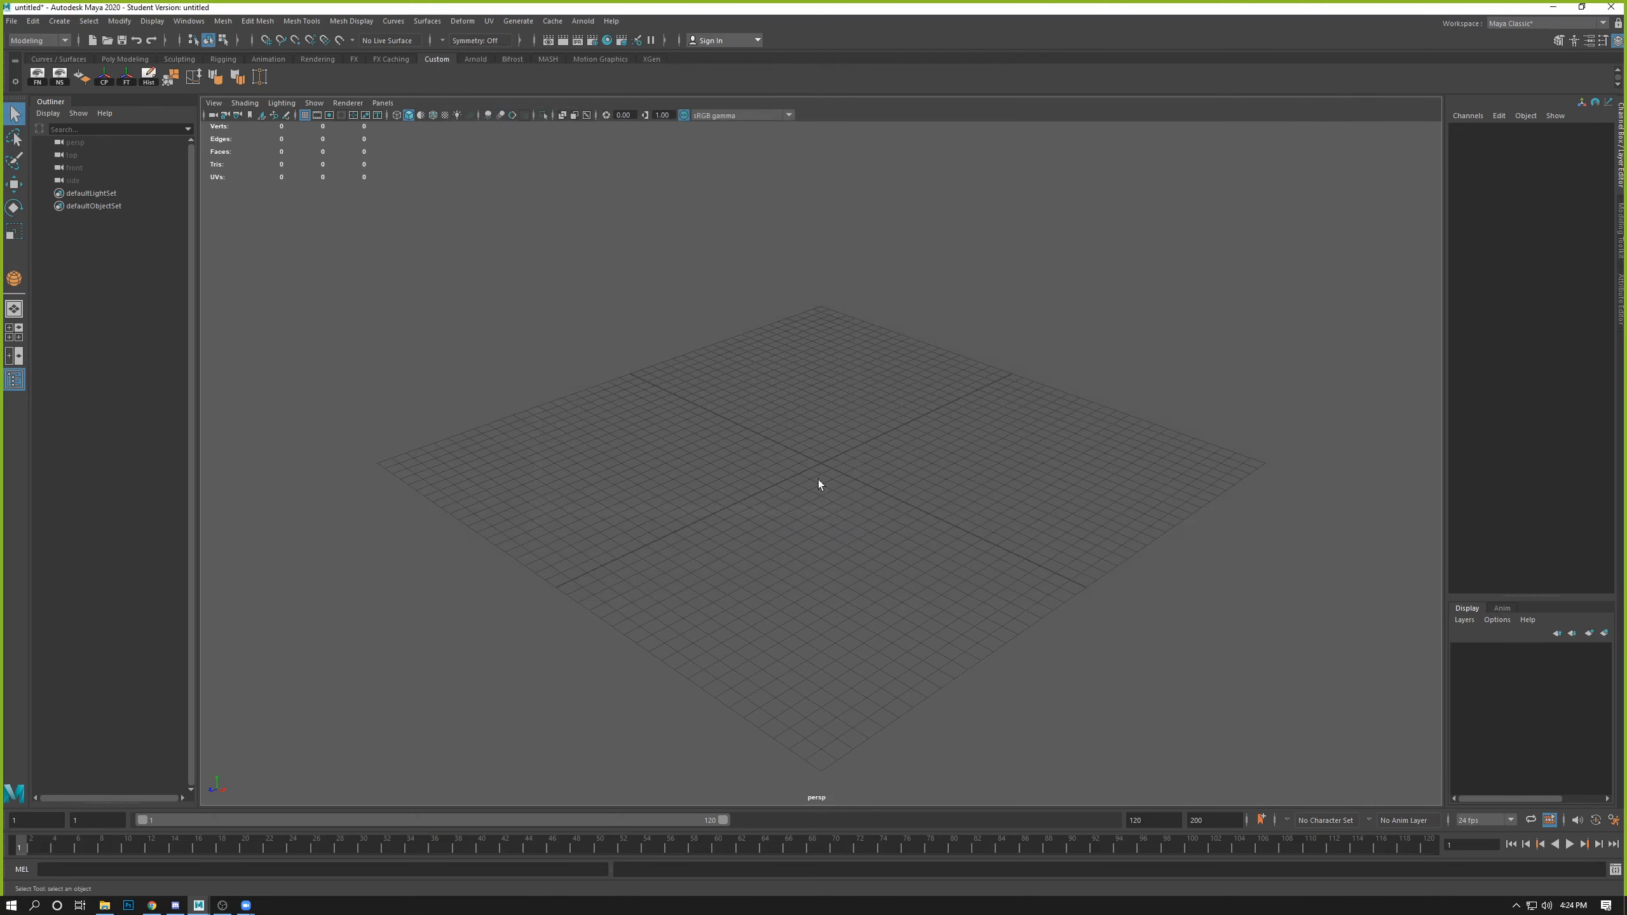
- Save the scene as PeaShooter01 in Maya Binary format in the project's scenes folder, accepting the student version notice
{"action": "left_click_drag", "start_coordinate": [845, 500], "coordinate": [841, 506], "text": "alt"}
{"action": "left_click", "coordinate": [11, 21]}
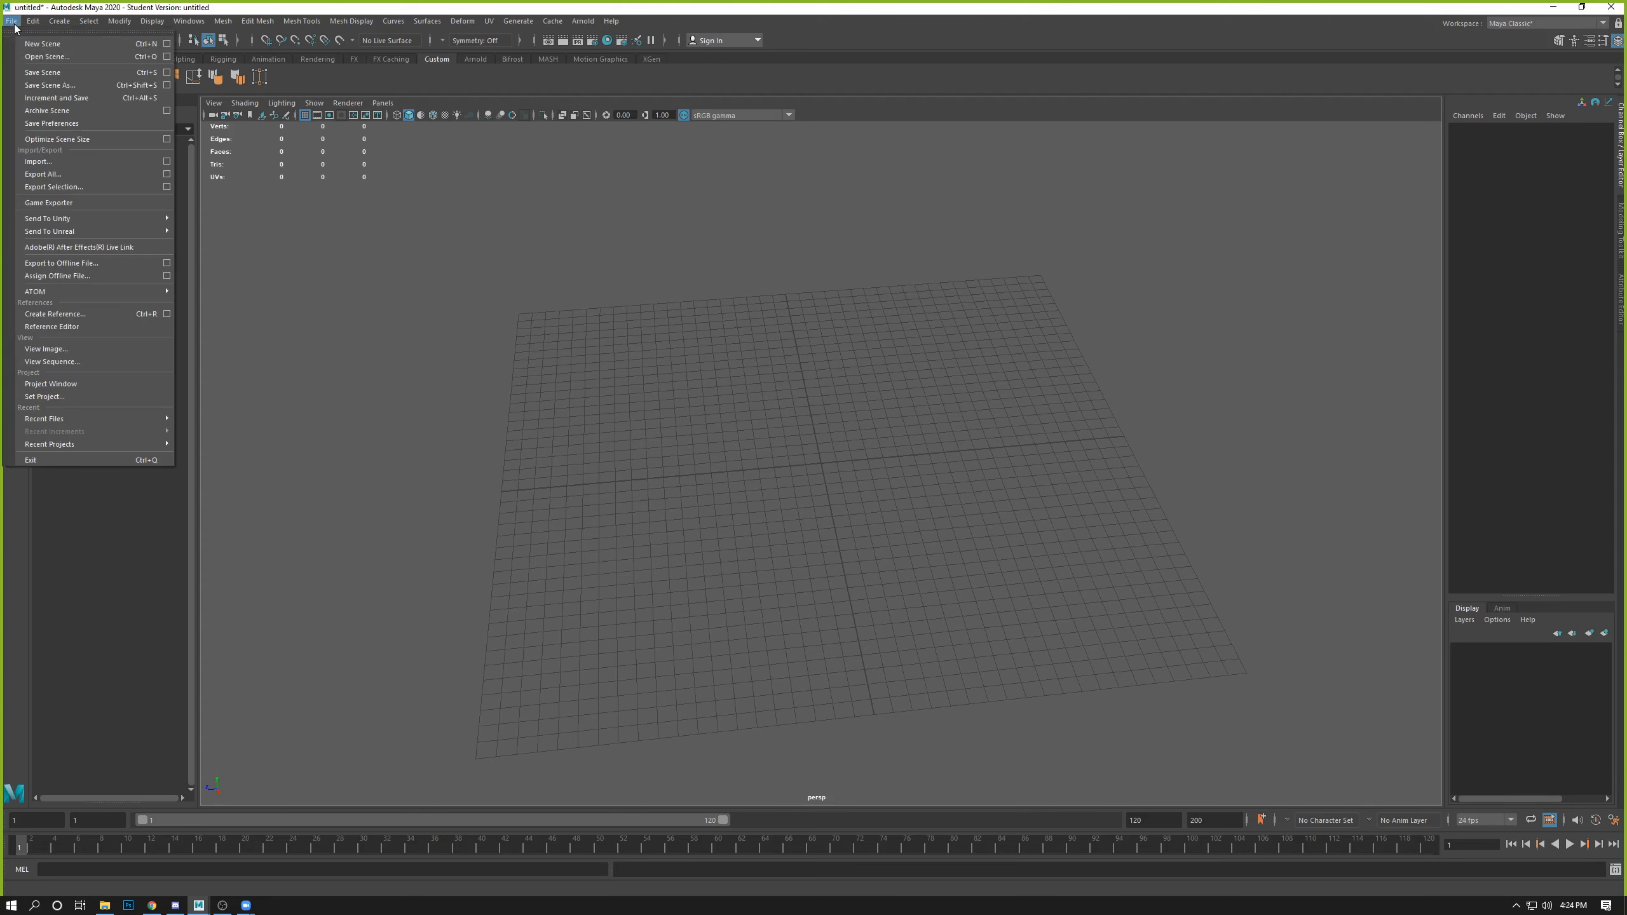
{"action": "left_click", "coordinate": [39, 85]}
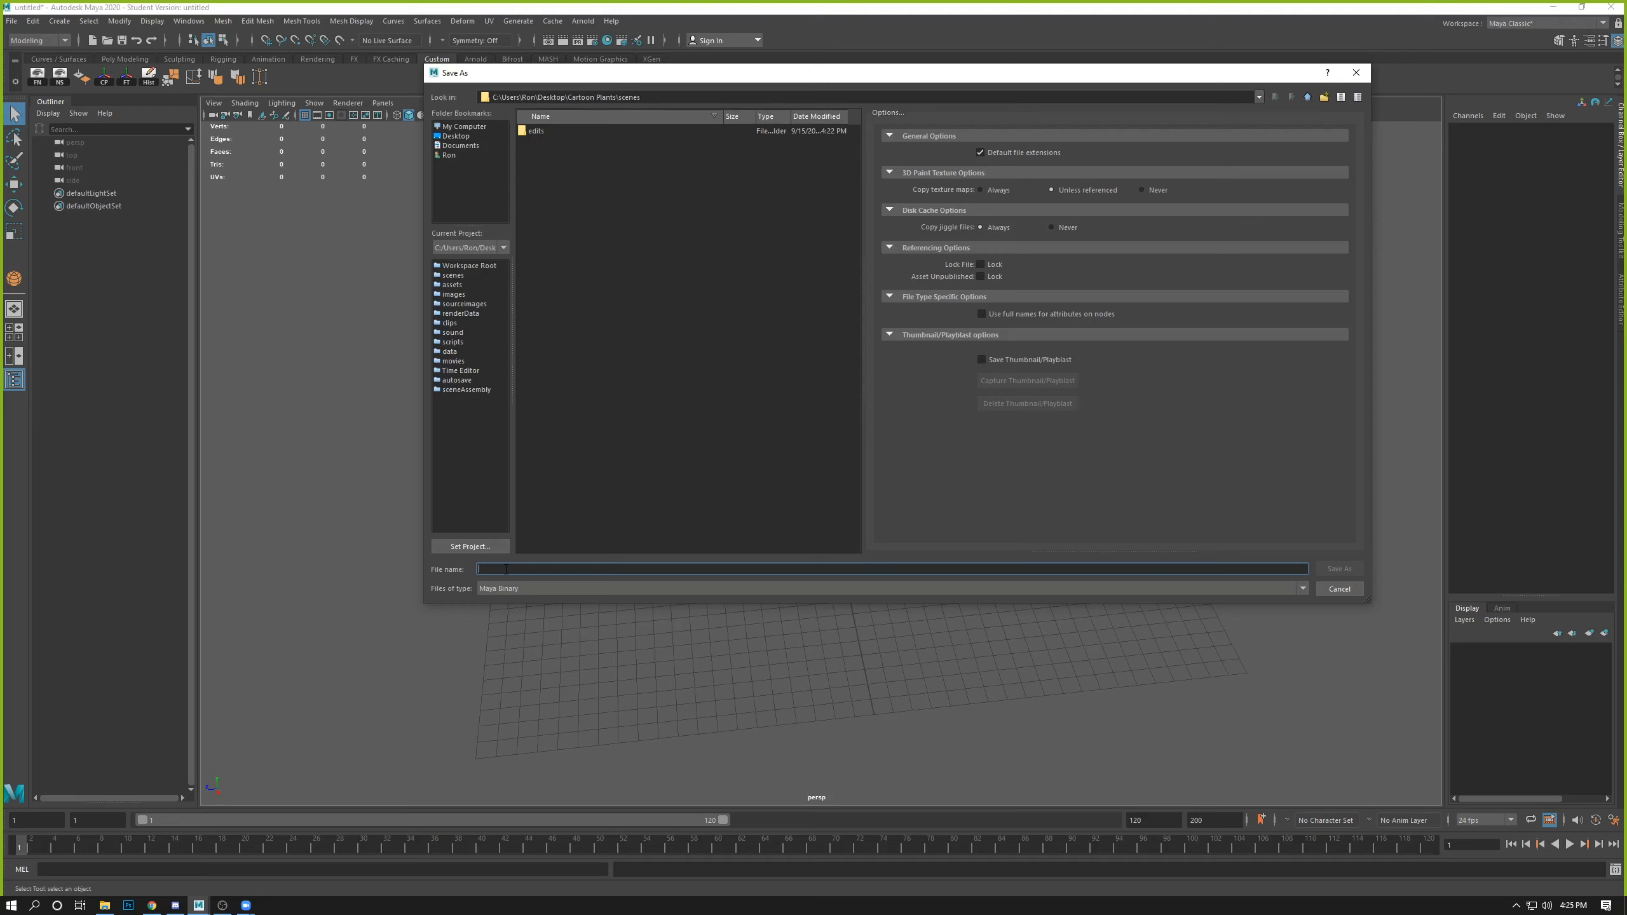
{"action": "type", "text": "PeaShooter01"}
{"action": "key", "text": "Return"}
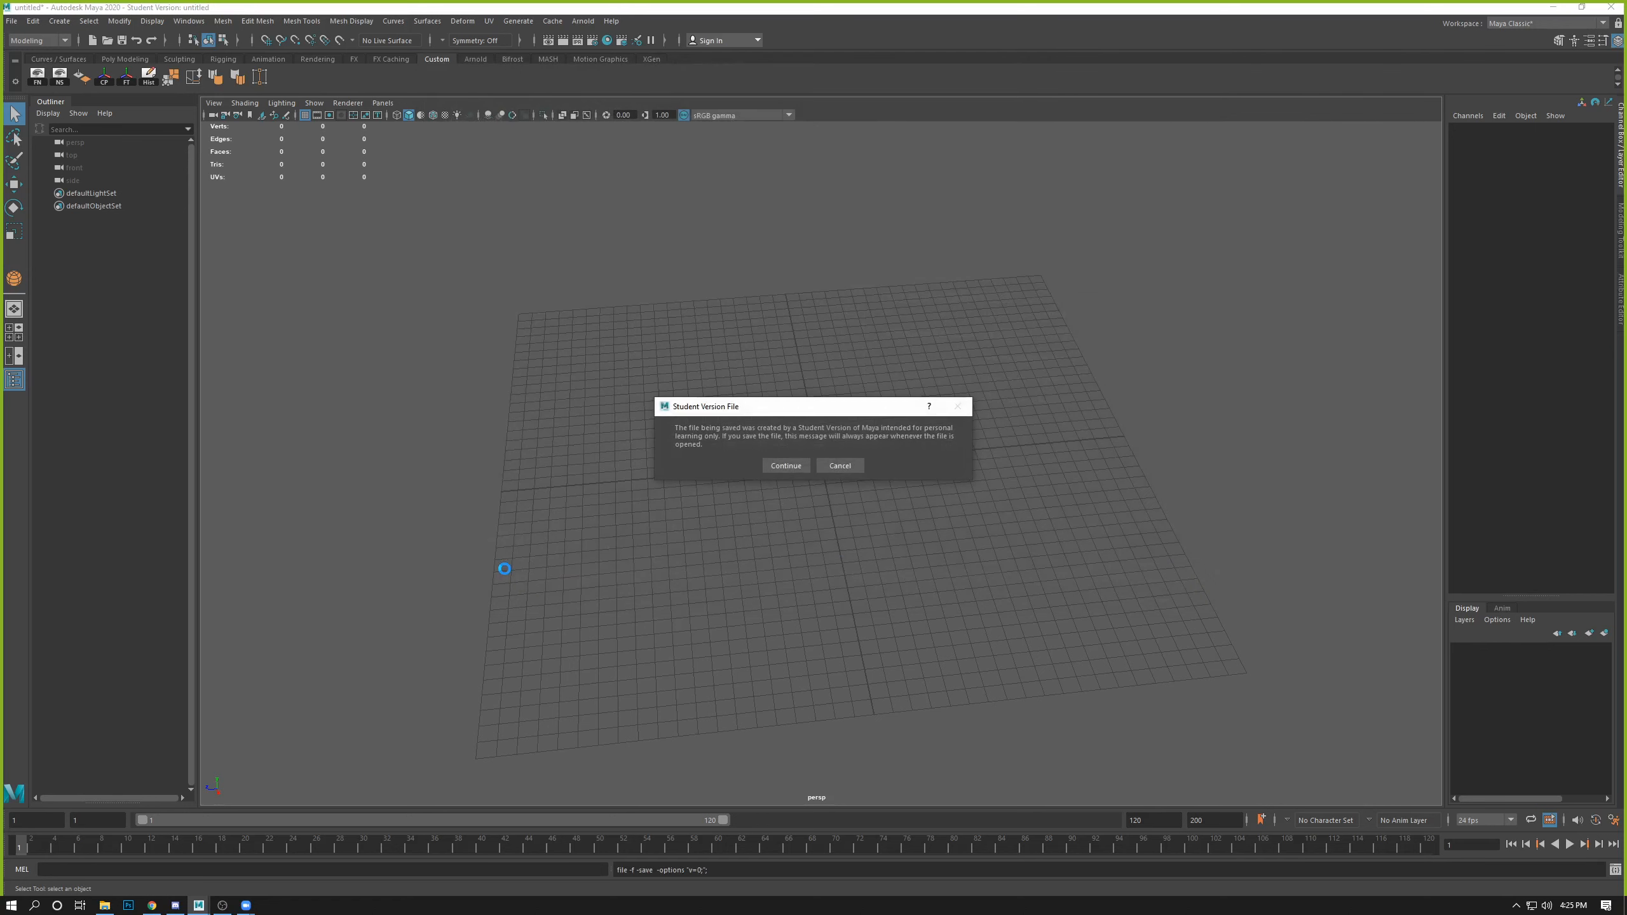
{"action": "key", "text": "Return"}
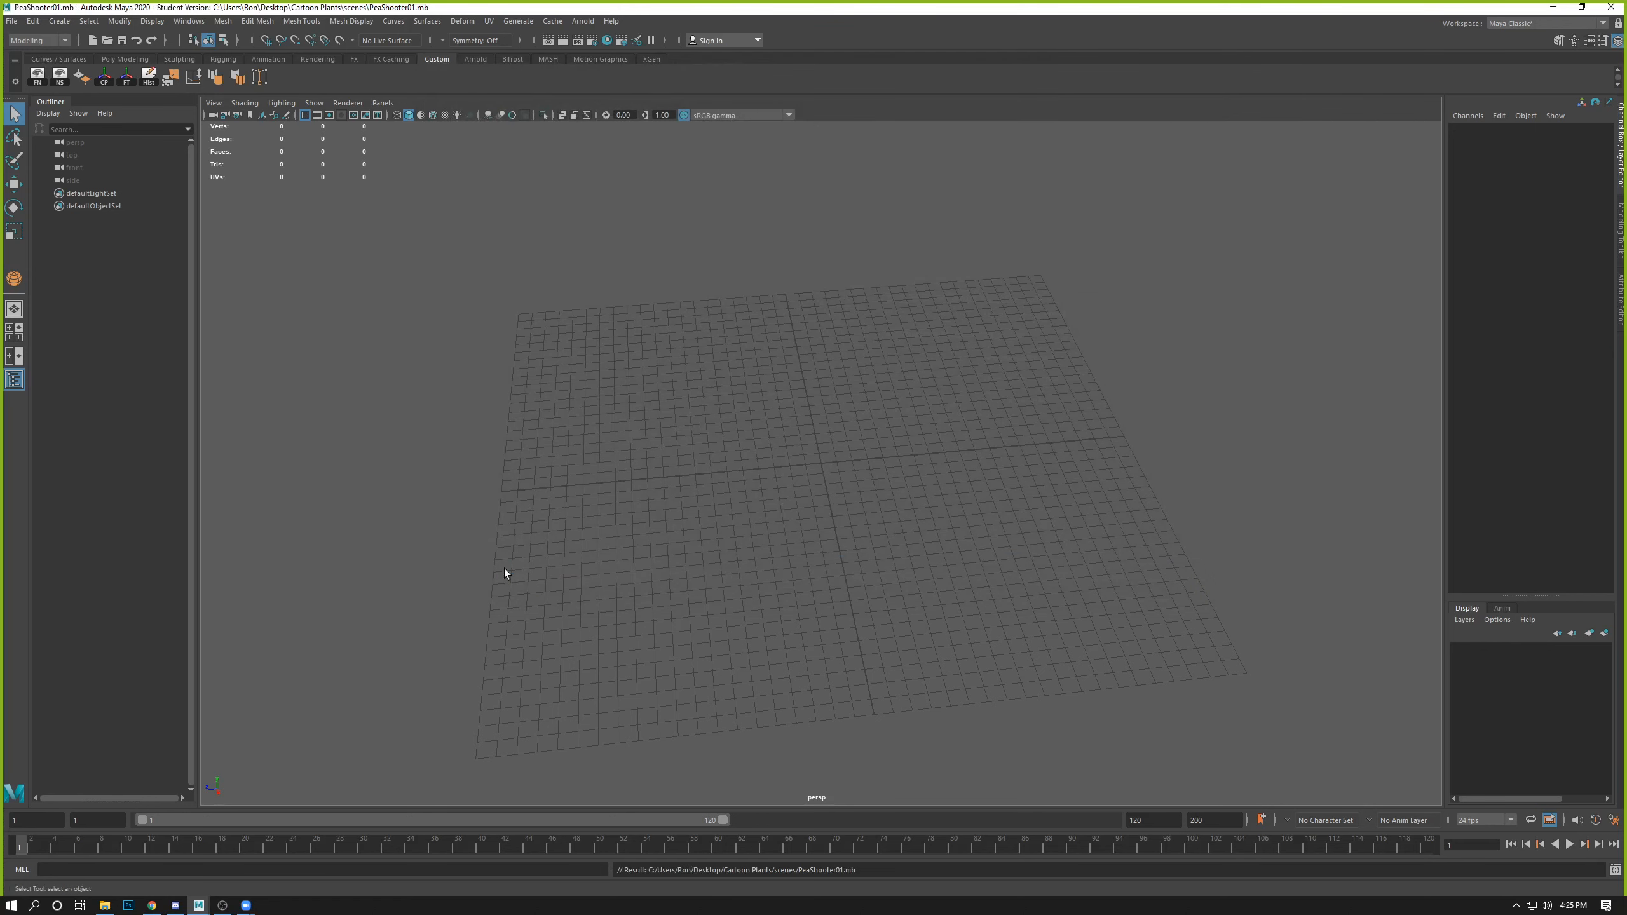
- Switch to the desktop, check the Cartoon Plants project's scenes folder for the saved scene file and close the folder window
{"action": "left_click", "coordinate": [1553, 7]}
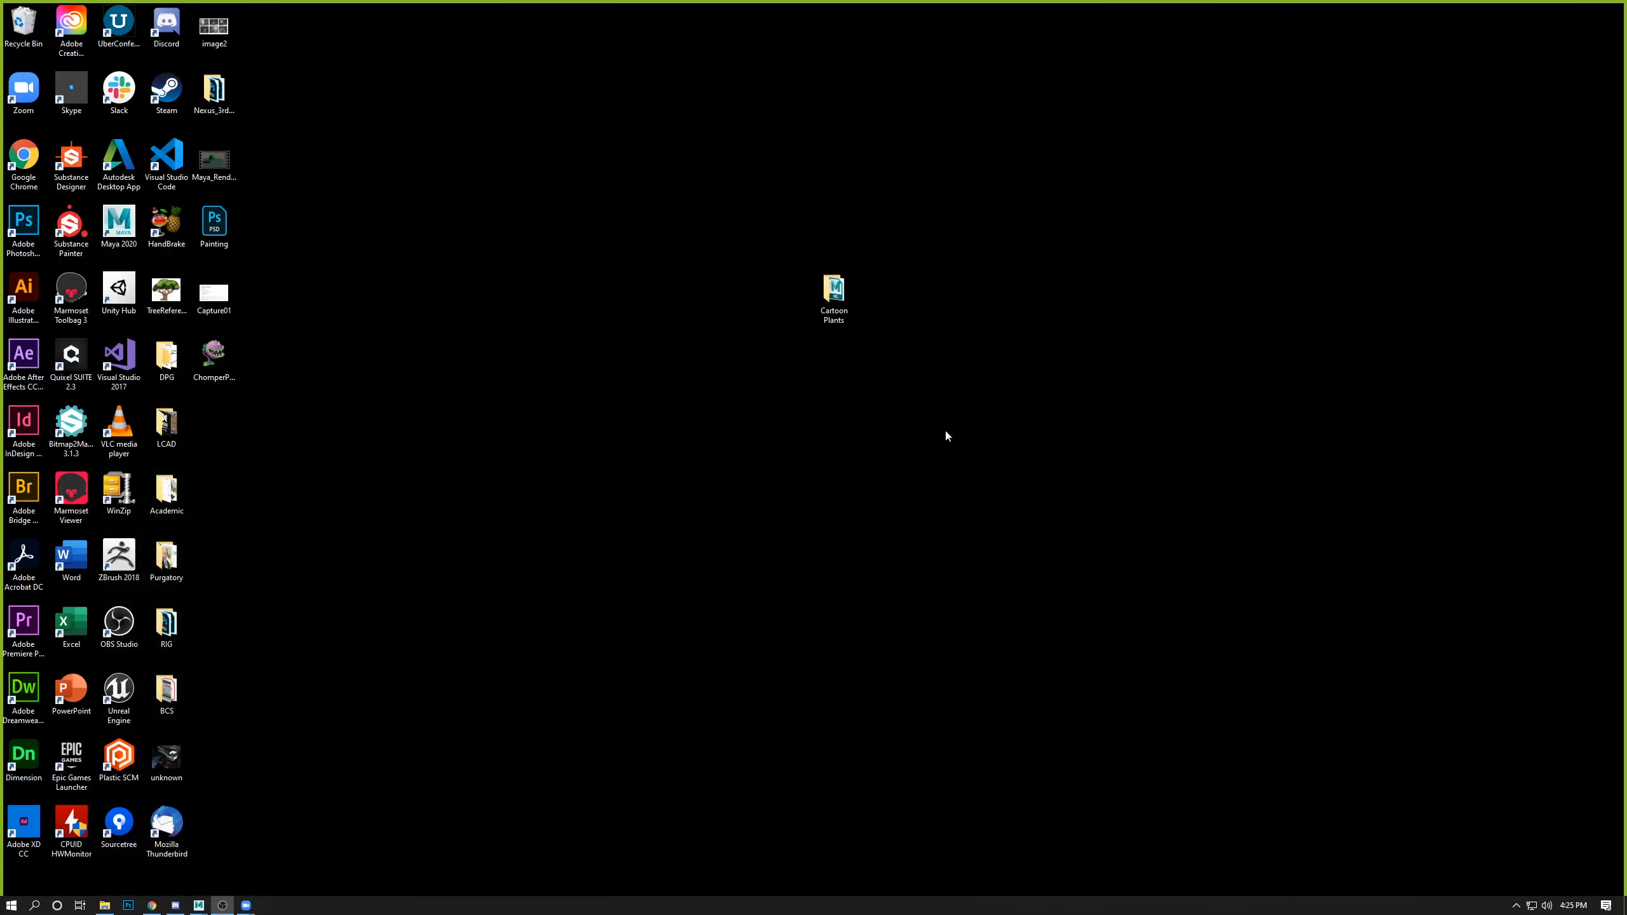
{"action": "double_click", "coordinate": [833, 292]}
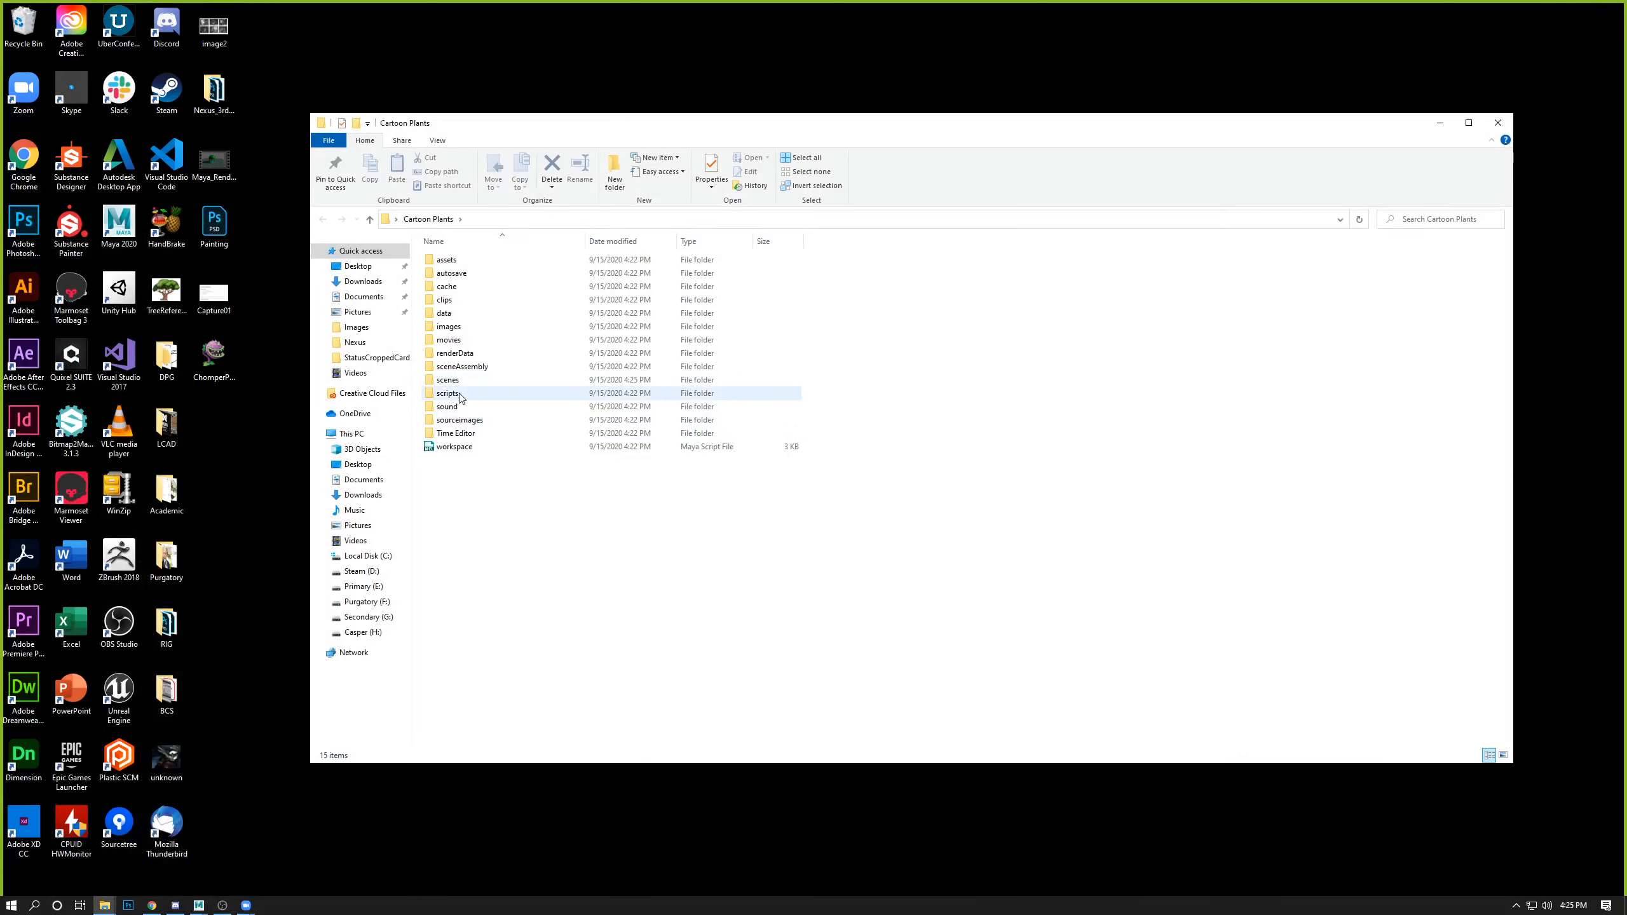
{"action": "double_click", "coordinate": [449, 380]}
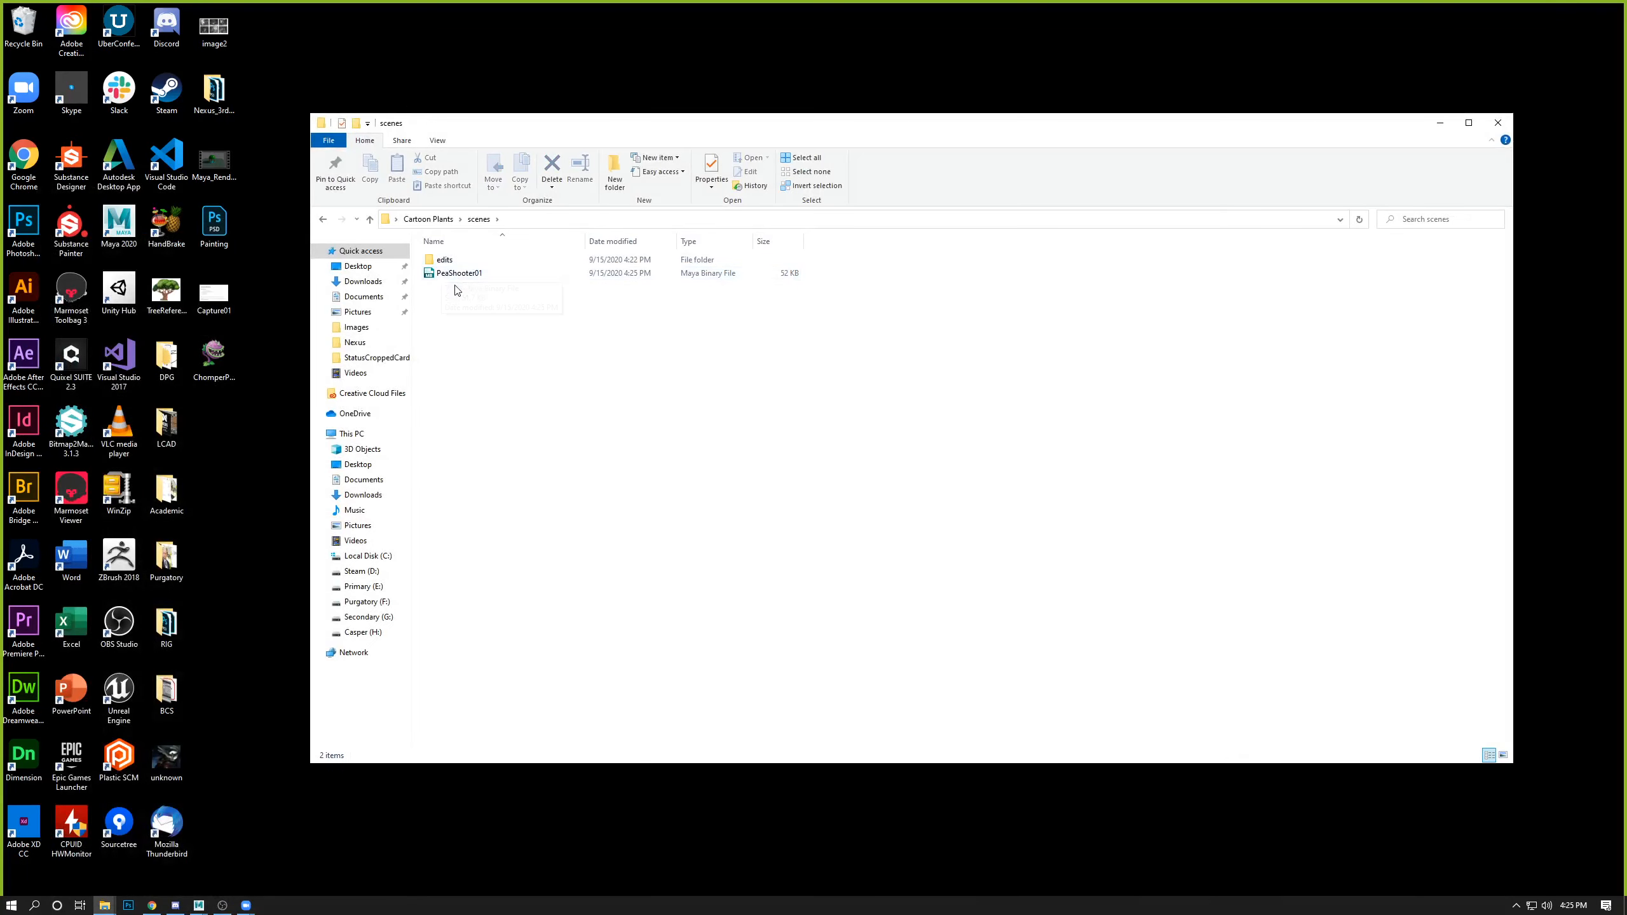
{"action": "left_click", "coordinate": [1495, 124]}
{"action": "mouse_move", "coordinate": [198, 905]}
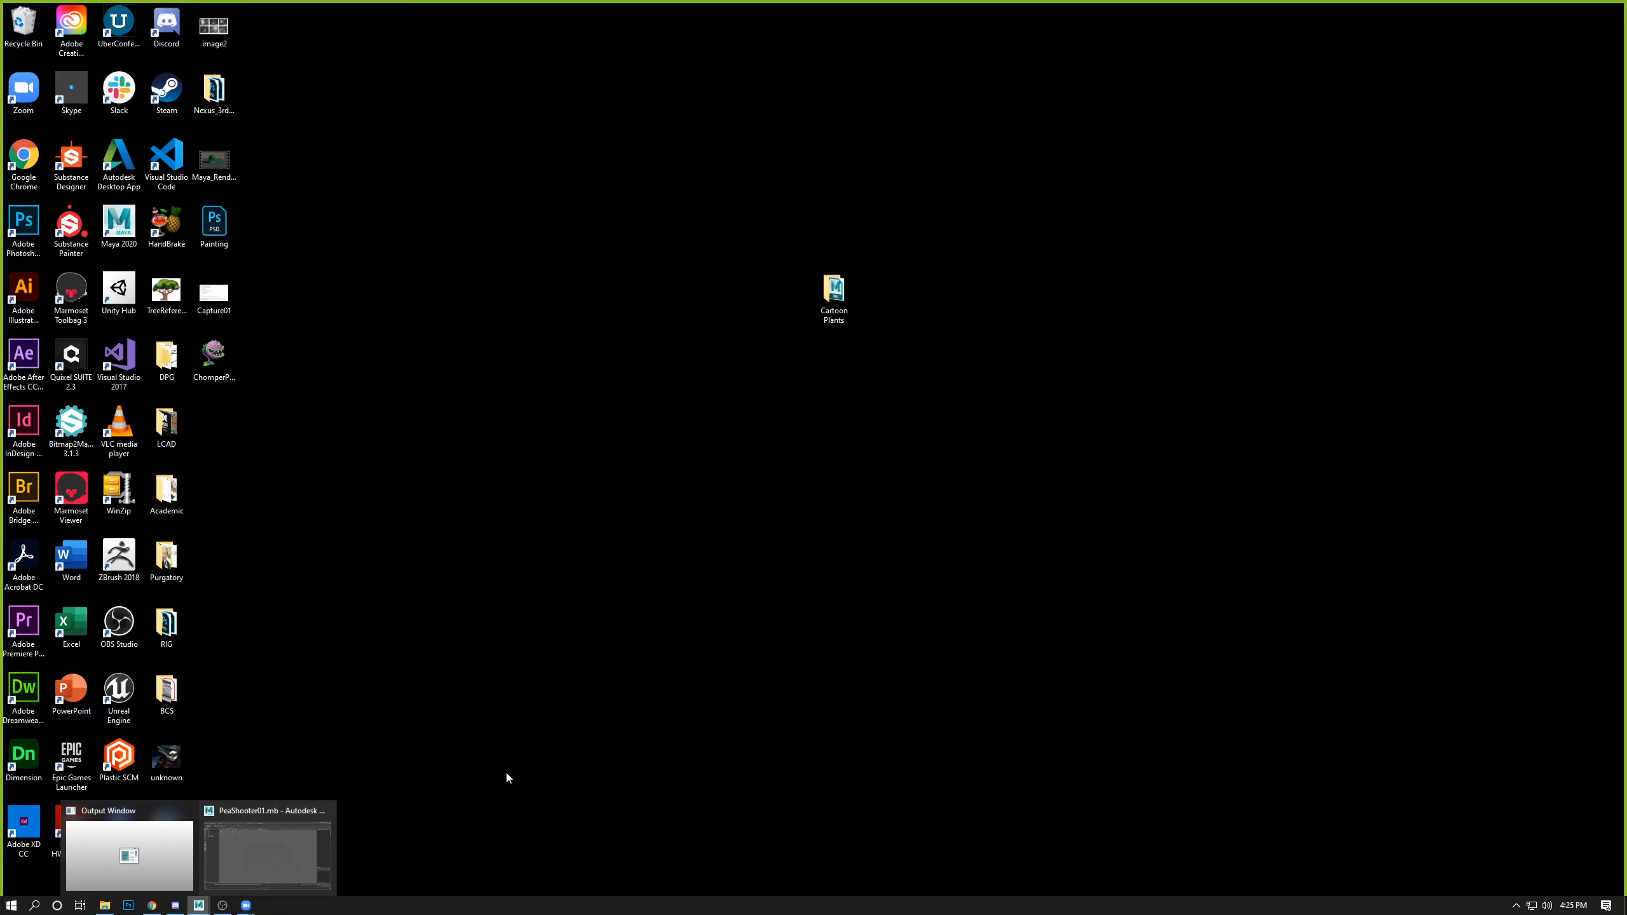
- Switch back to Maya and show the front view on its own in place of the perspective view
{"action": "left_click", "coordinate": [292, 849]}
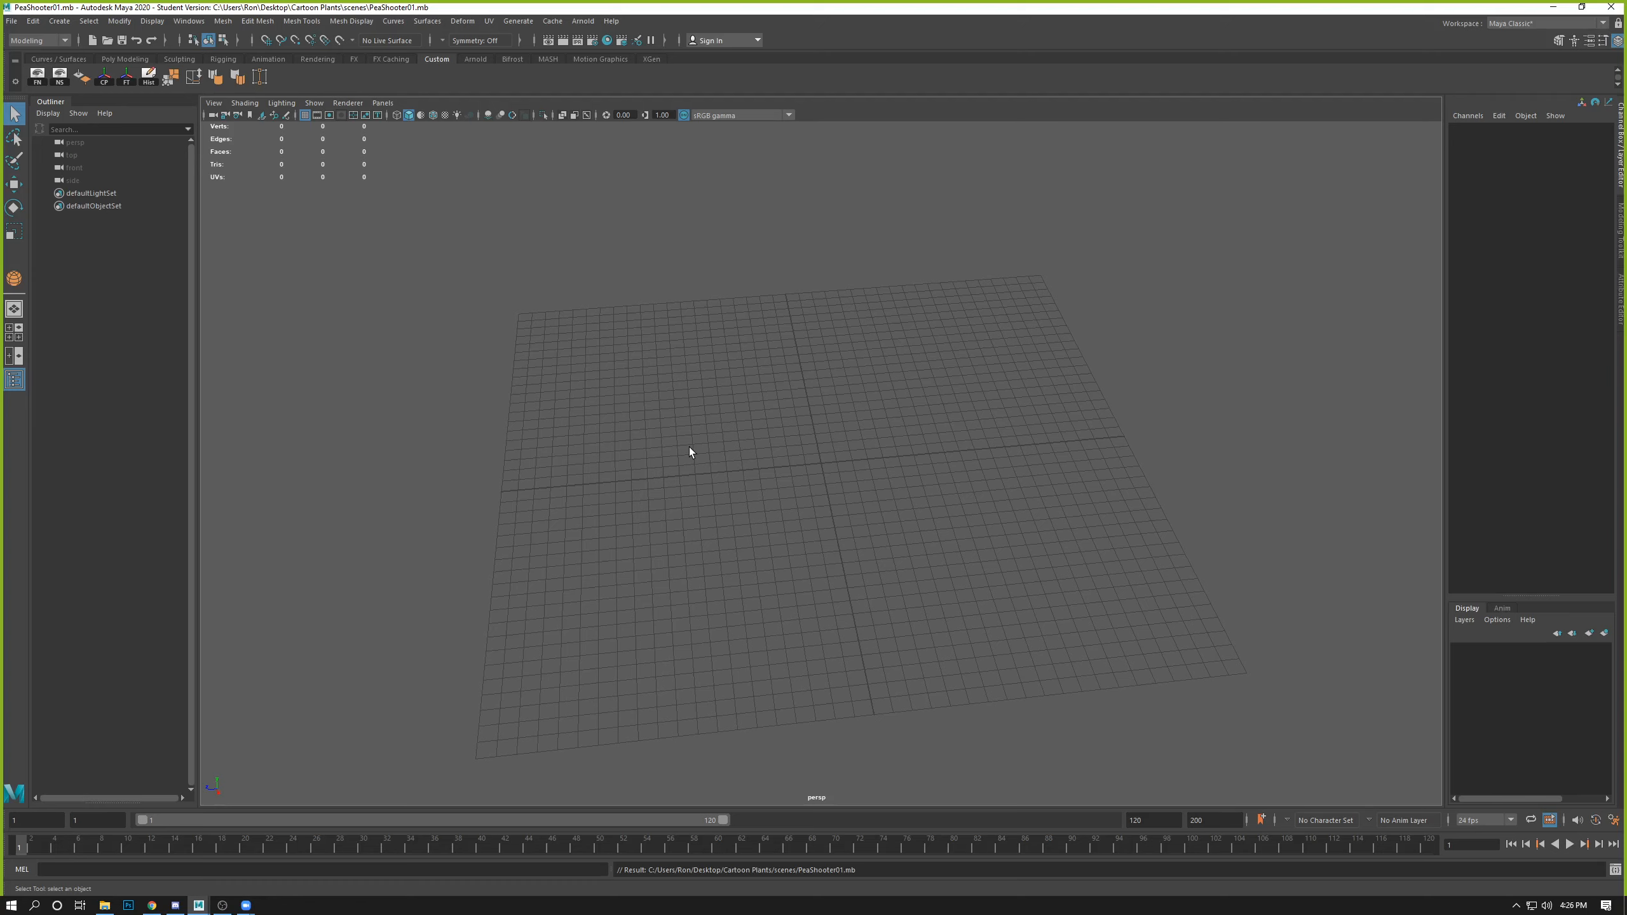
{"action": "key", "text": "space"}
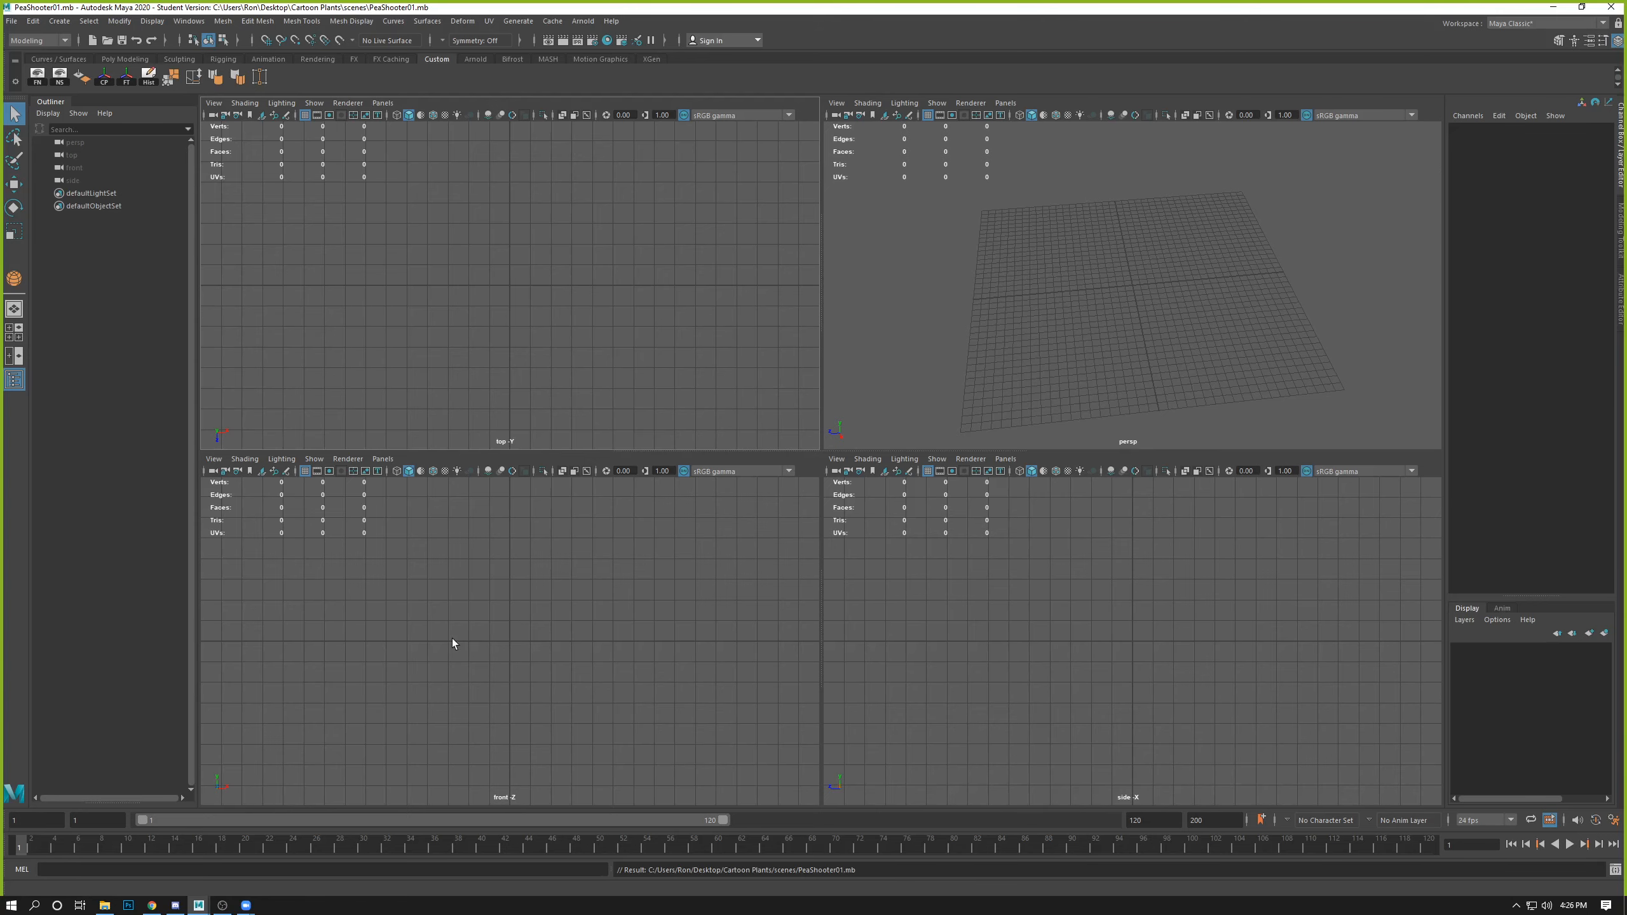
{"action": "key", "text": "space"}
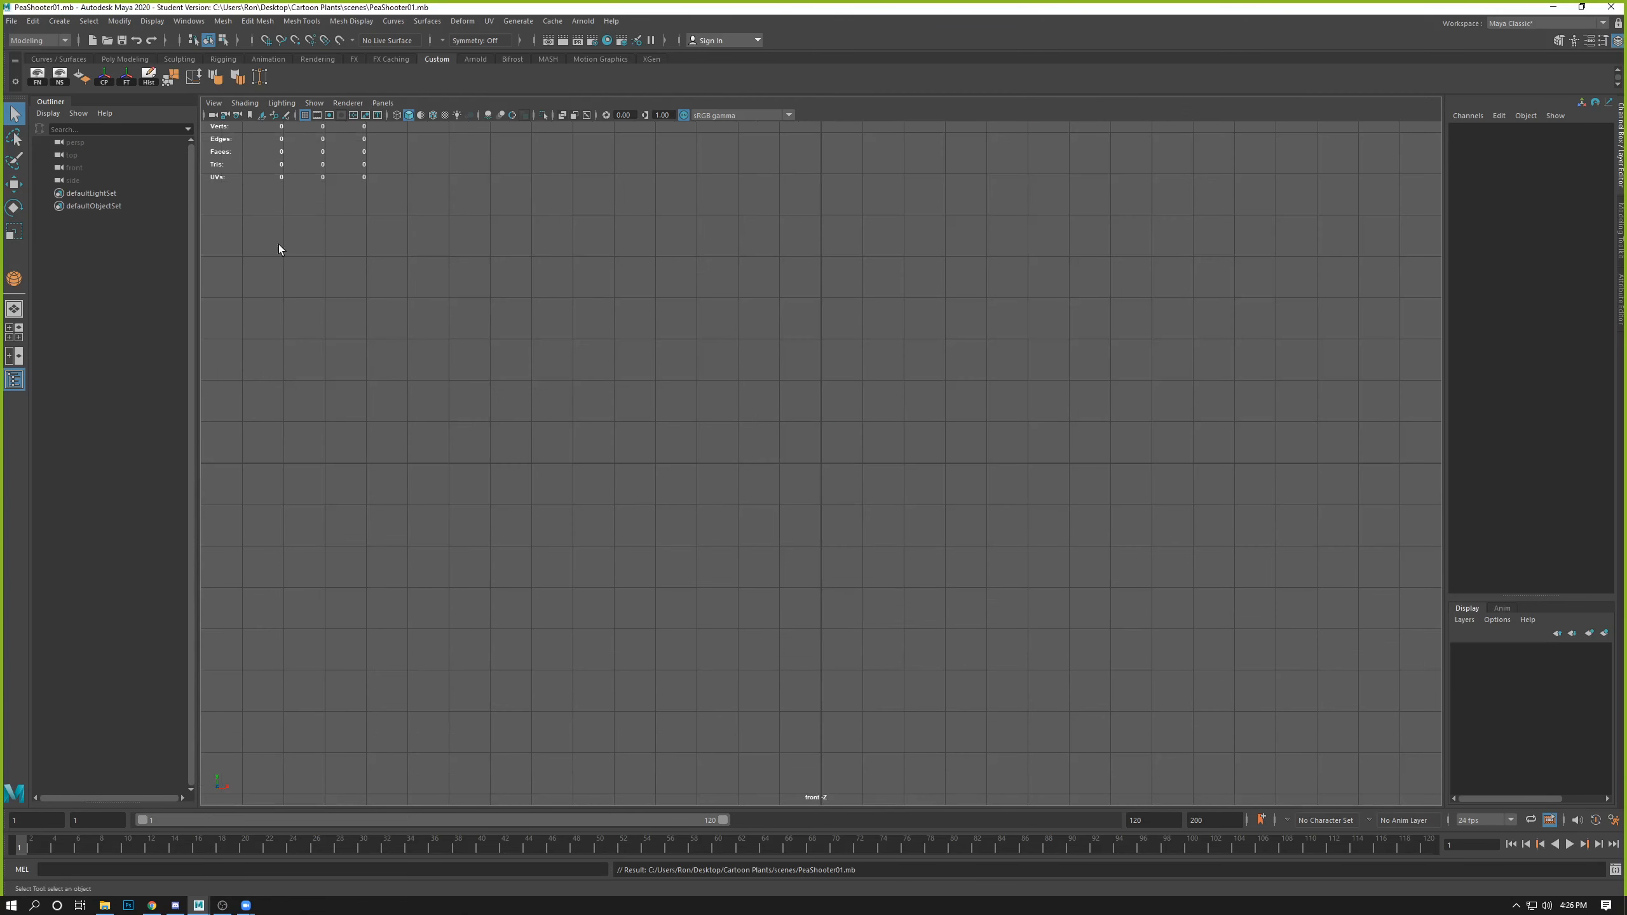
{"action": "left_click", "coordinate": [215, 106]}
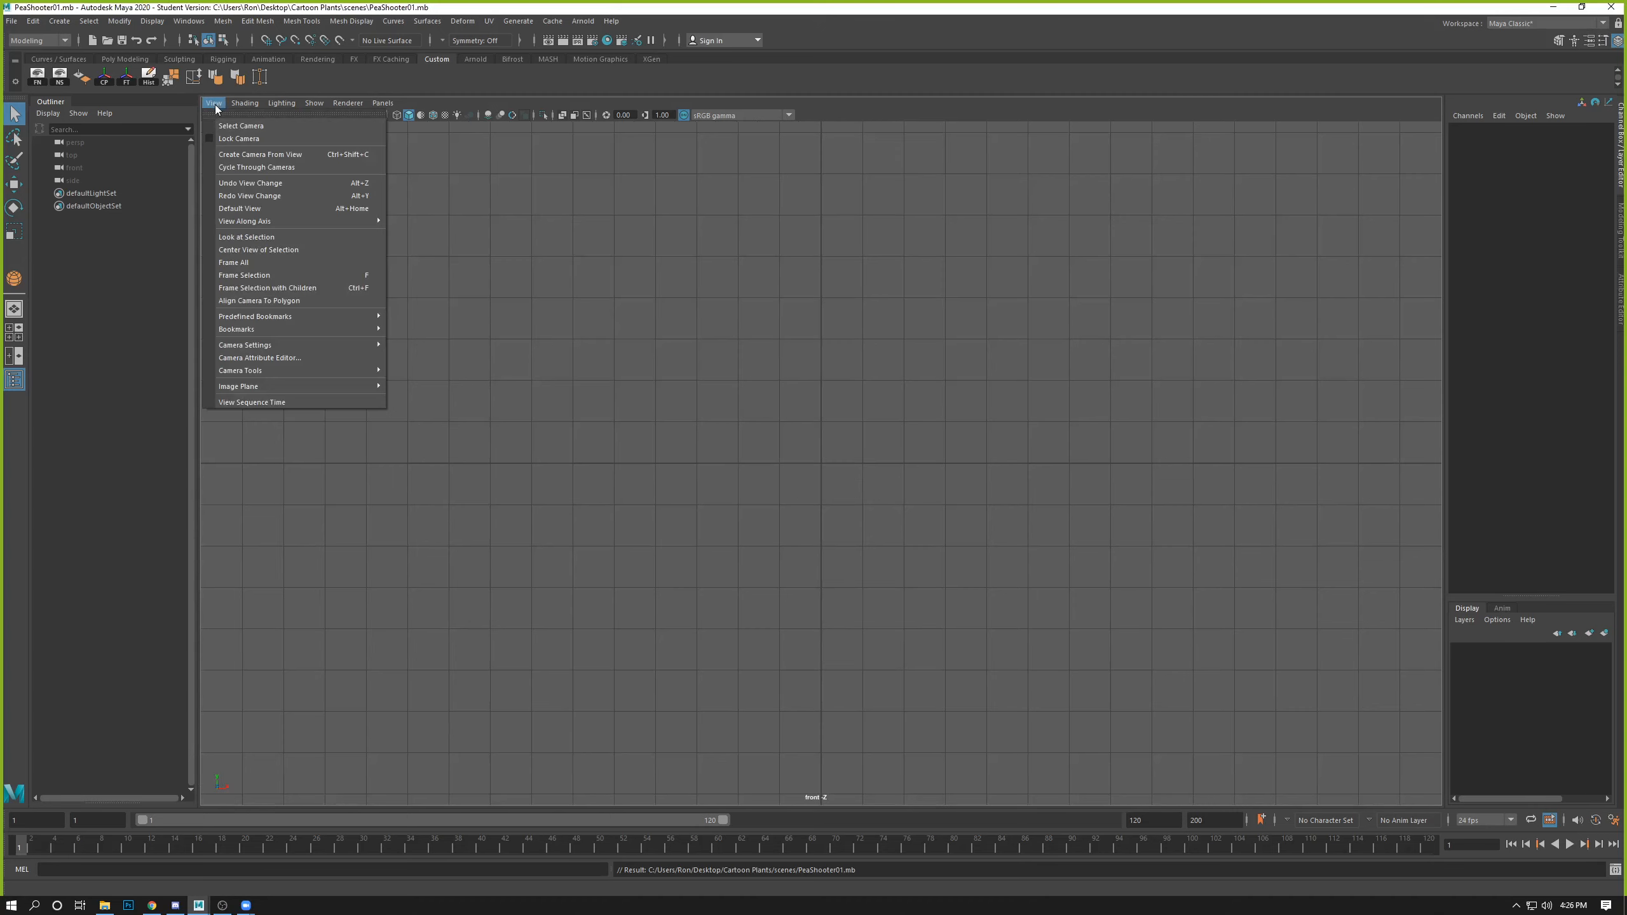
{"action": "left_click", "coordinate": [617, 341]}
{"action": "key", "text": "space"}
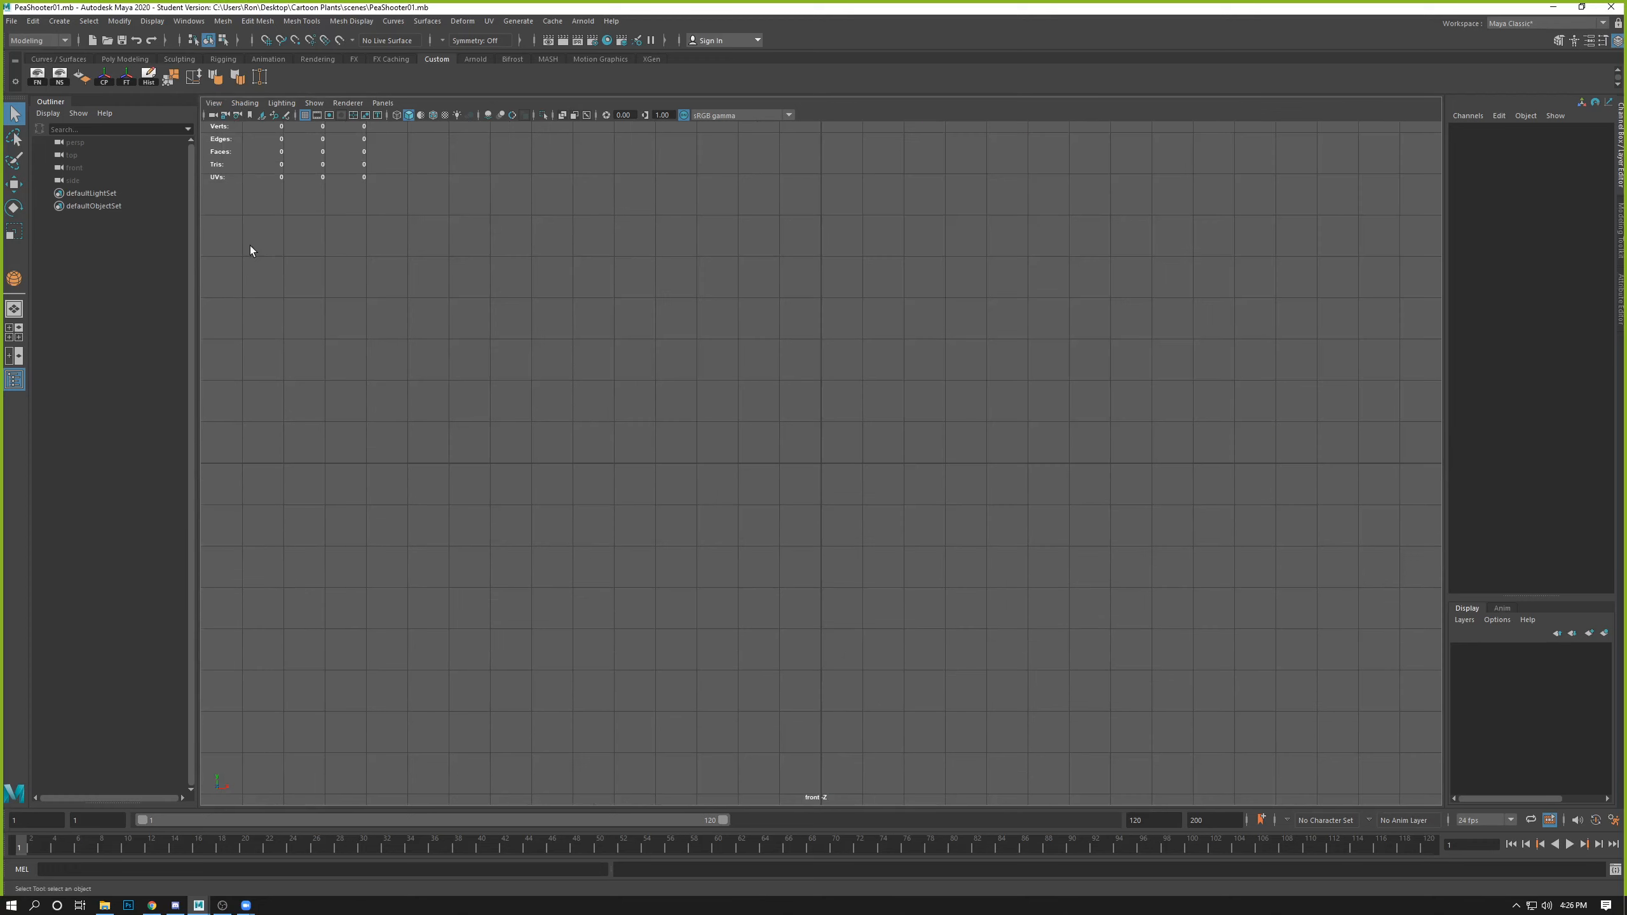
{"action": "key", "text": "space"}
- Import PeaShooter.jpg from the project's sourceimages folder as an image plane for the front view
{"action": "left_click", "coordinate": [210, 106]}
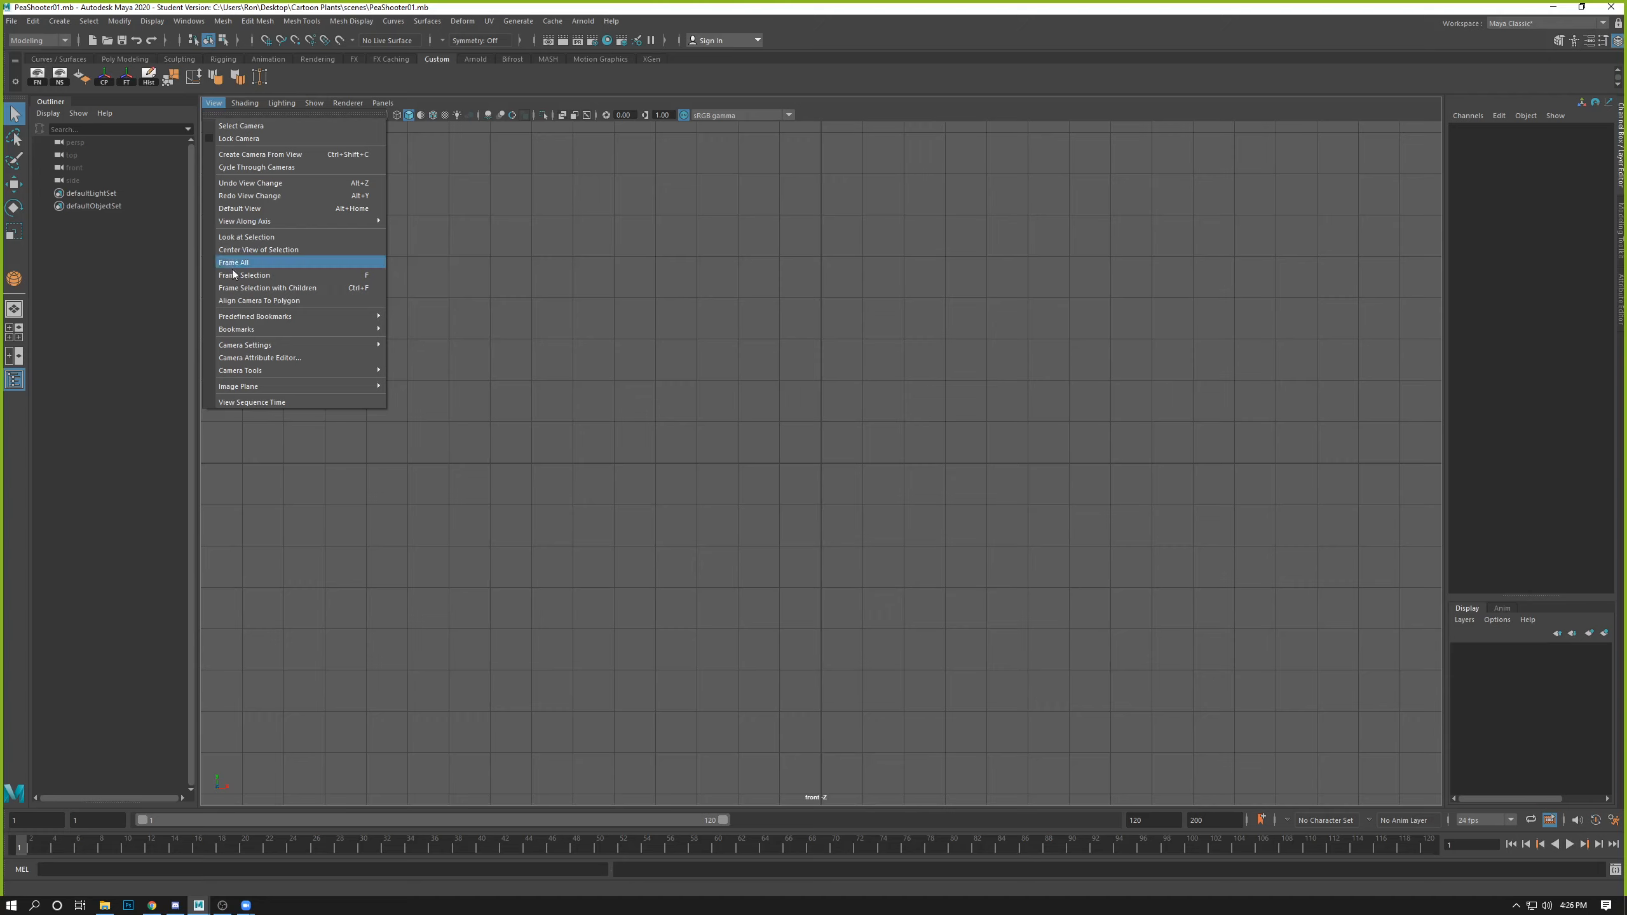
{"action": "mouse_move", "coordinate": [239, 387]}
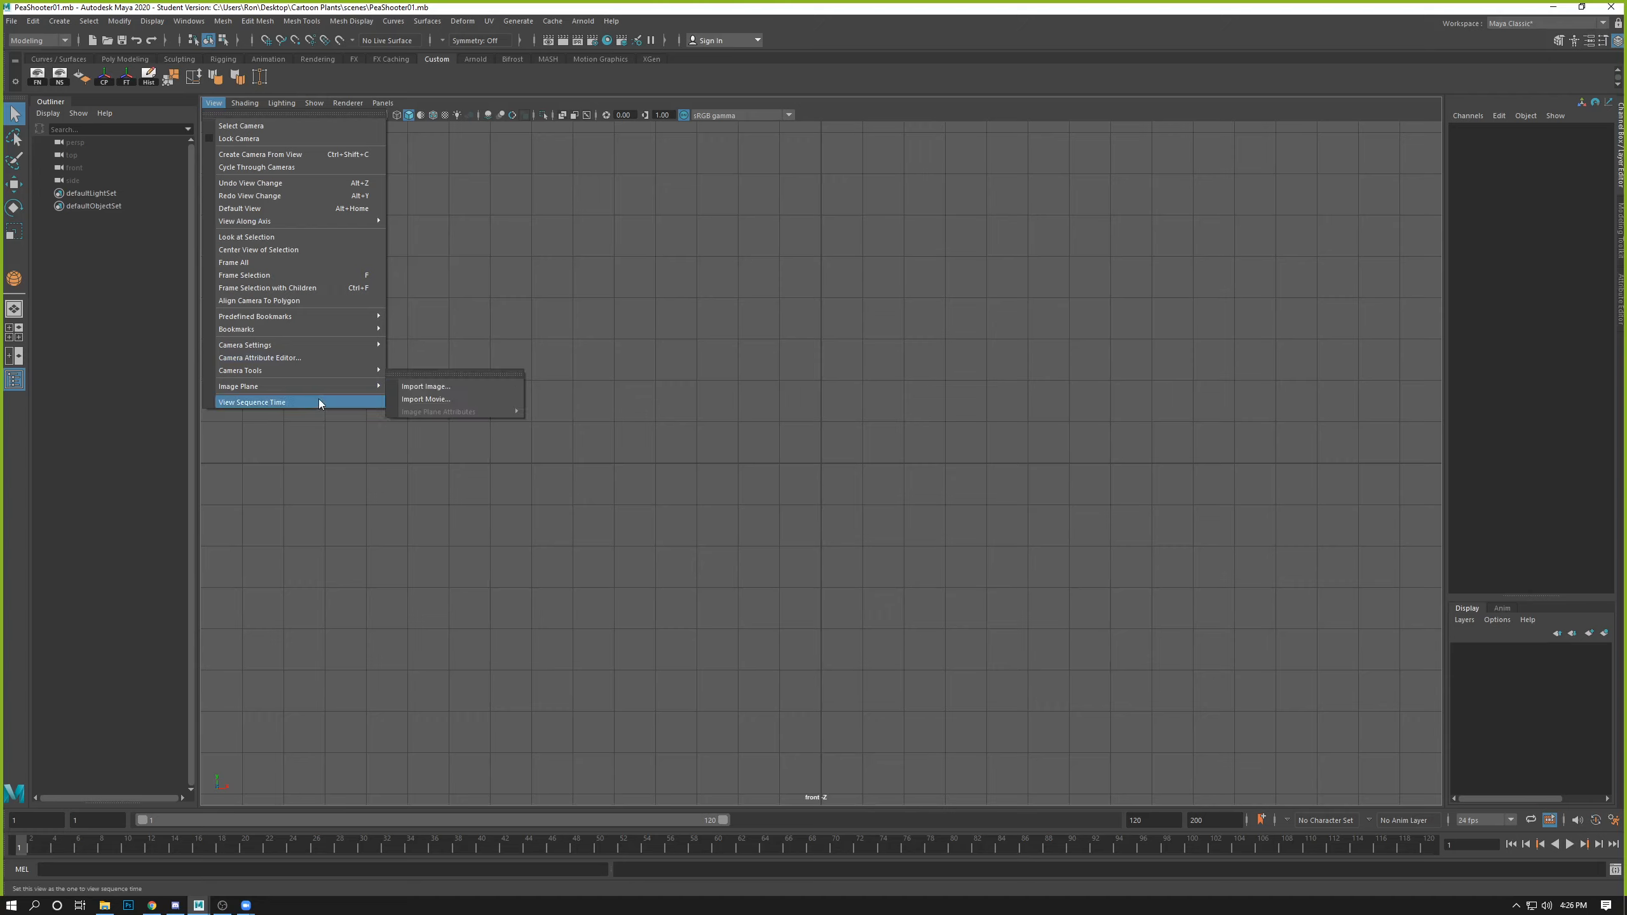
{"action": "left_click", "coordinate": [419, 387]}
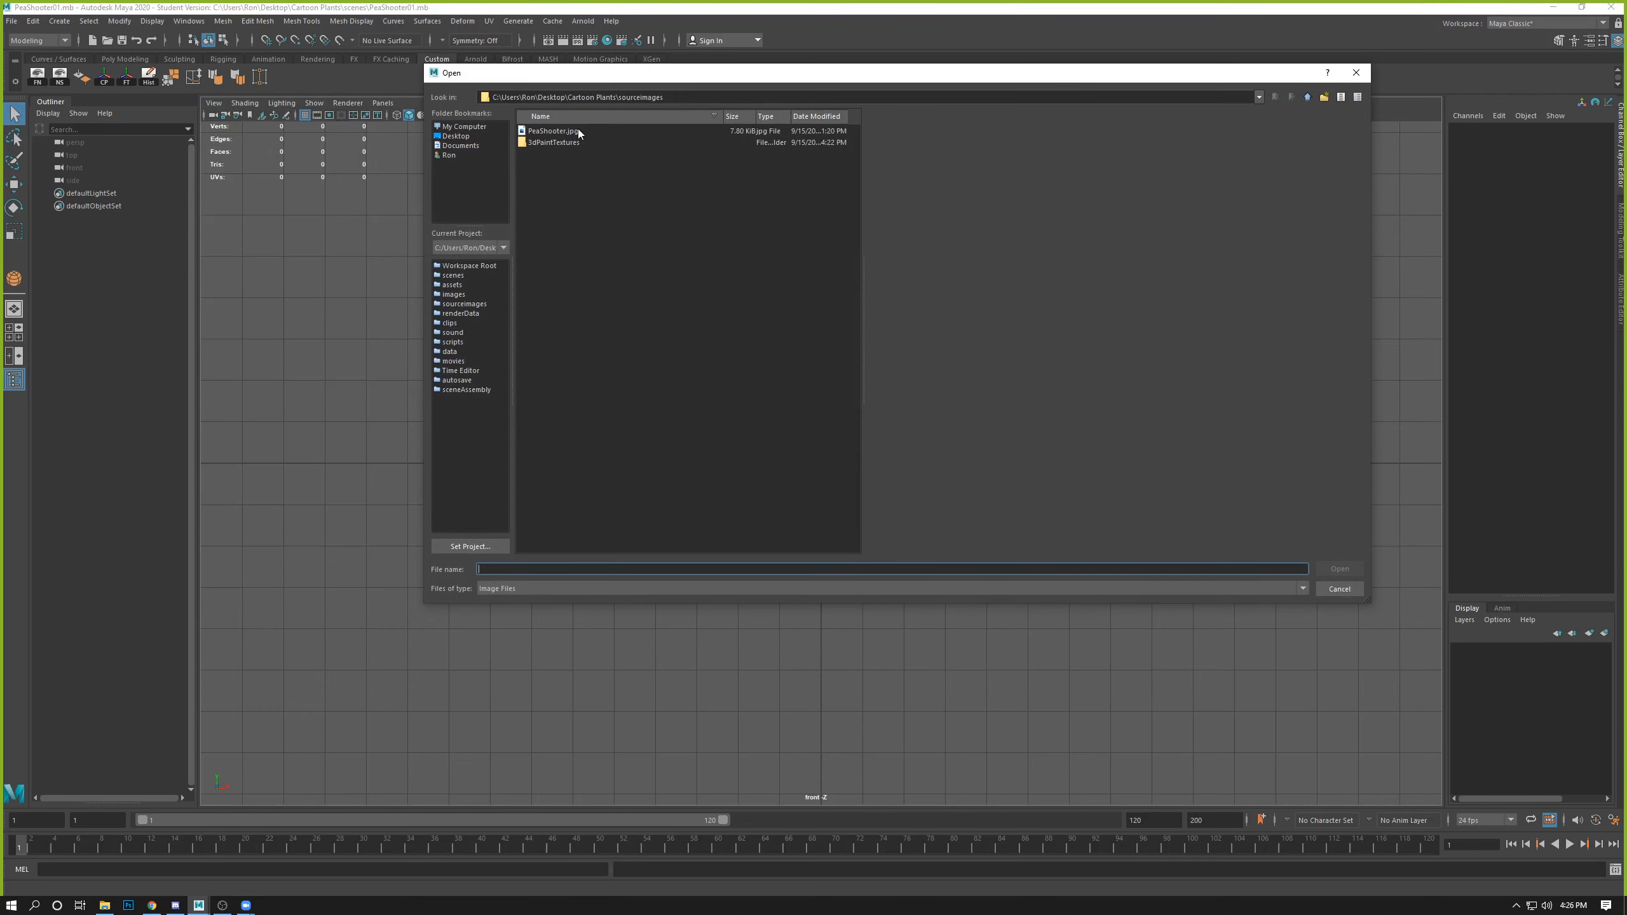
{"action": "left_click", "coordinate": [579, 132]}
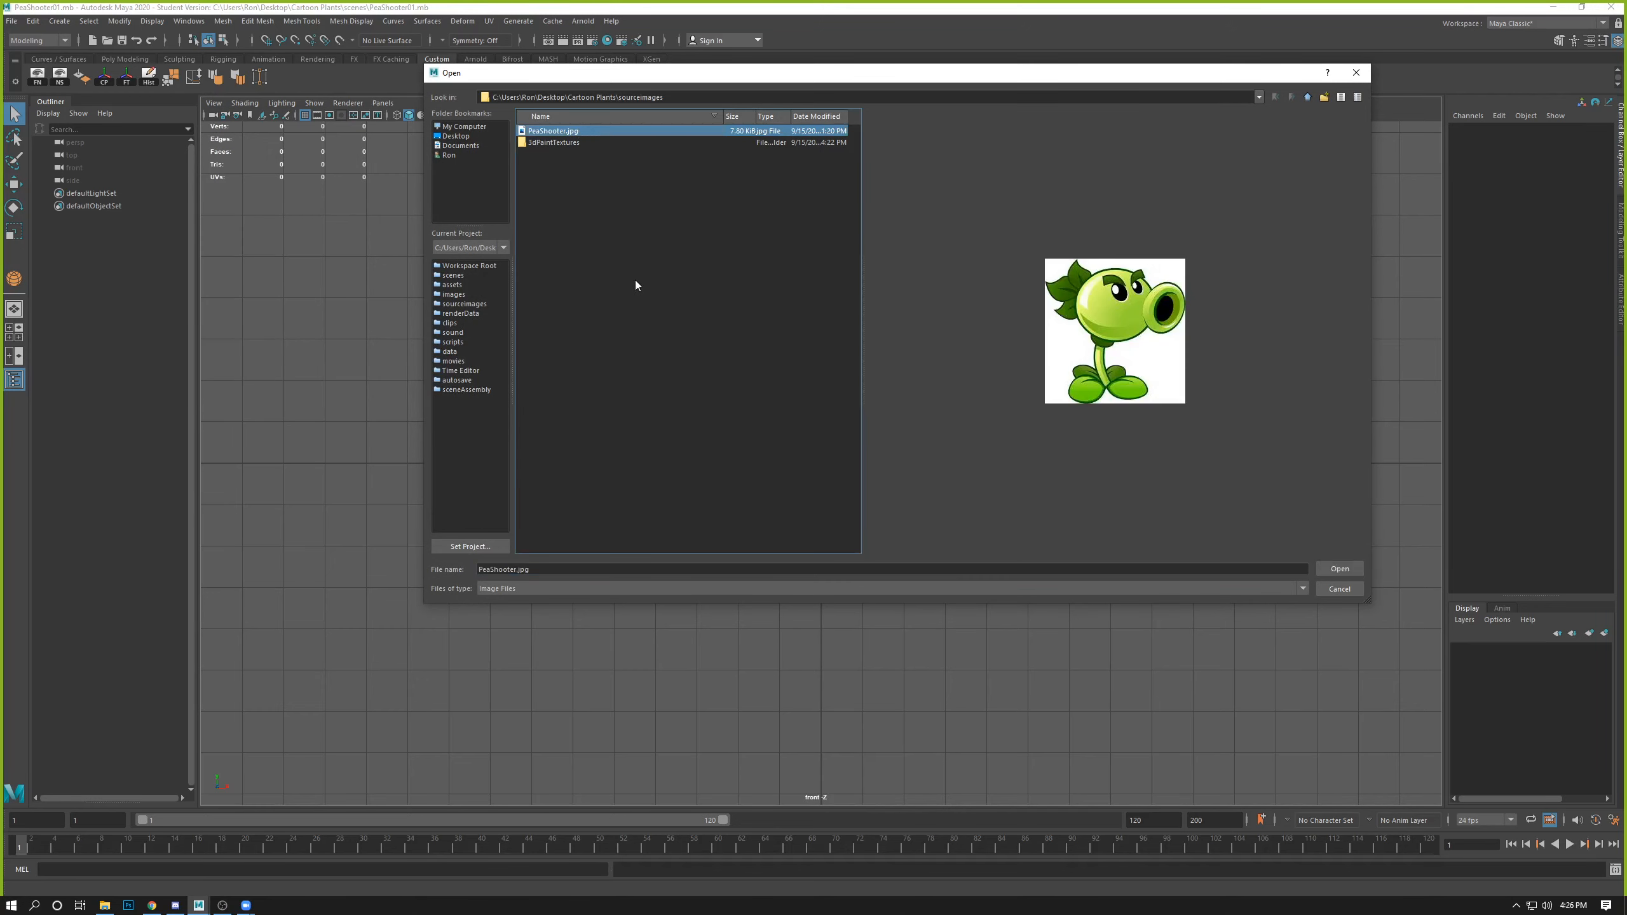
{"action": "left_click", "coordinate": [1340, 568]}
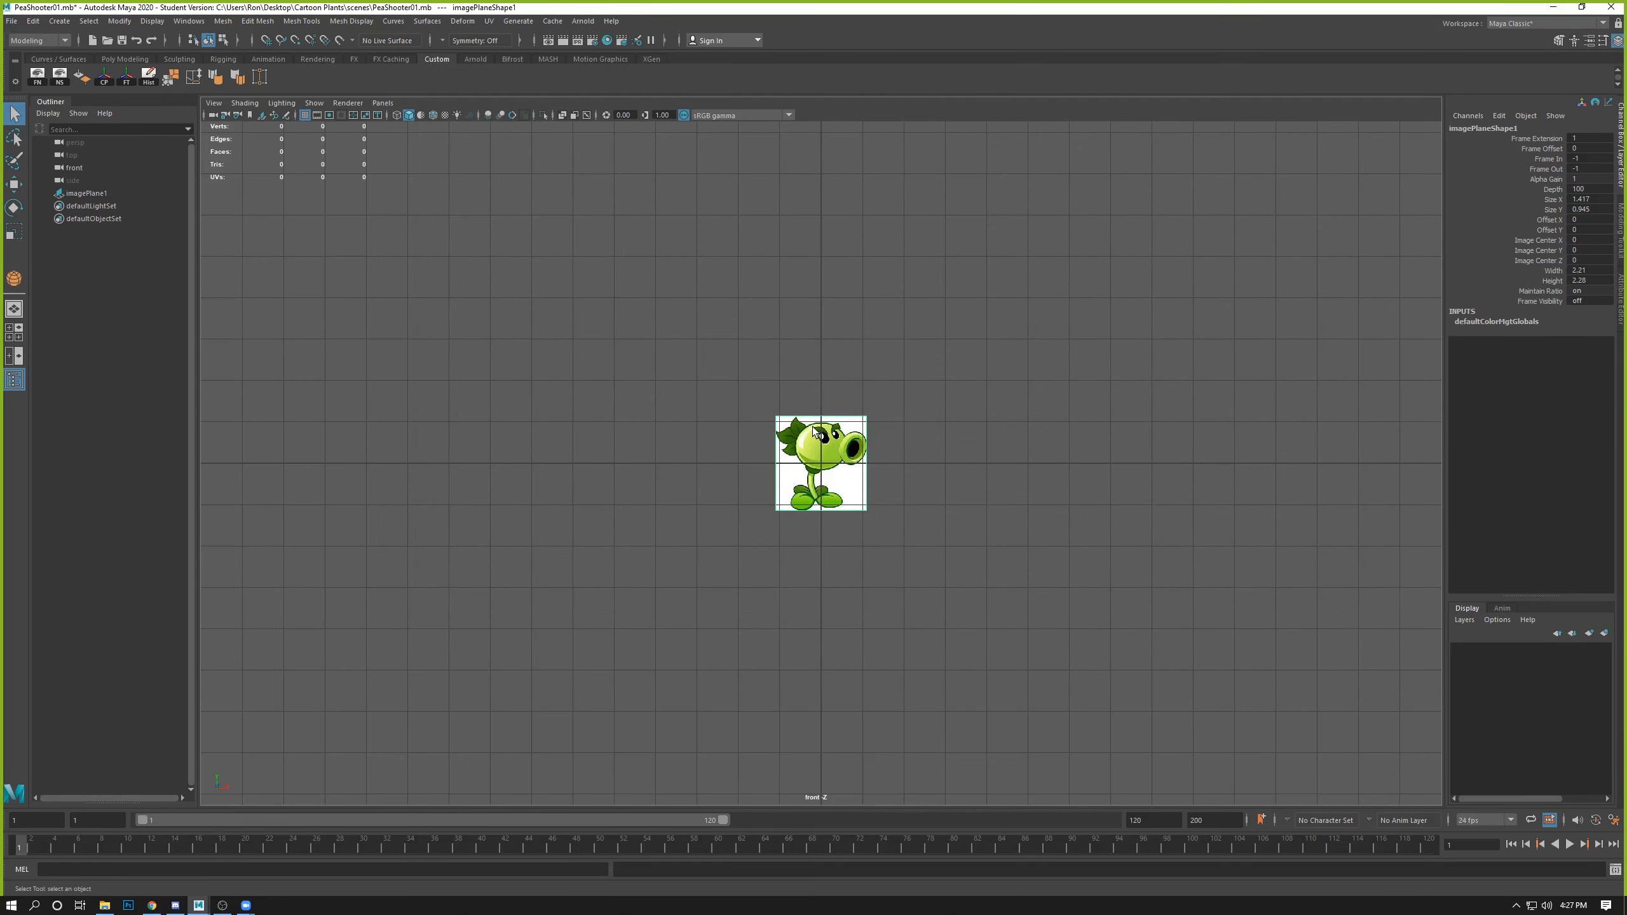
- Select the PeaShooter image plane in the four-view layout and scale it uniformly to about 8.14
{"action": "key", "text": "space"}
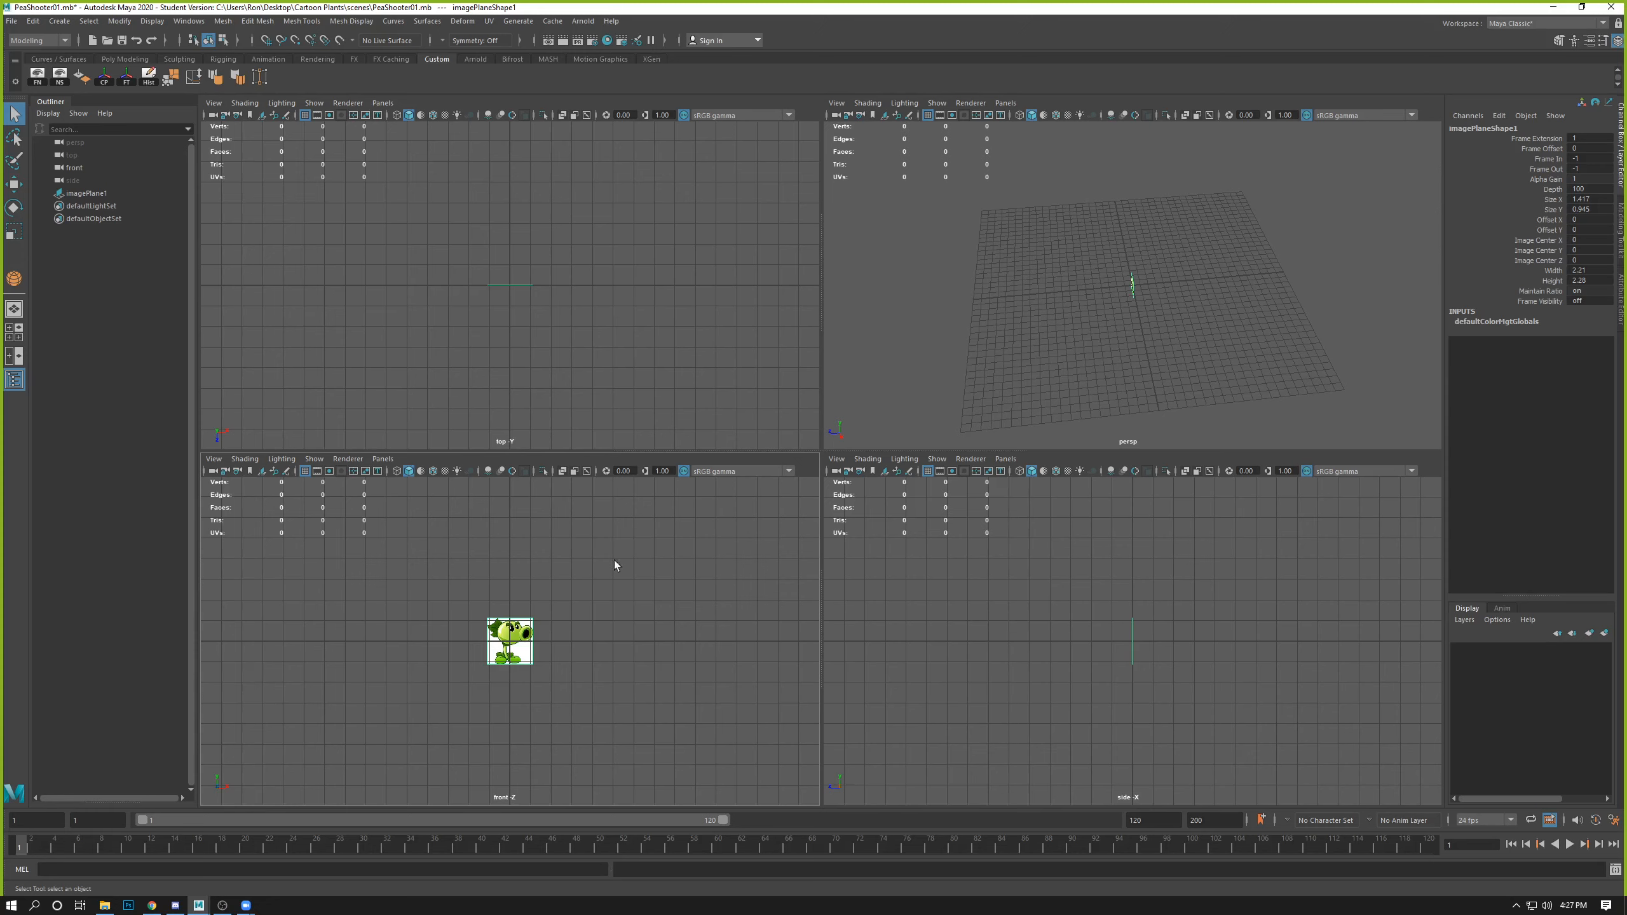
{"action": "left_click", "coordinate": [516, 655]}
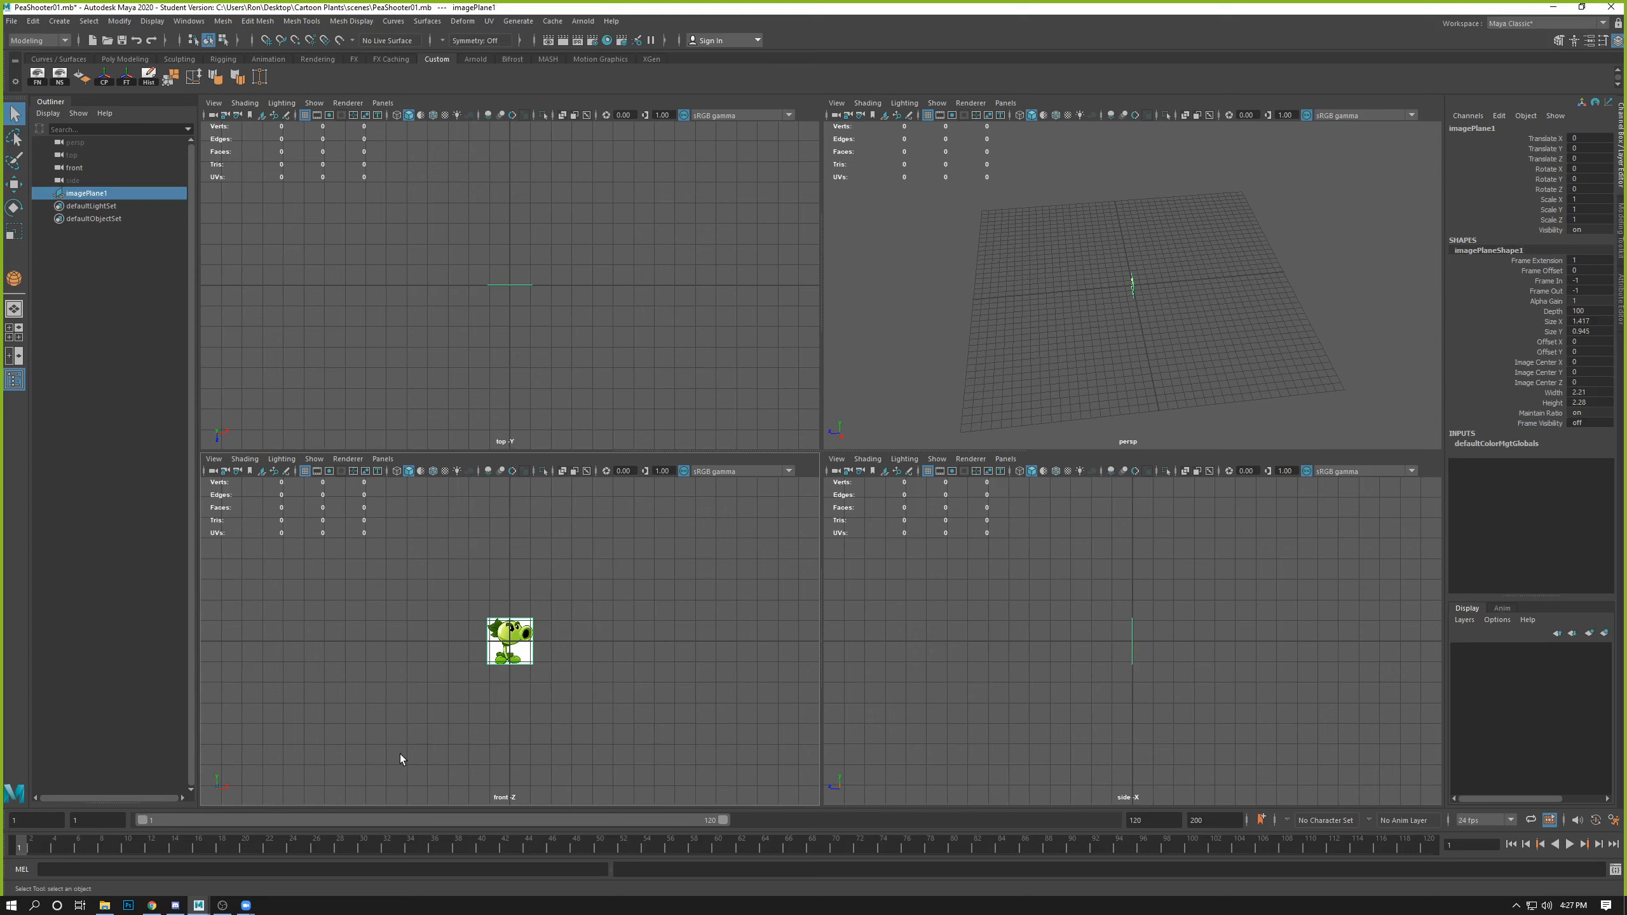
{"action": "key", "text": "r"}
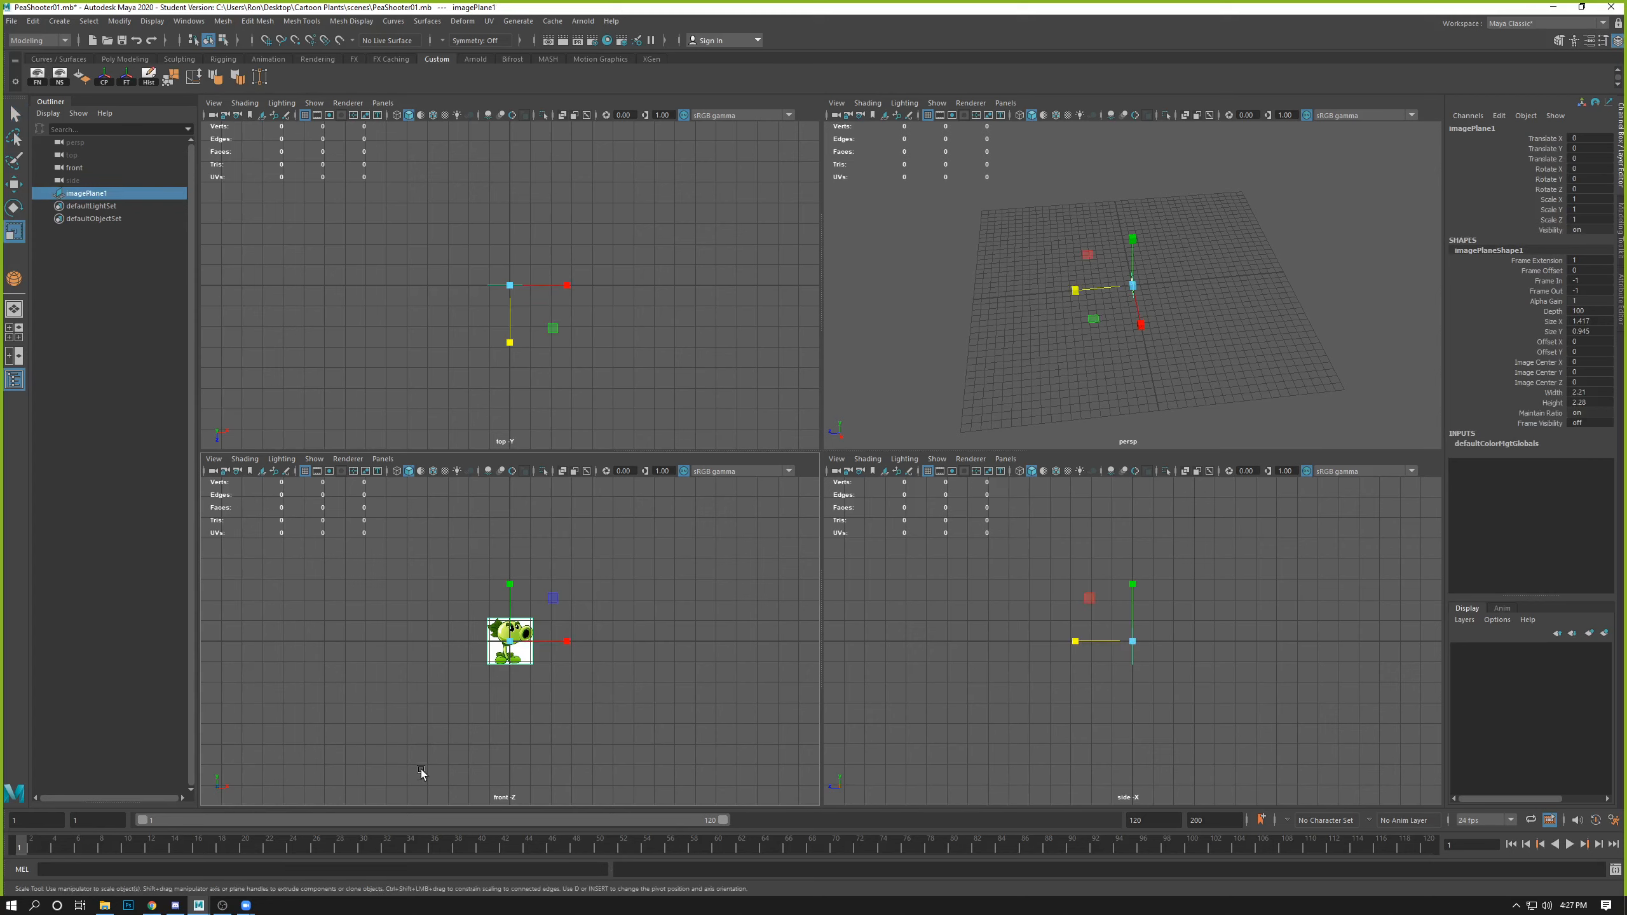
{"action": "left_click_drag", "start_coordinate": [510, 641], "coordinate": [628, 646]}
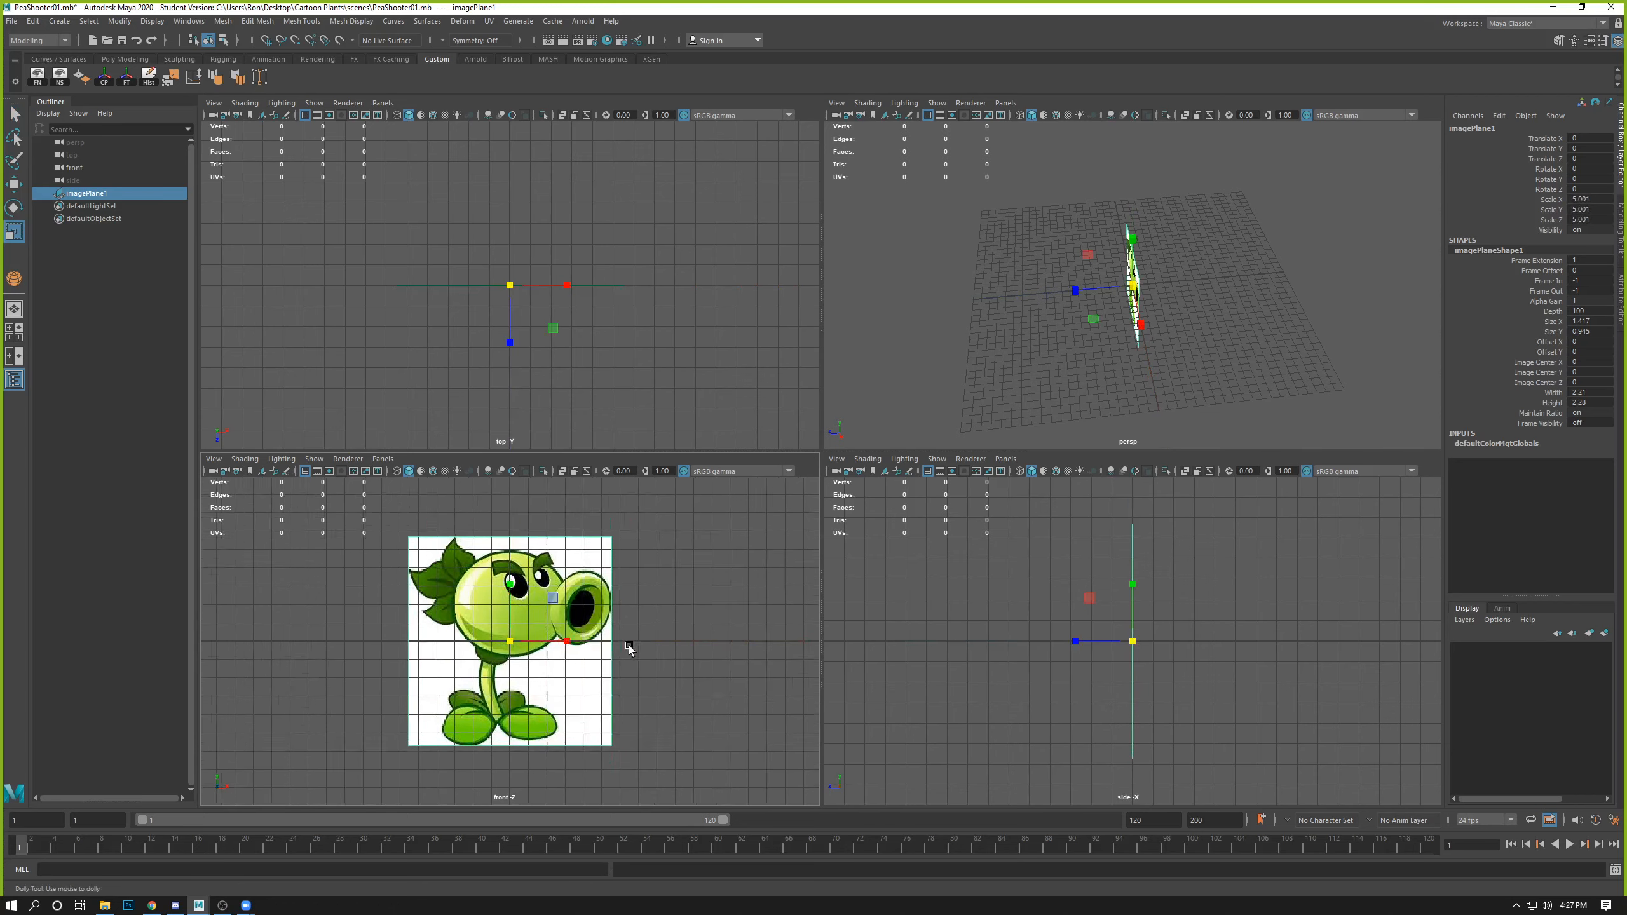
{"action": "scroll", "coordinate": [589, 657], "scroll_direction": "down", "scroll_amount": 4}
{"action": "left_click_drag", "start_coordinate": [510, 642], "coordinate": [528, 646]}
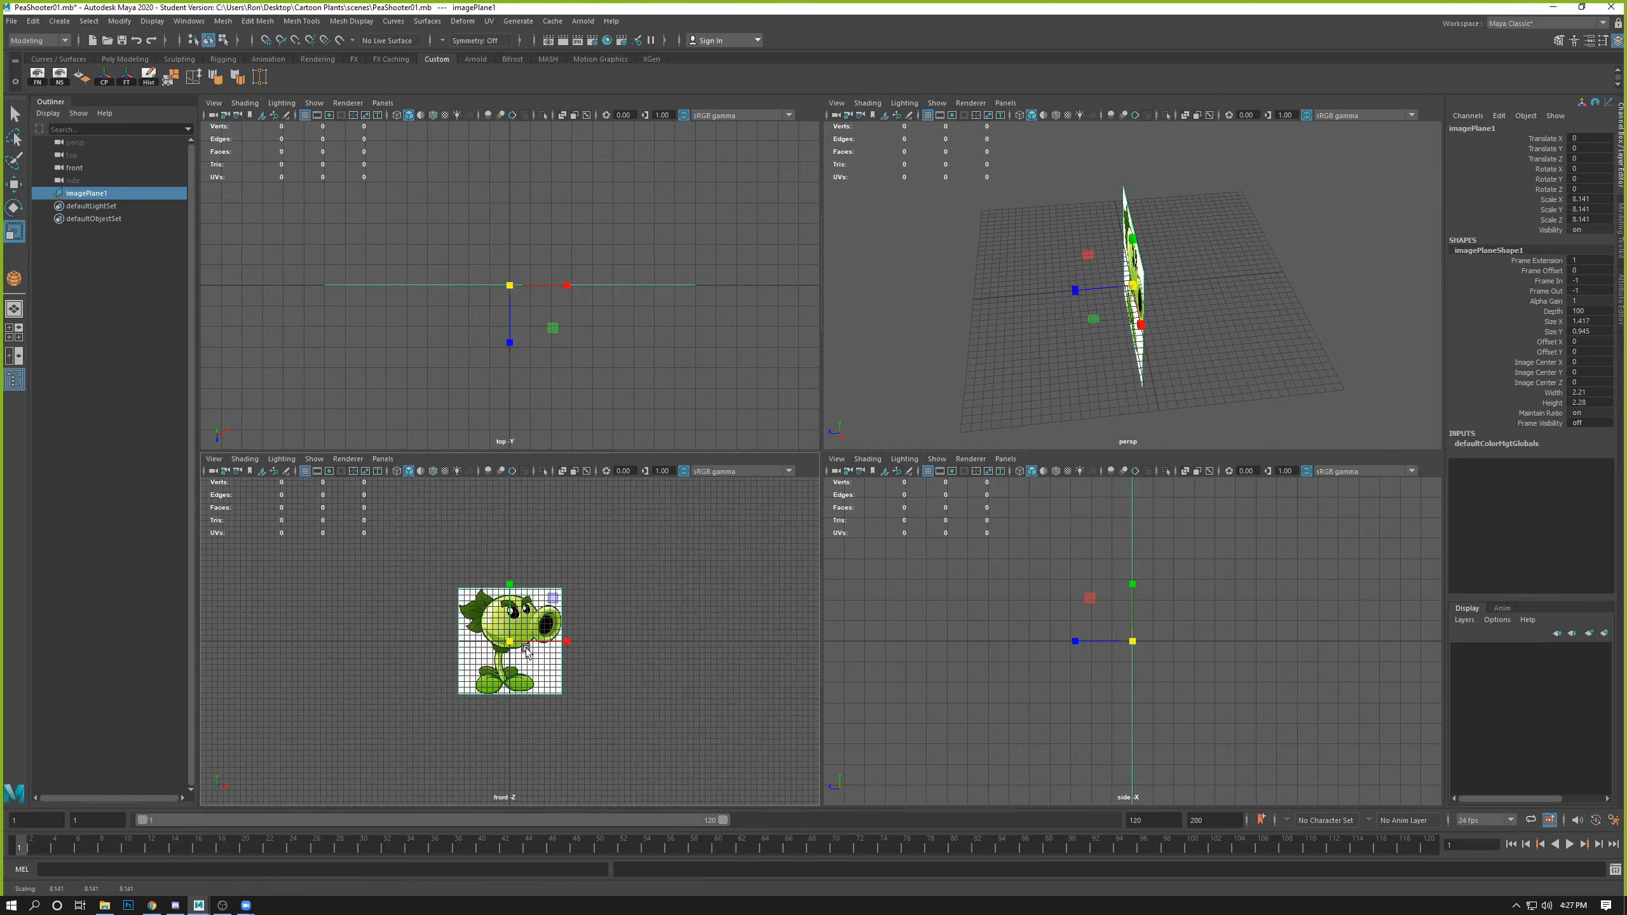
- Move the image plane to about 7.06 in Y and about 1.2 in X so the plant's base sits near the origin
{"action": "key", "text": "w"}
{"action": "scroll", "coordinate": [497, 651], "scroll_direction": "up", "scroll_amount": 4}
{"action": "left_click_drag", "start_coordinate": [510, 580], "coordinate": [510, 503]}
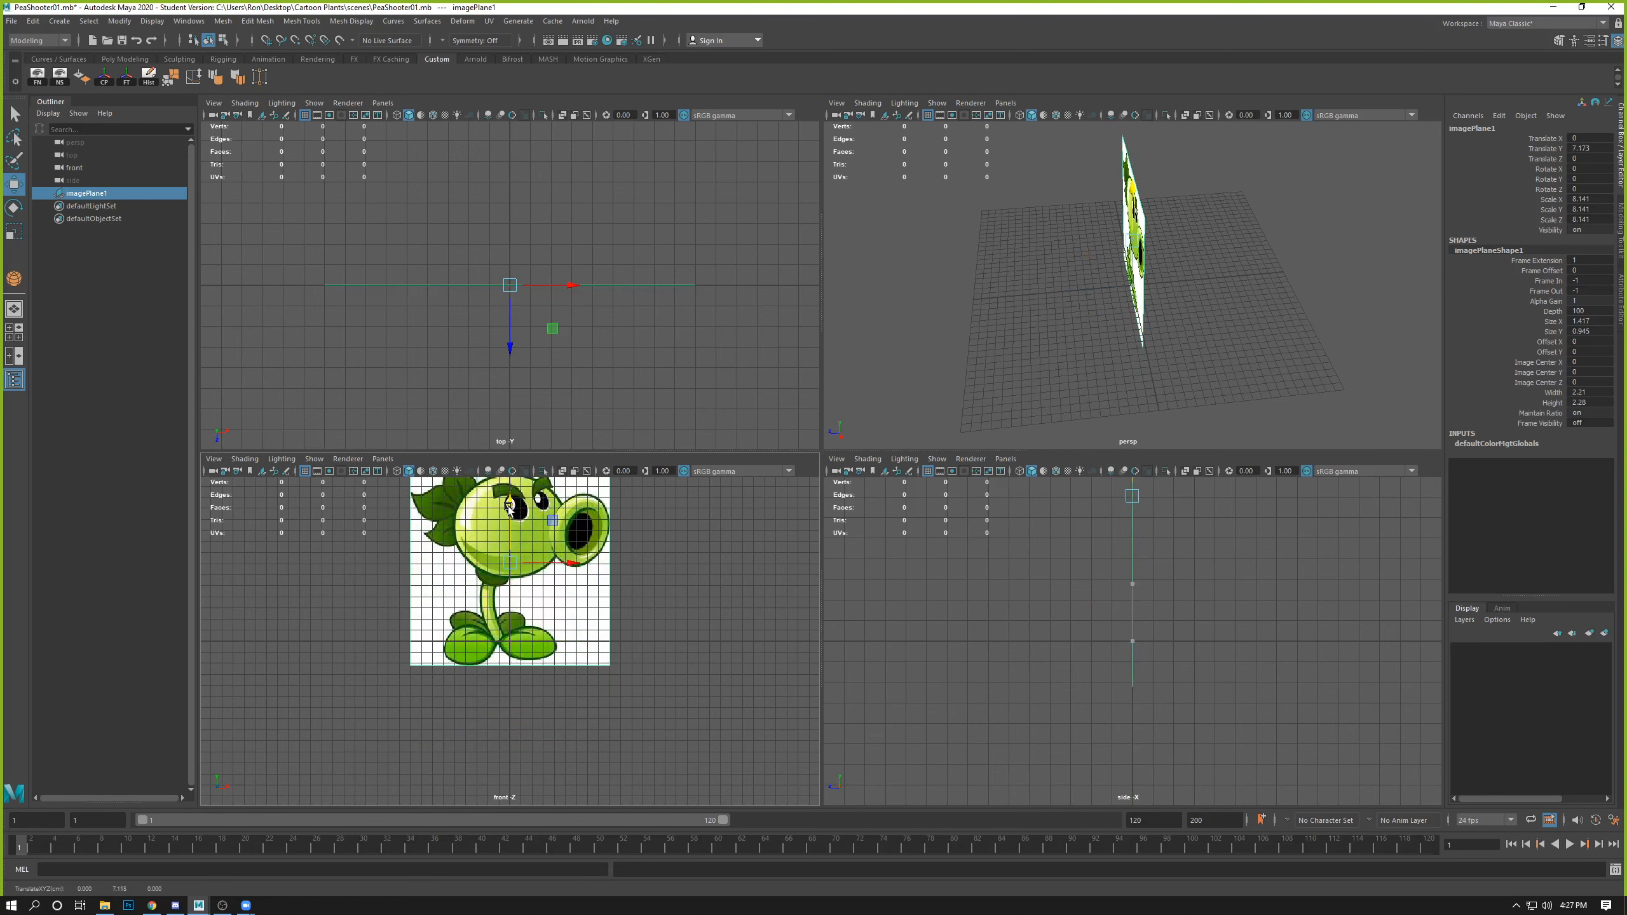
{"action": "left_click_drag", "start_coordinate": [565, 565], "coordinate": [580, 569]}
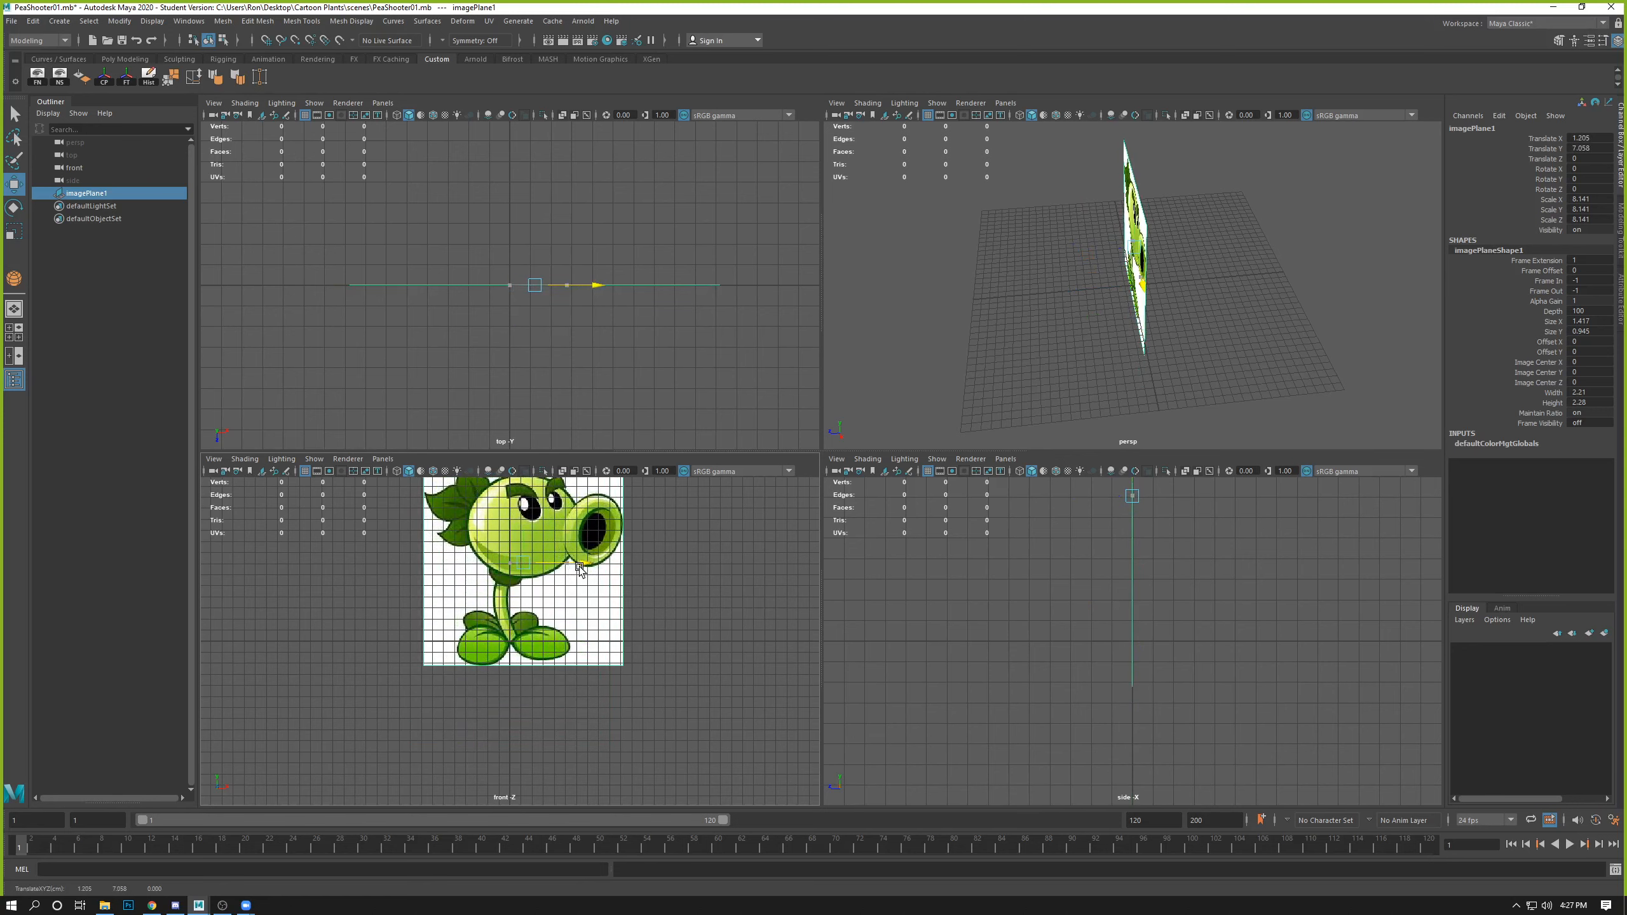
- Enlarge the front view and nudge the image plane to about 1.15 in X, aligning the stem's base with the vertical centre line
{"action": "key", "text": "space"}
{"action": "middle_click_drag", "start_coordinate": [872, 342], "coordinate": [757, 483], "text": "alt"}
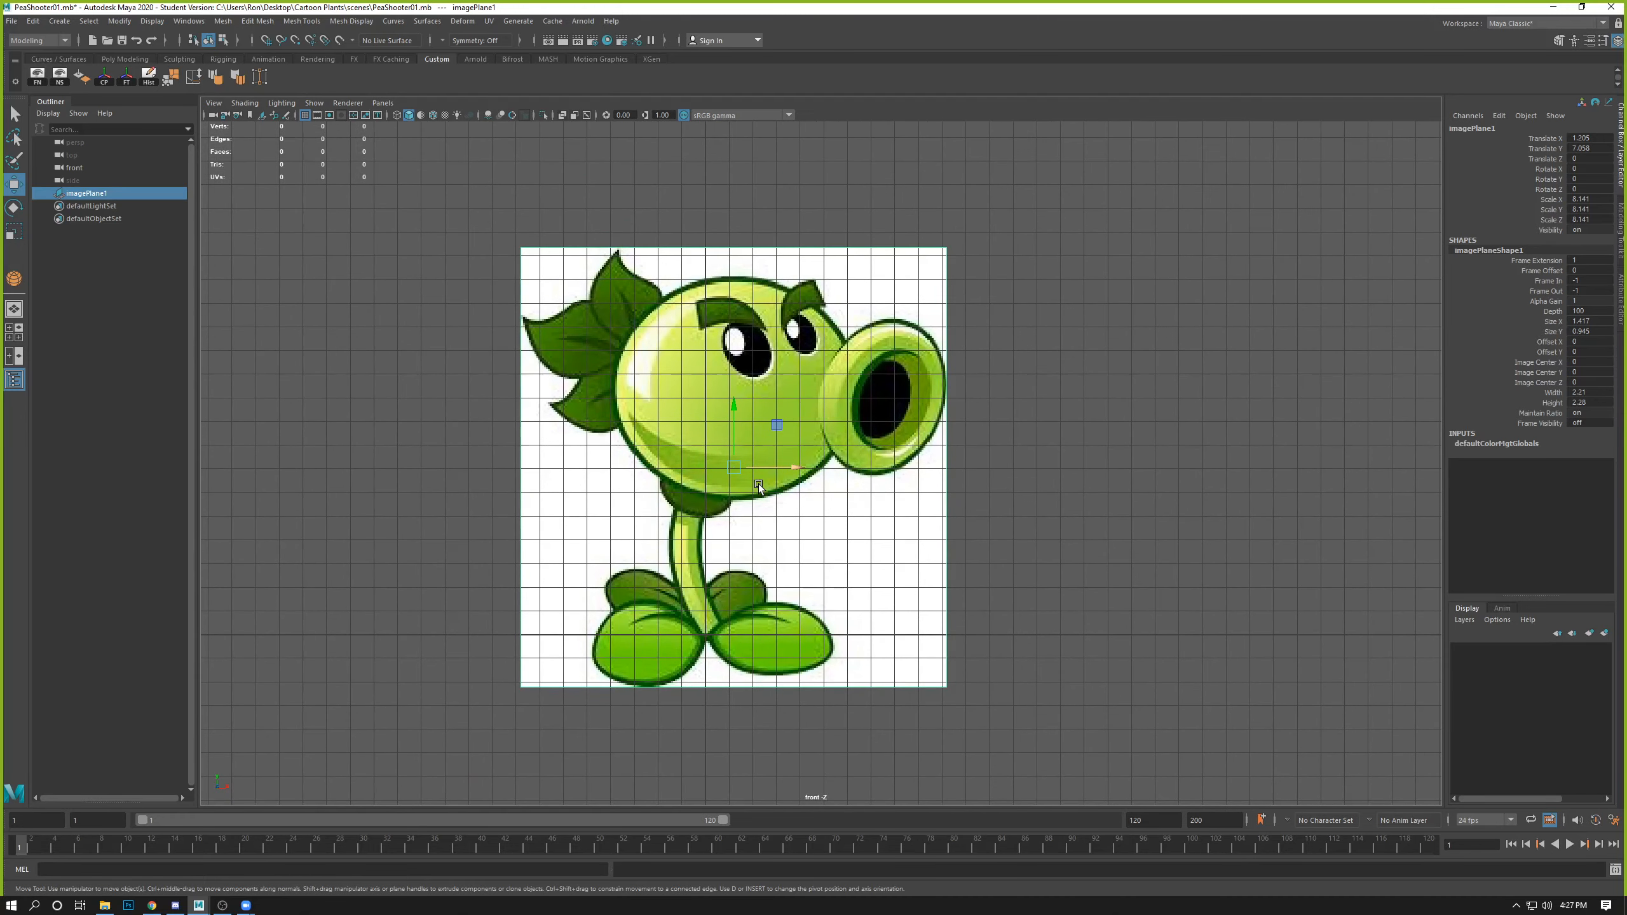
{"action": "key", "text": "r"}
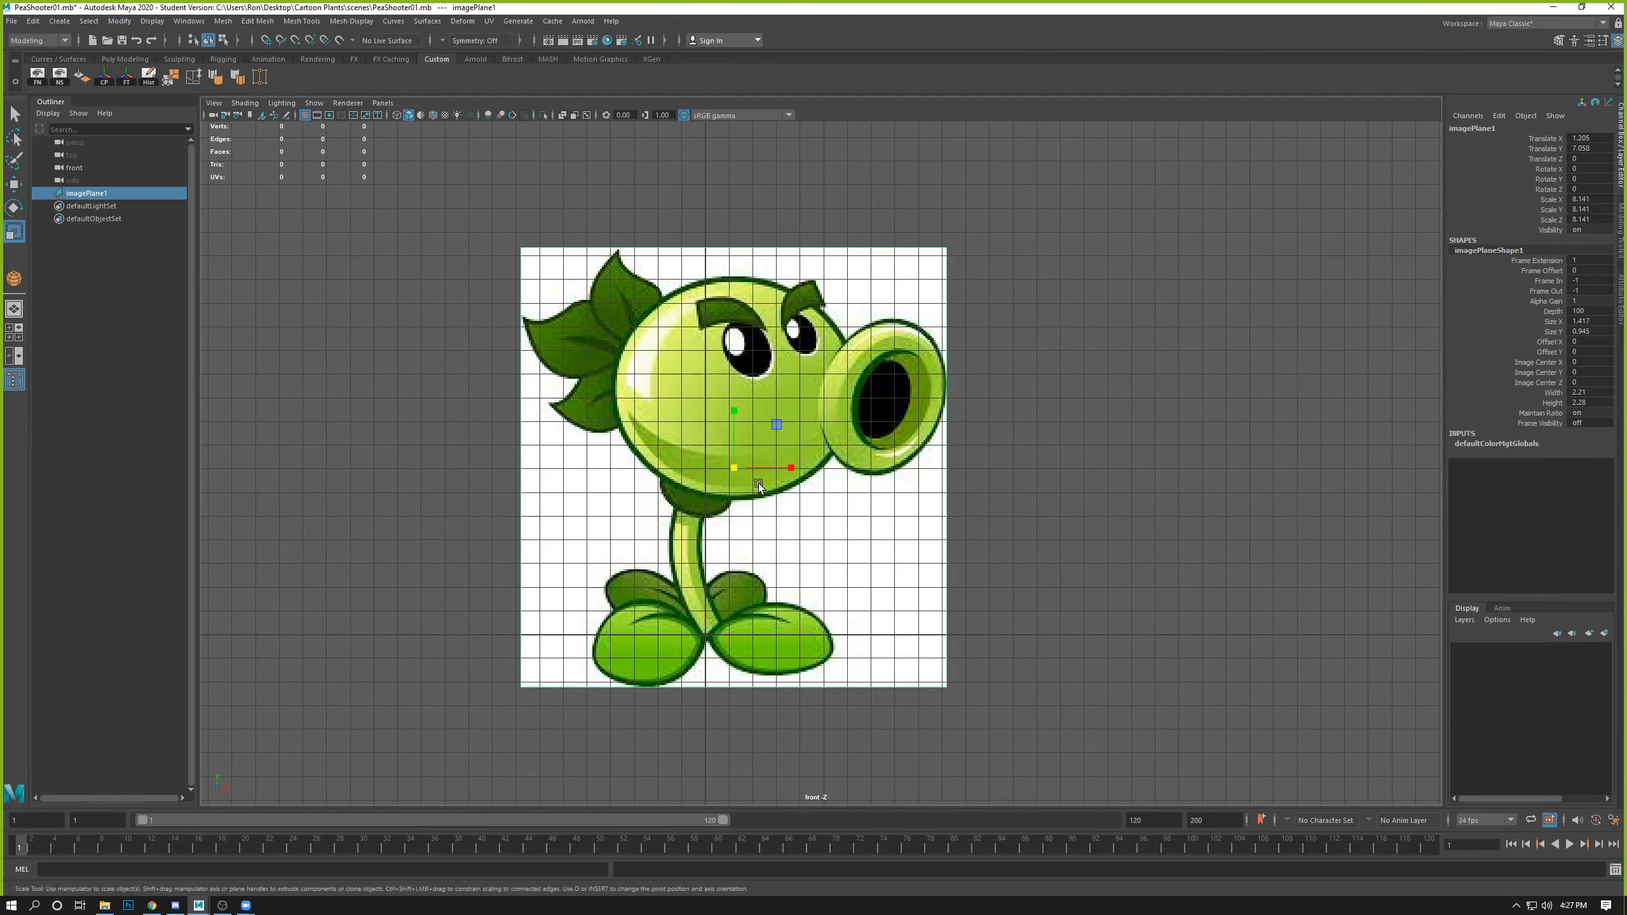
{"action": "key", "text": "w"}
{"action": "key", "text": "r"}
{"action": "key", "text": "w"}
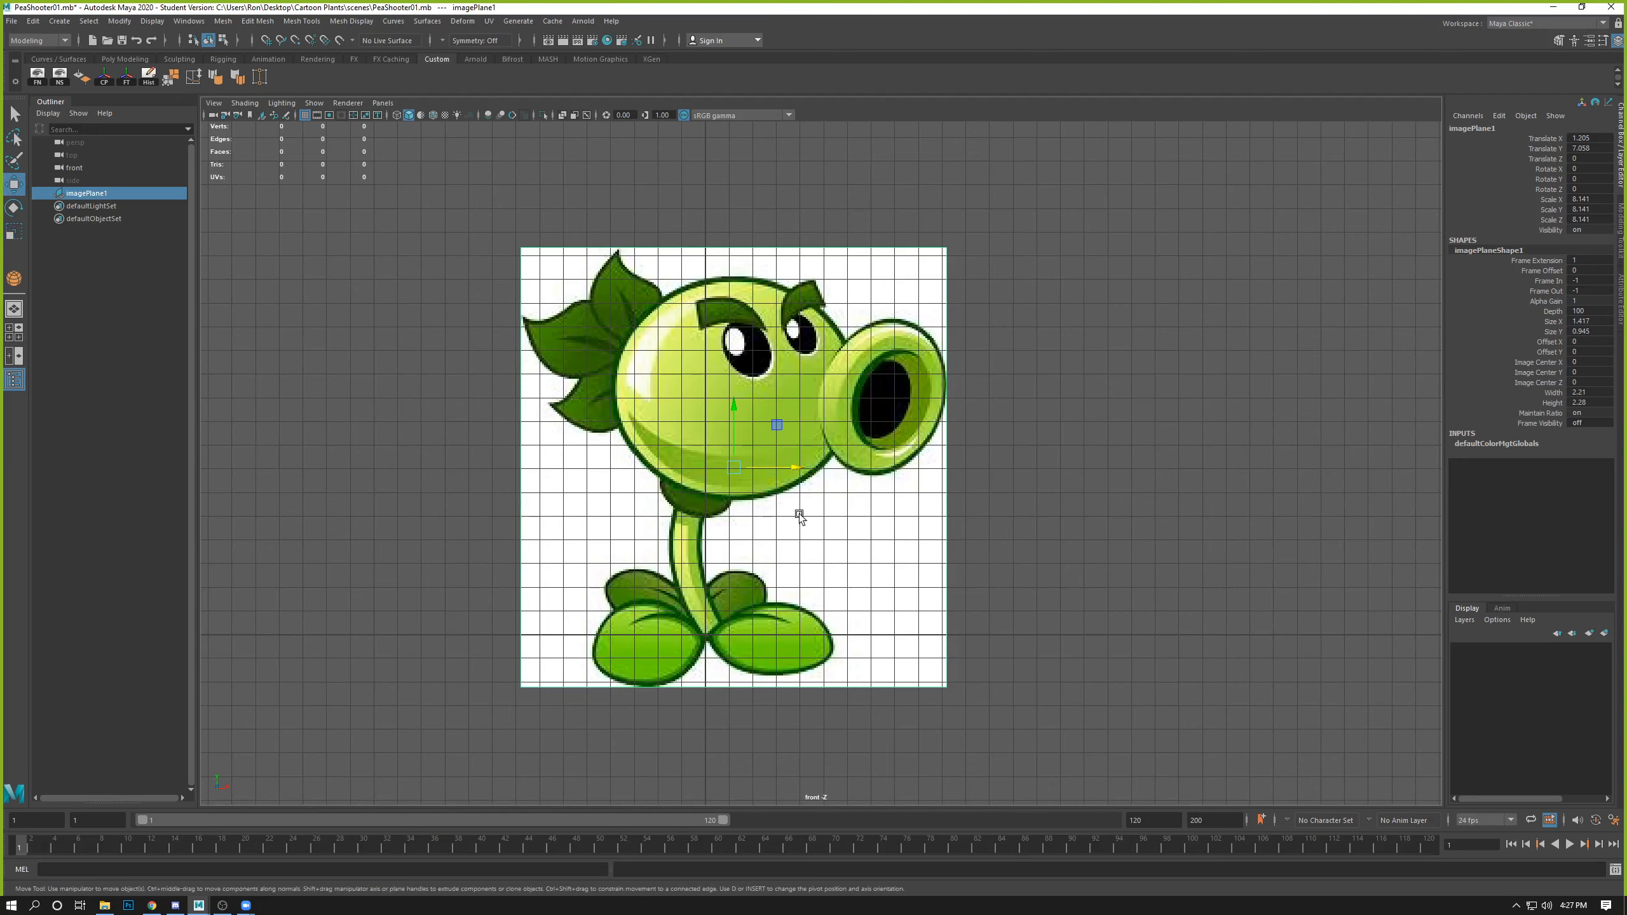
{"action": "left_click_drag", "start_coordinate": [800, 468], "coordinate": [793, 465]}
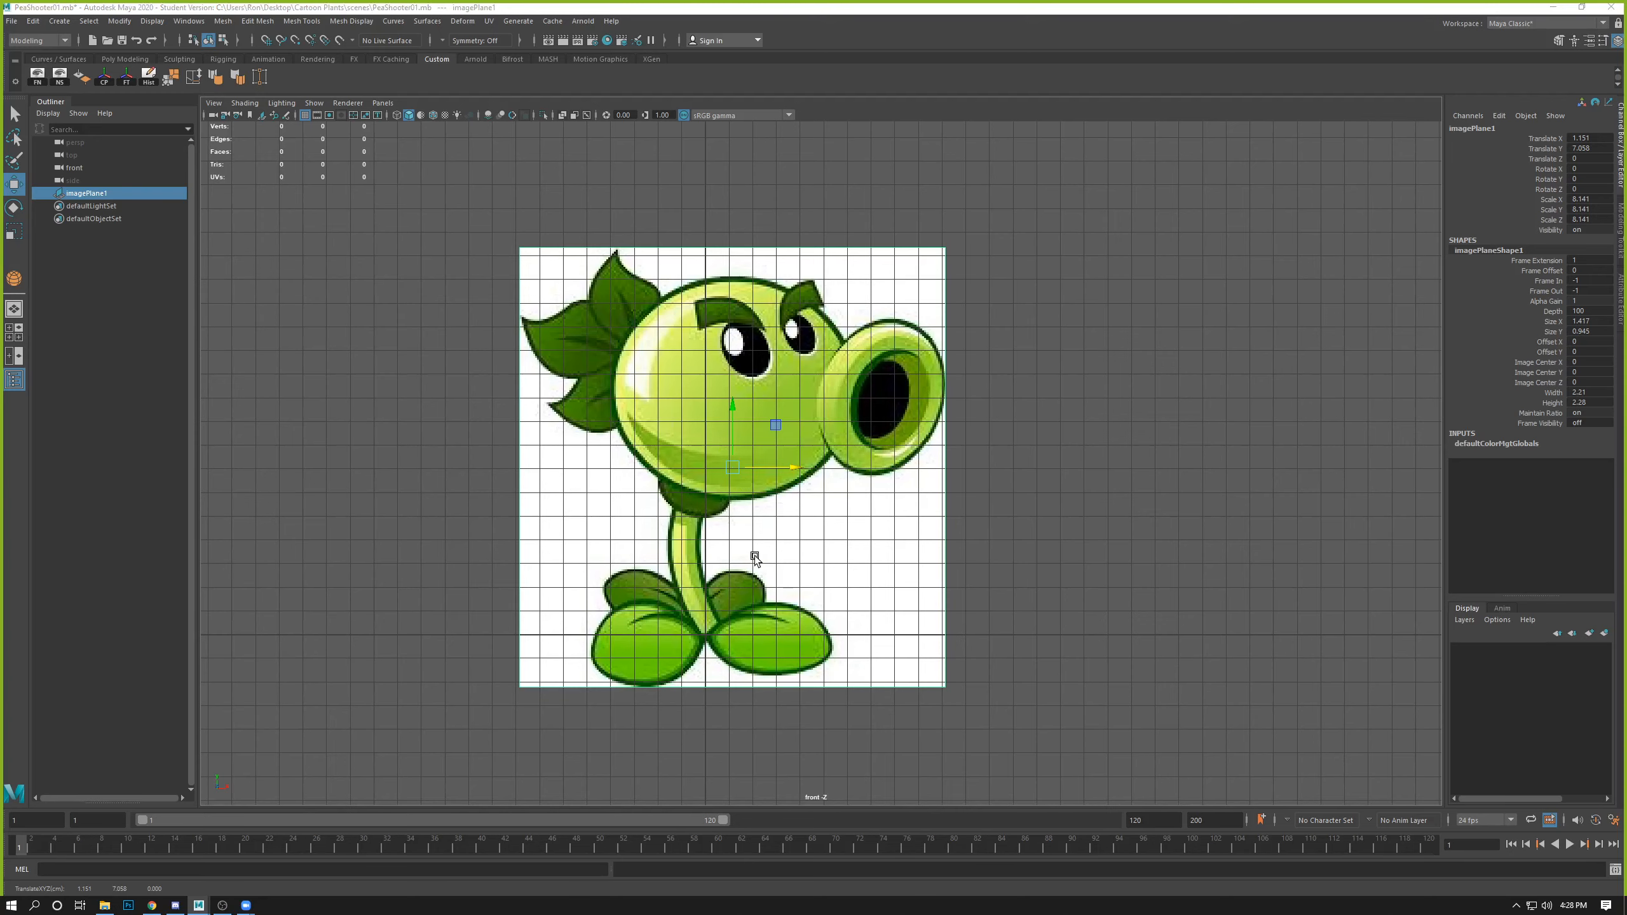
- Push the image plane back from the grid's centre to about -7.8 in Z and inspect it in the full perspective view
{"action": "key", "text": "space"}
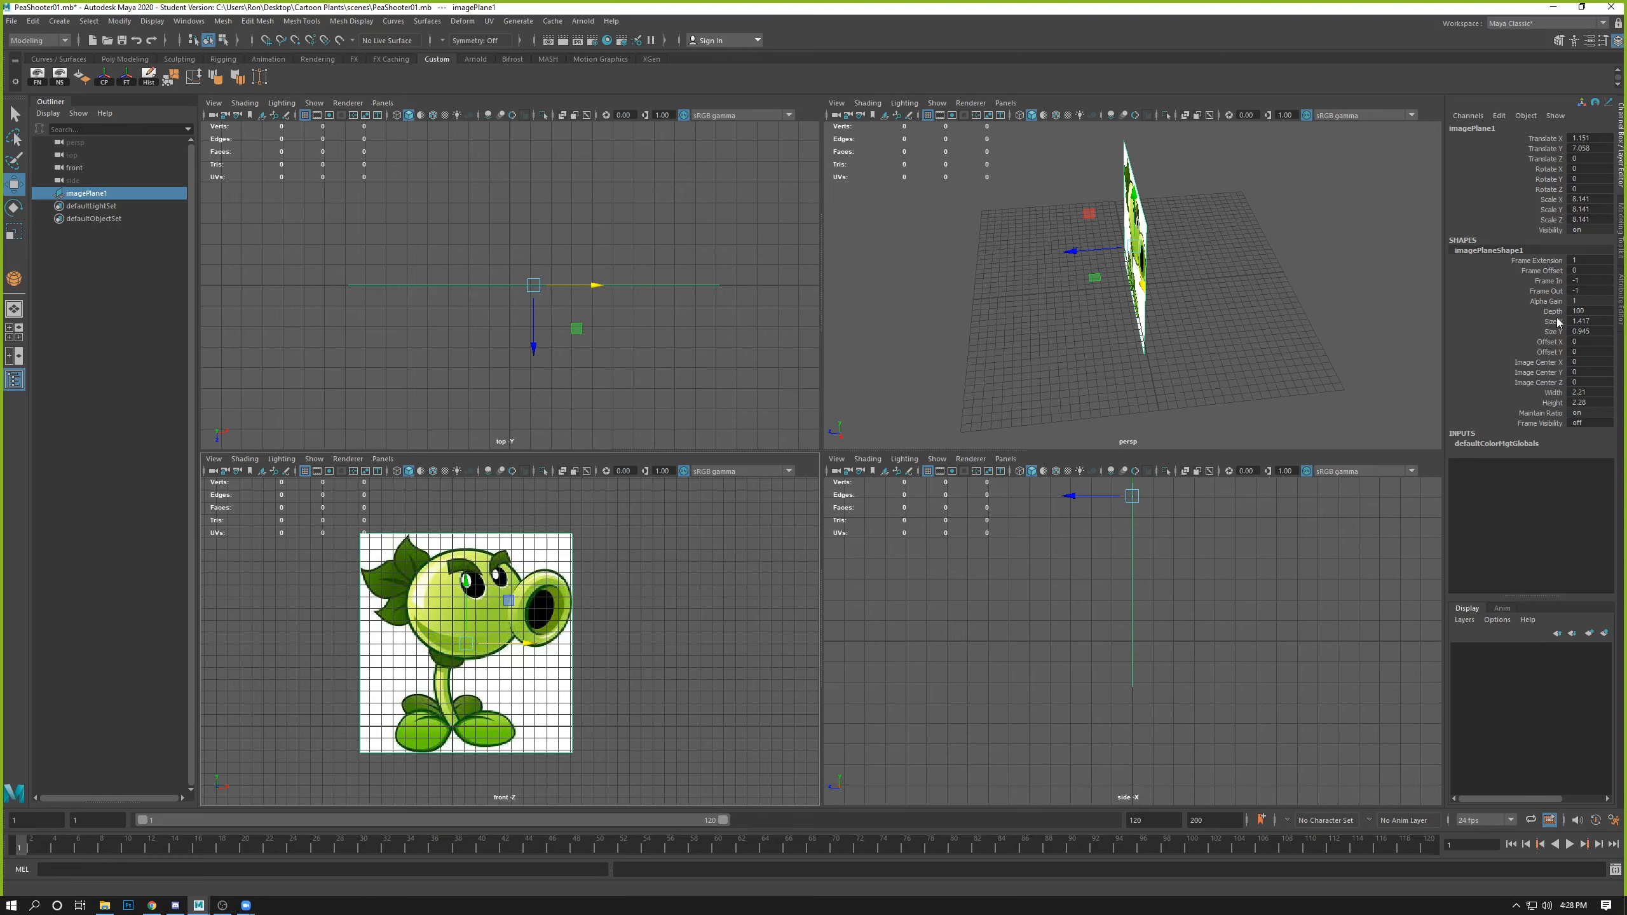
{"action": "left_click_drag", "start_coordinate": [618, 510], "coordinate": [488, 657]}
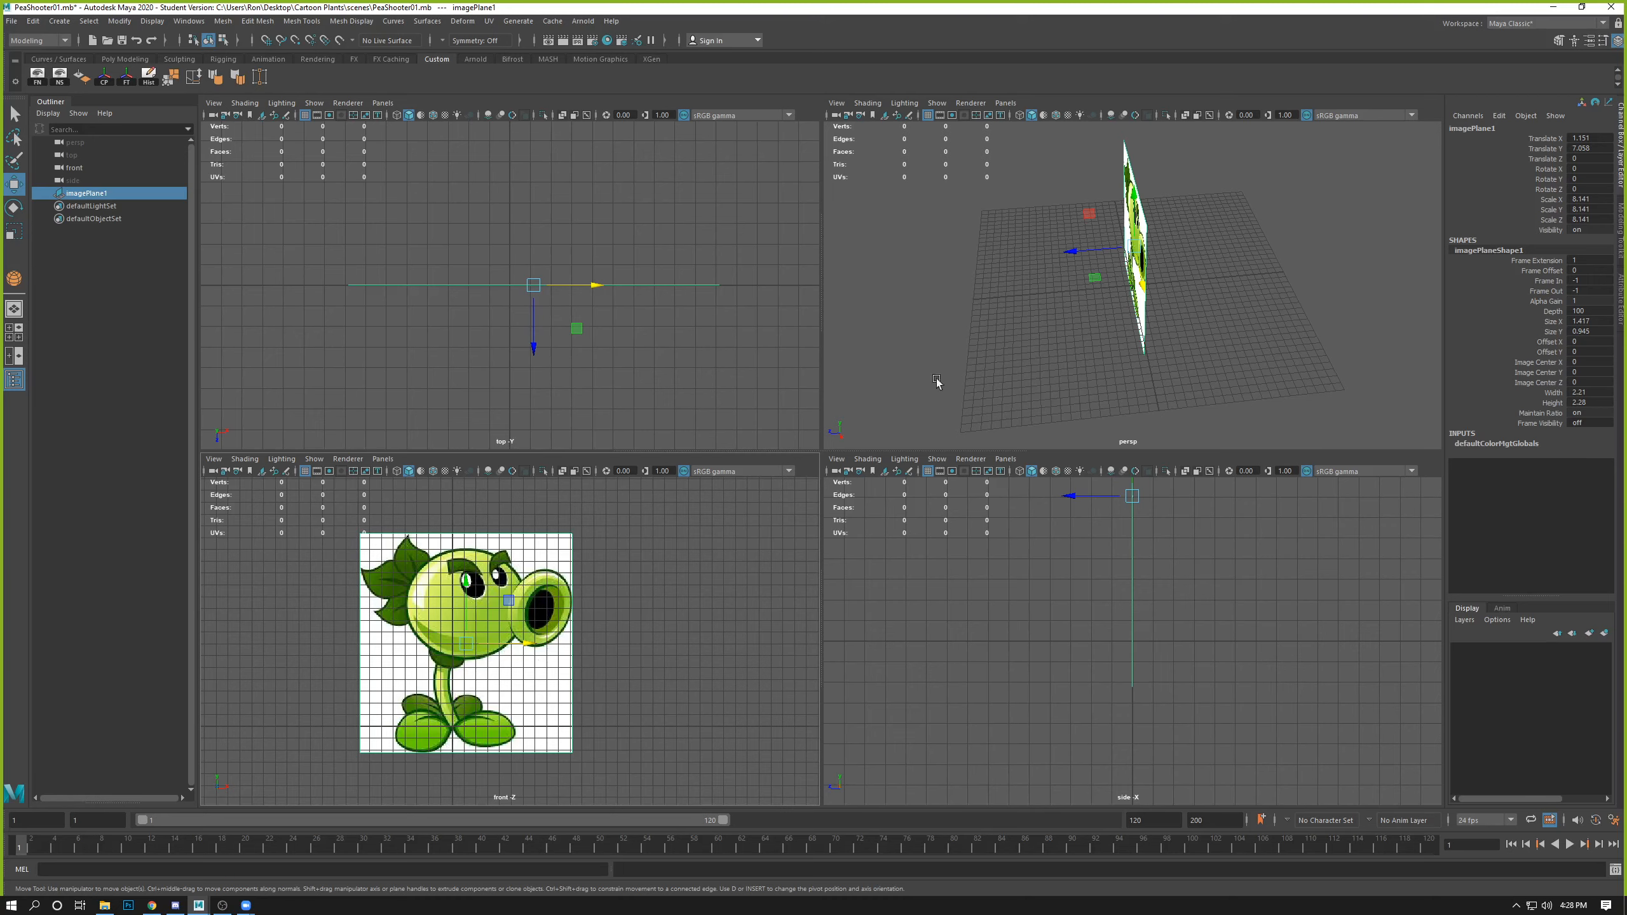
{"action": "left_click_drag", "start_coordinate": [1068, 264], "coordinate": [1394, 479]}
{"action": "key", "text": "space"}
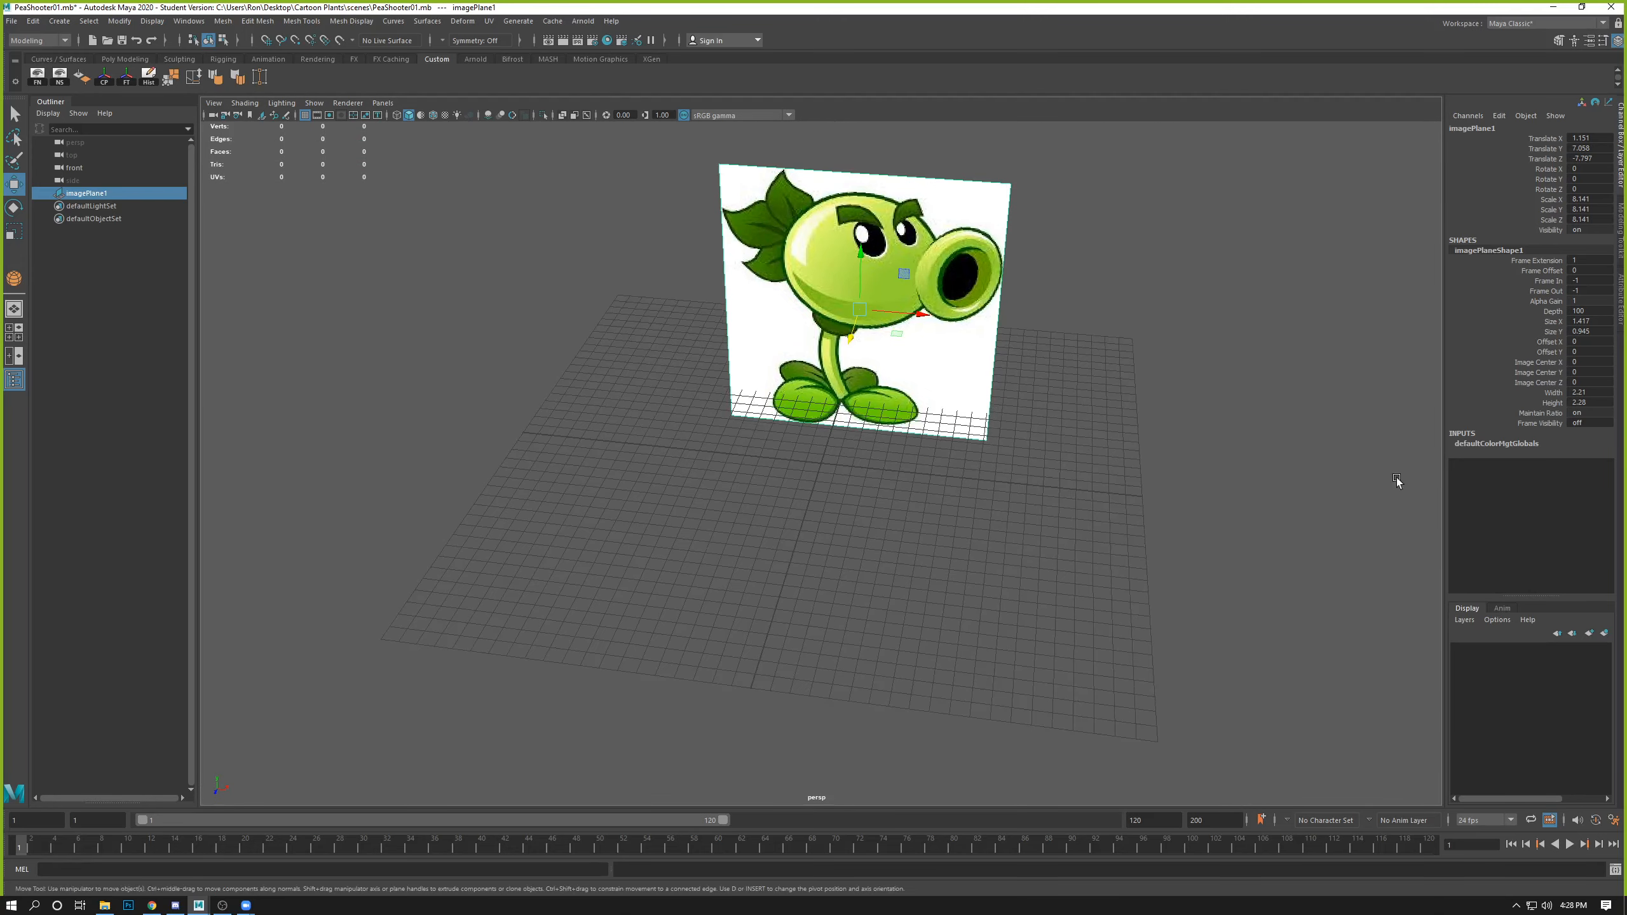
{"action": "left_click_drag", "start_coordinate": [1050, 204], "coordinate": [999, 322], "text": "alt"}
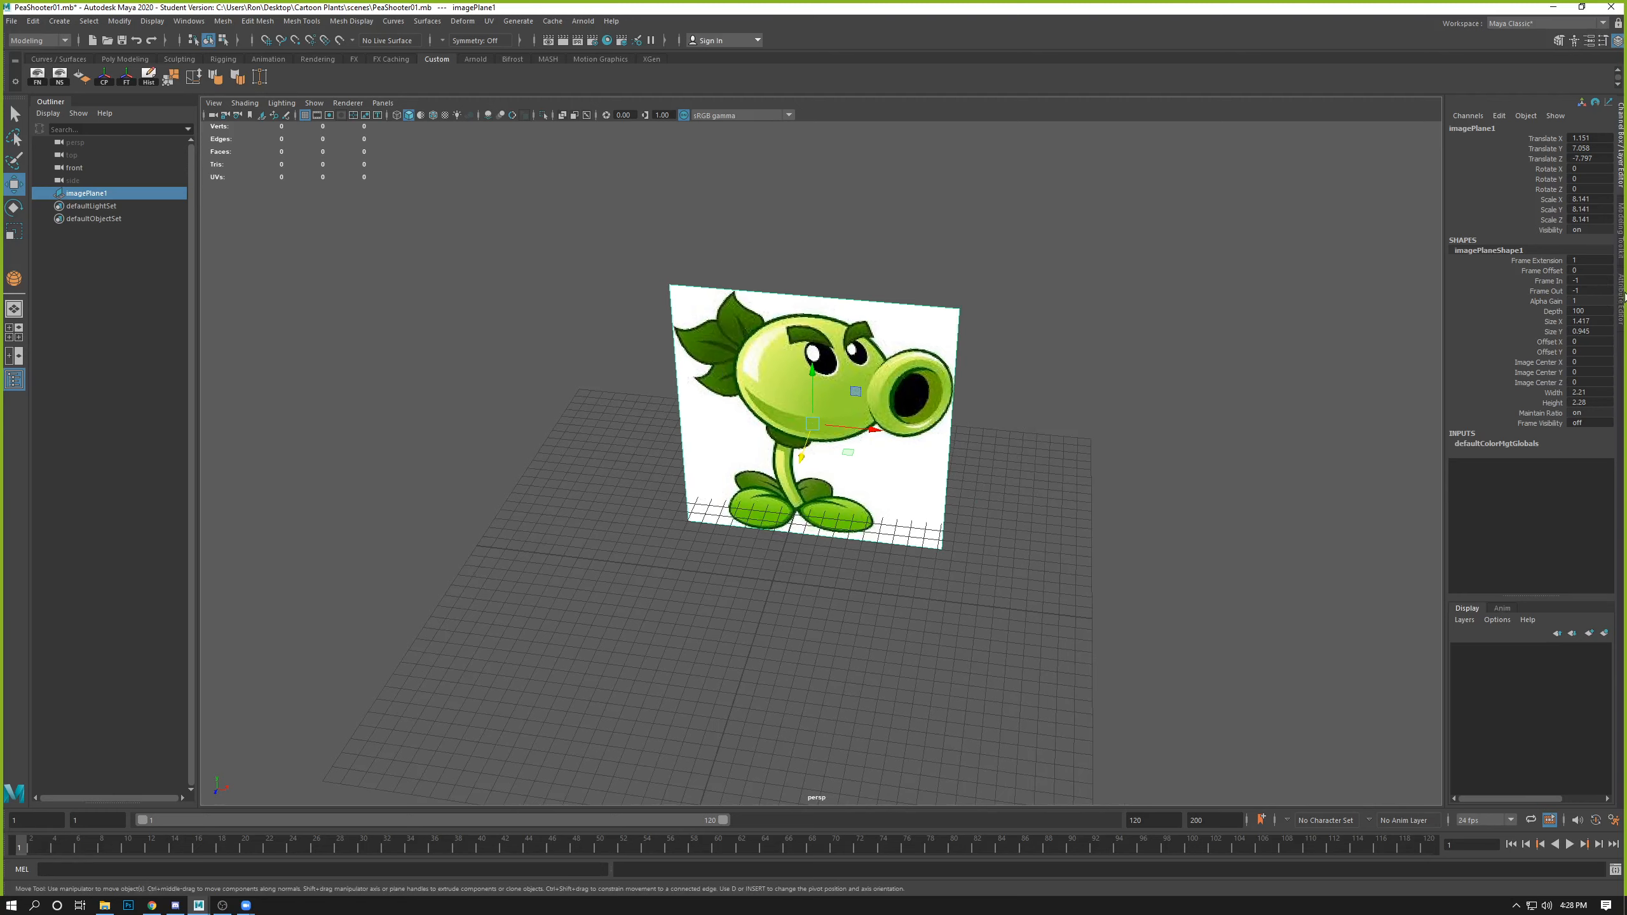
- Open the image plane's attributes and set its display to looking through the front camera only
{"action": "left_click", "coordinate": [1622, 294]}
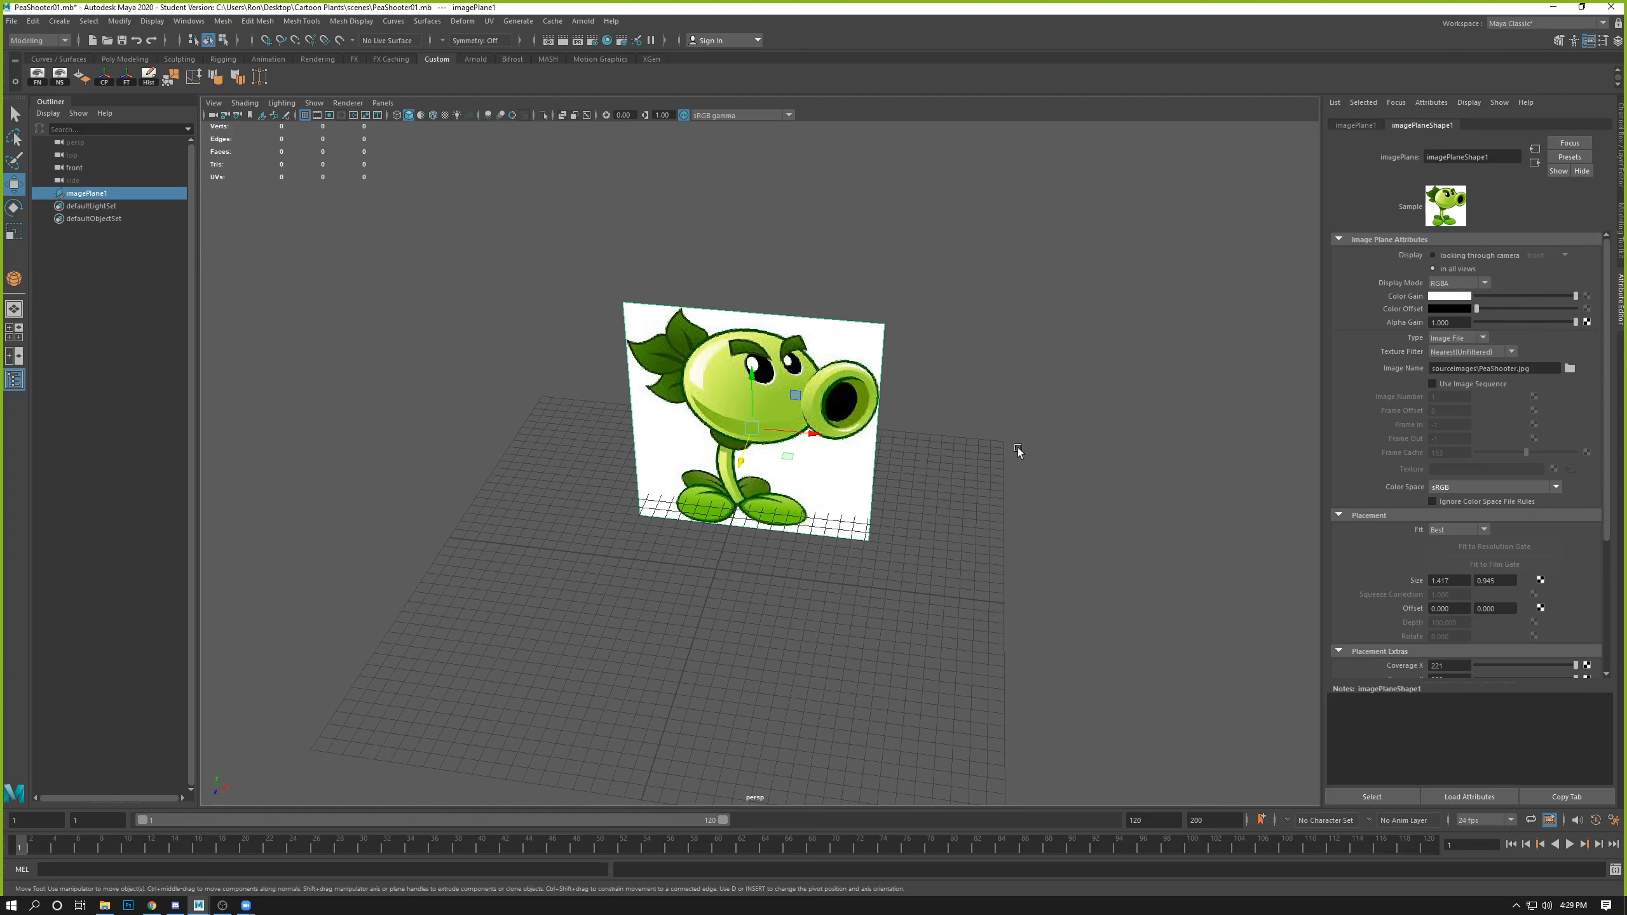
{"action": "key", "text": "space"}
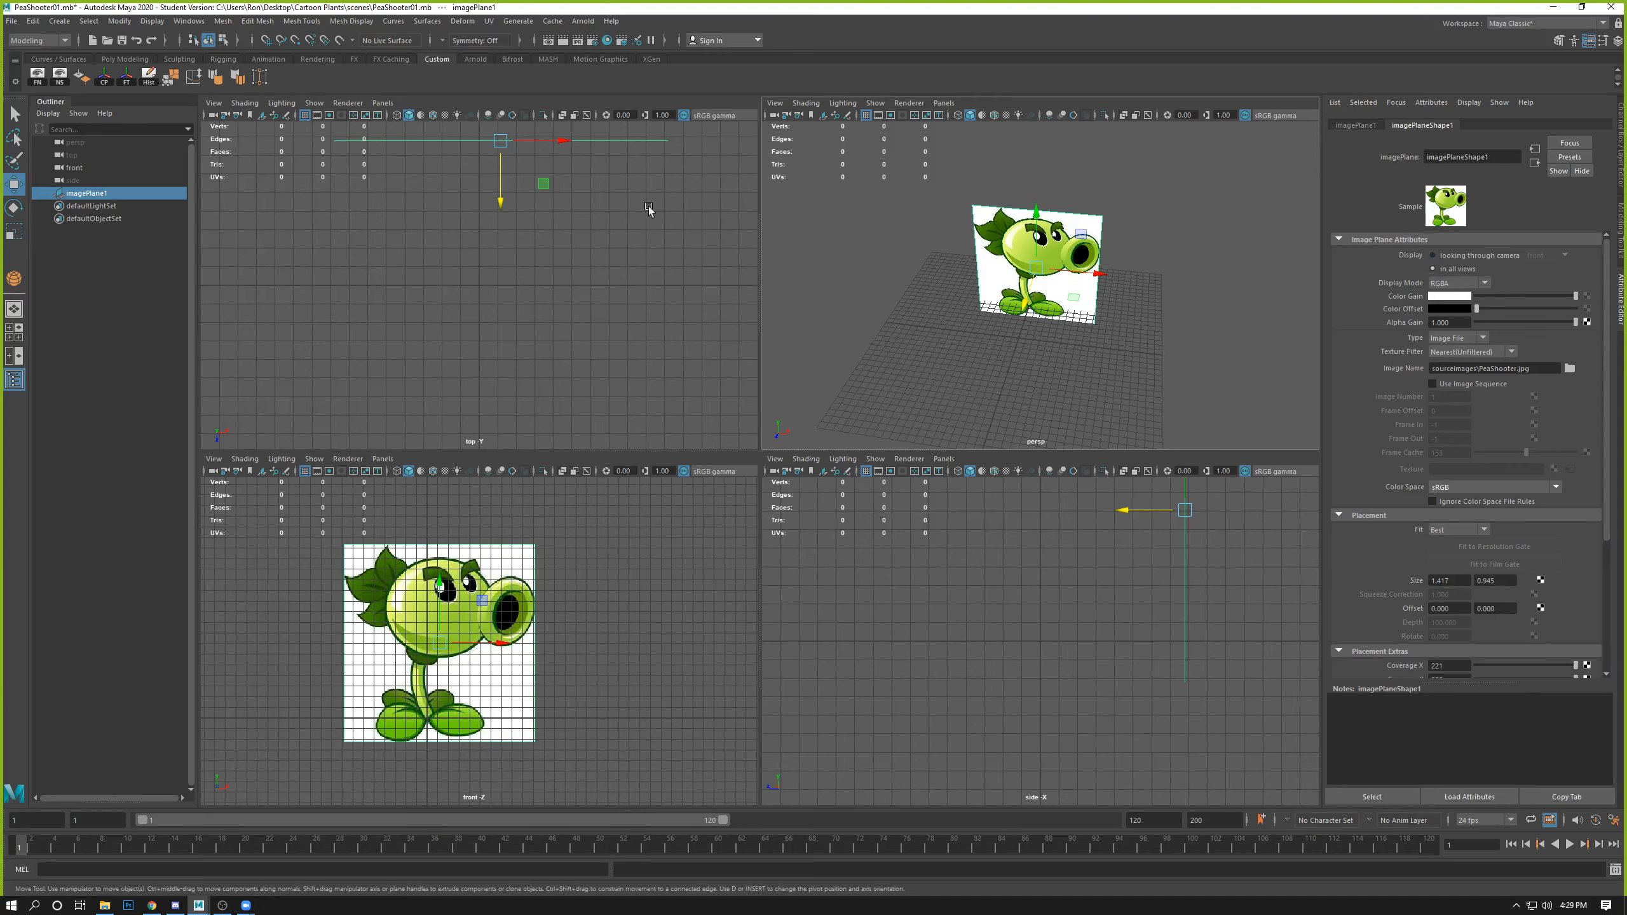
{"action": "middle_click_drag", "start_coordinate": [531, 215], "coordinate": [501, 310], "text": "alt"}
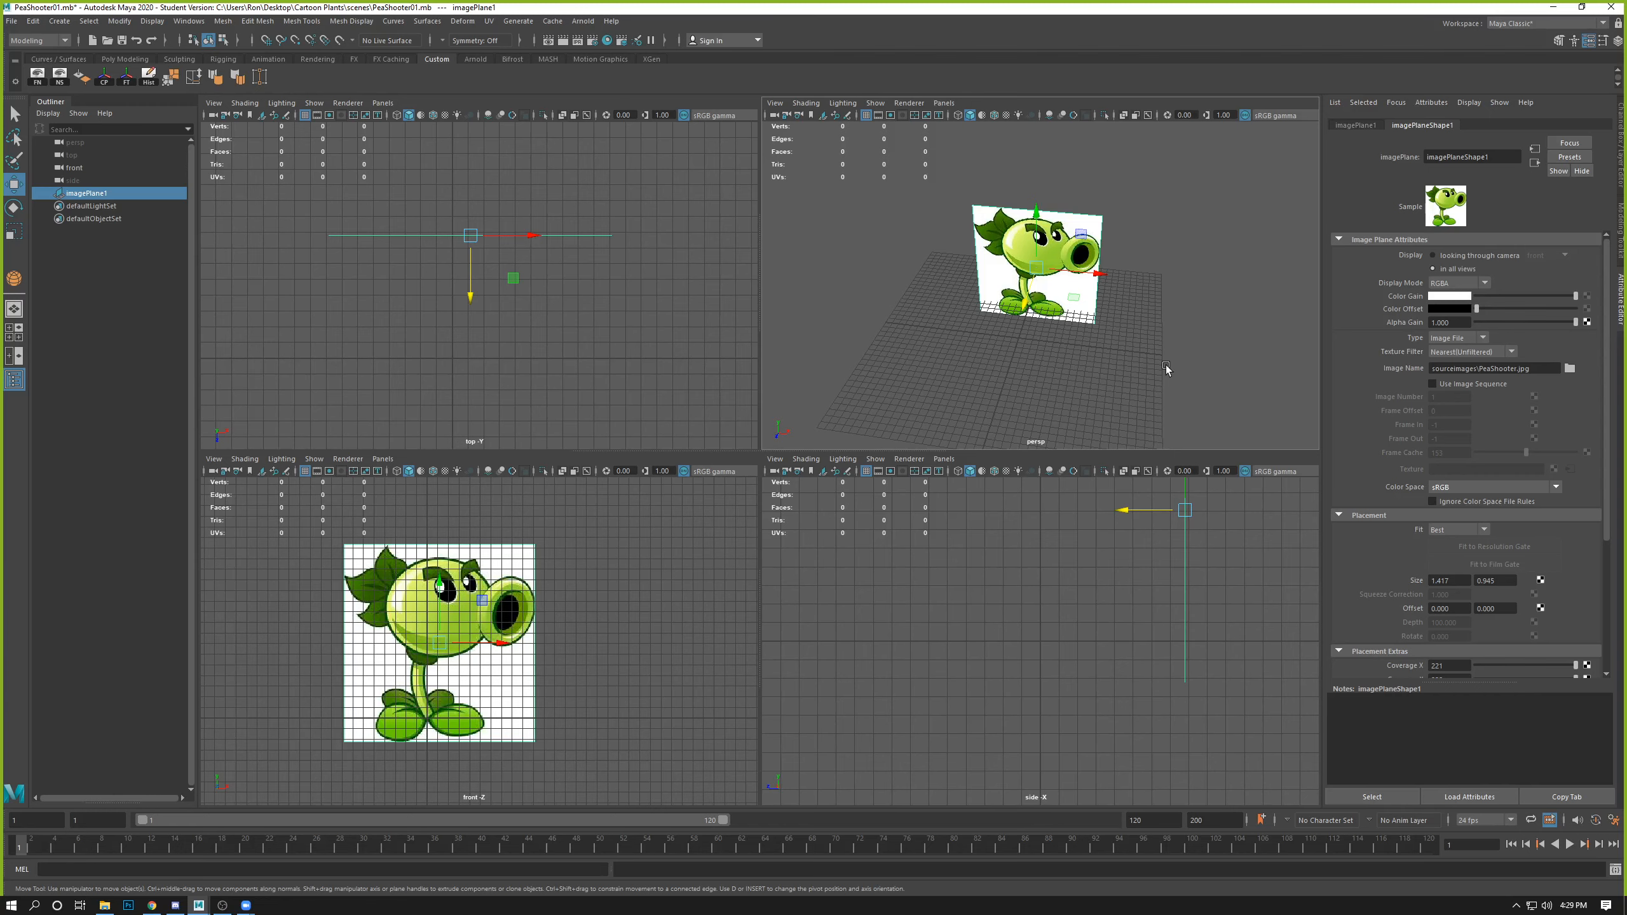
{"action": "left_click", "coordinate": [1458, 256]}
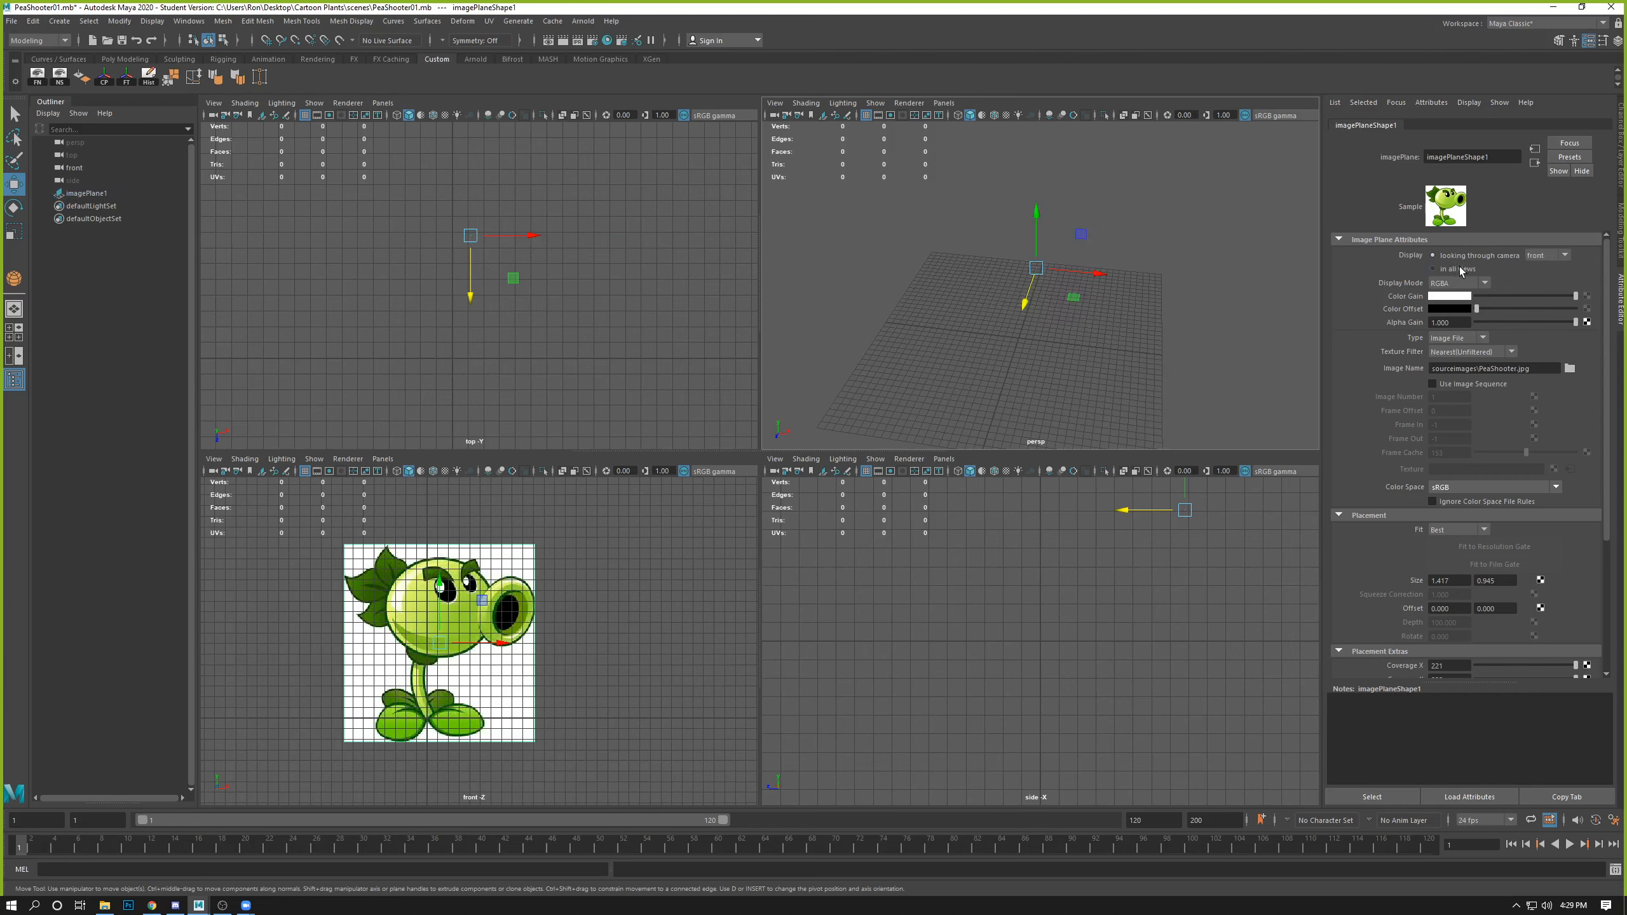
{"action": "left_click", "coordinate": [1461, 270]}
{"action": "left_click", "coordinate": [1472, 251]}
- Set the image plane's display mode to RGB and enlarge the front view
{"action": "left_click", "coordinate": [1446, 287]}
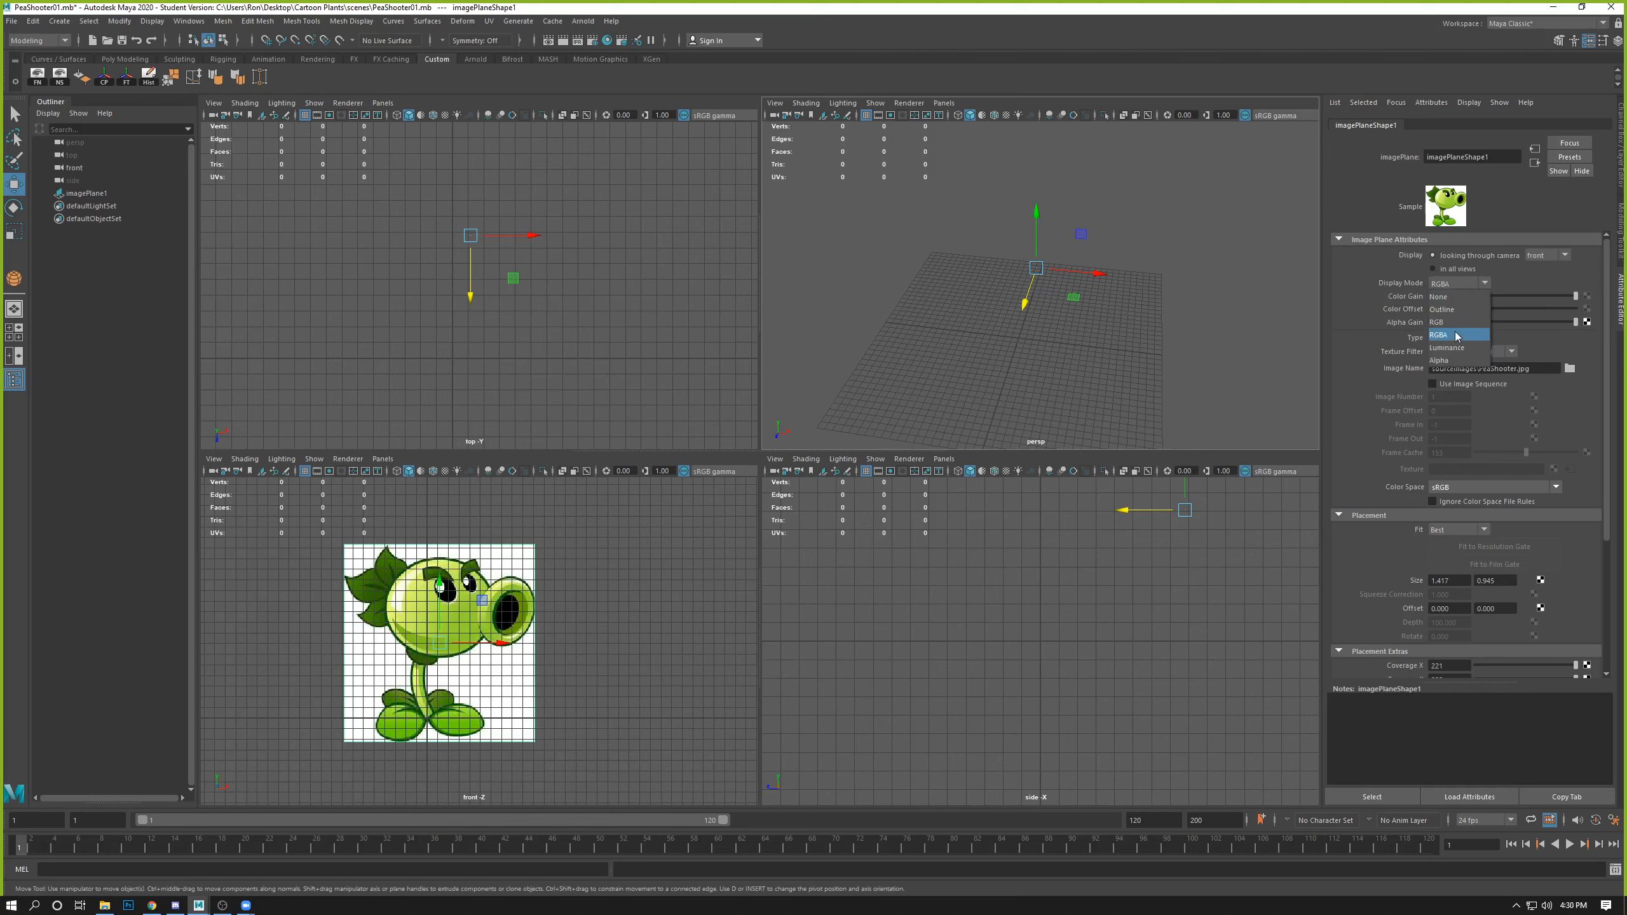
{"action": "left_click", "coordinate": [1456, 335]}
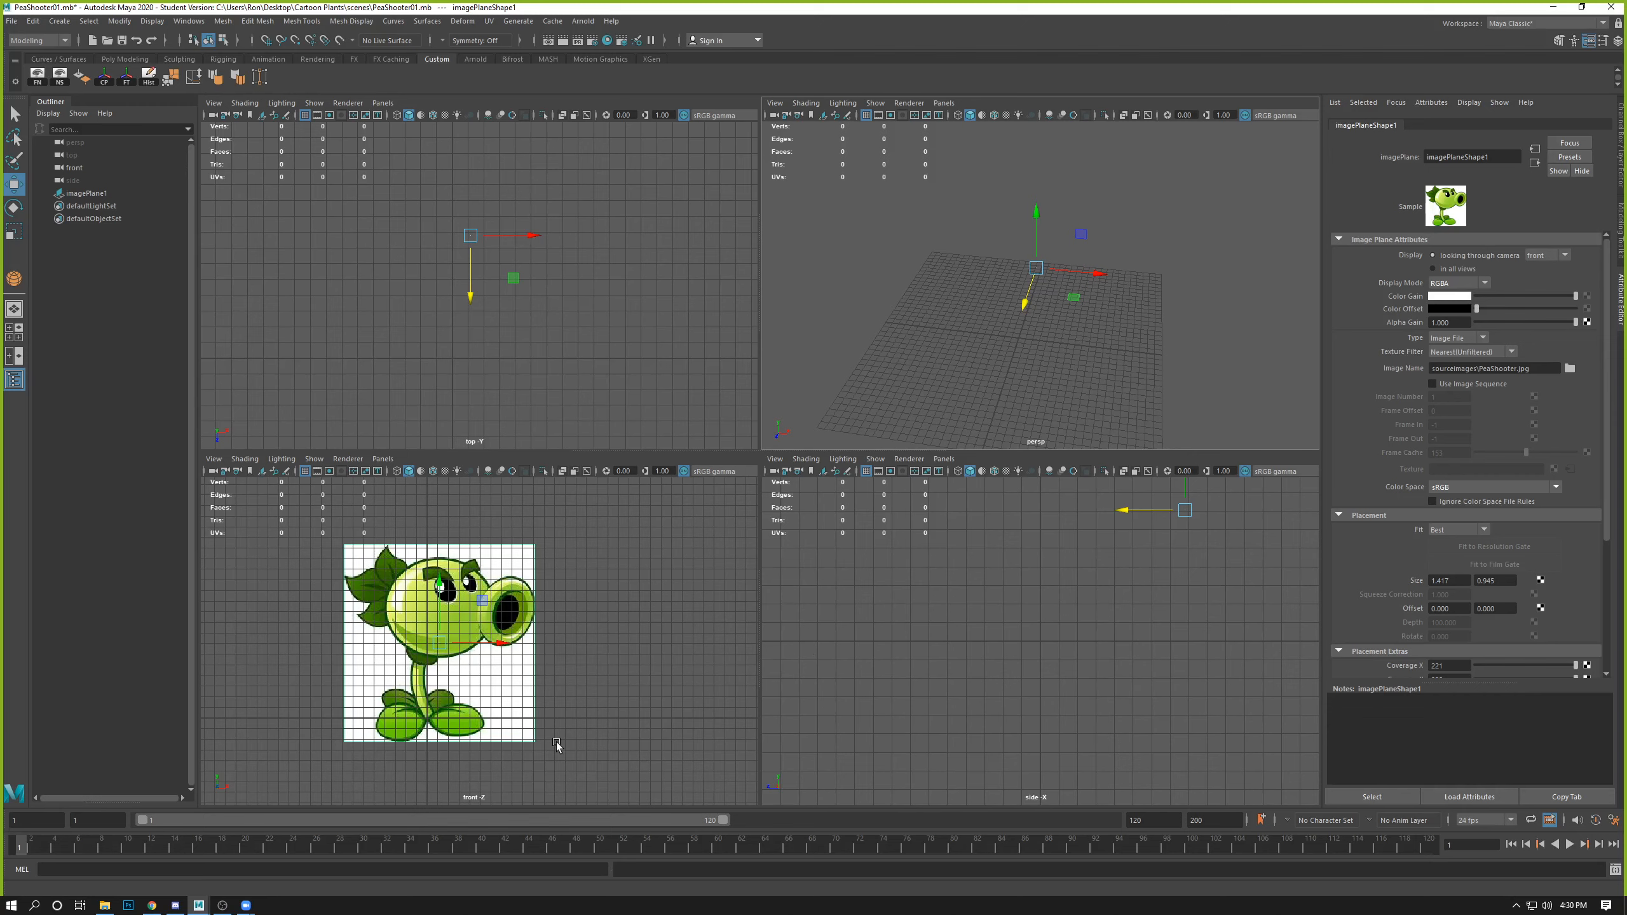
{"action": "left_click", "coordinate": [1446, 283]}
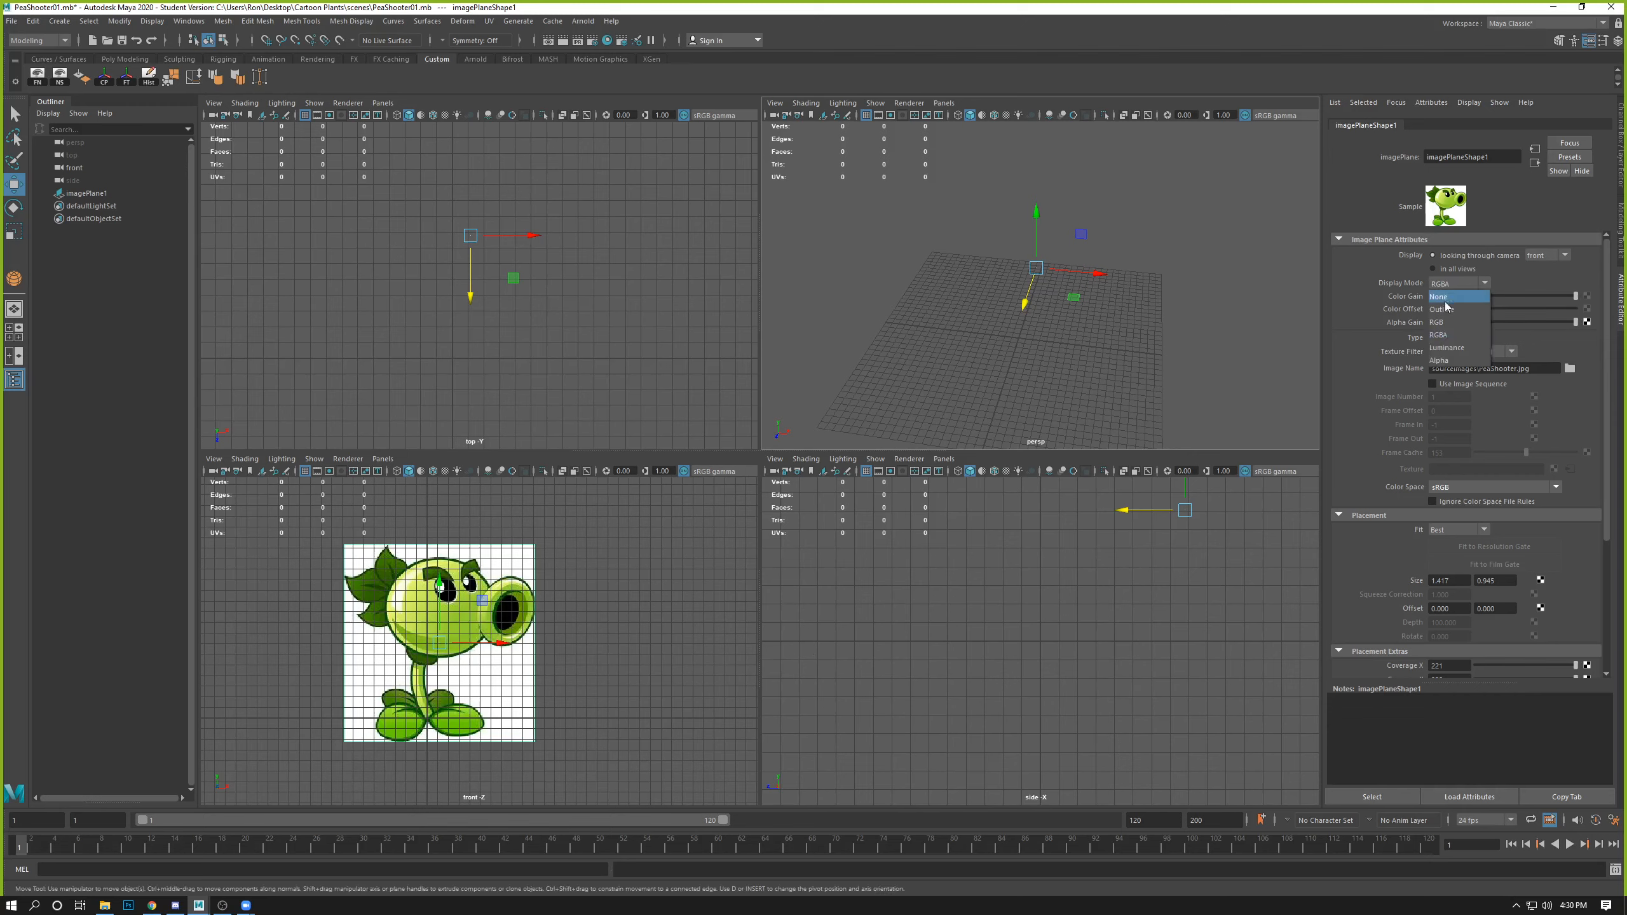
{"action": "left_click", "coordinate": [1450, 322]}
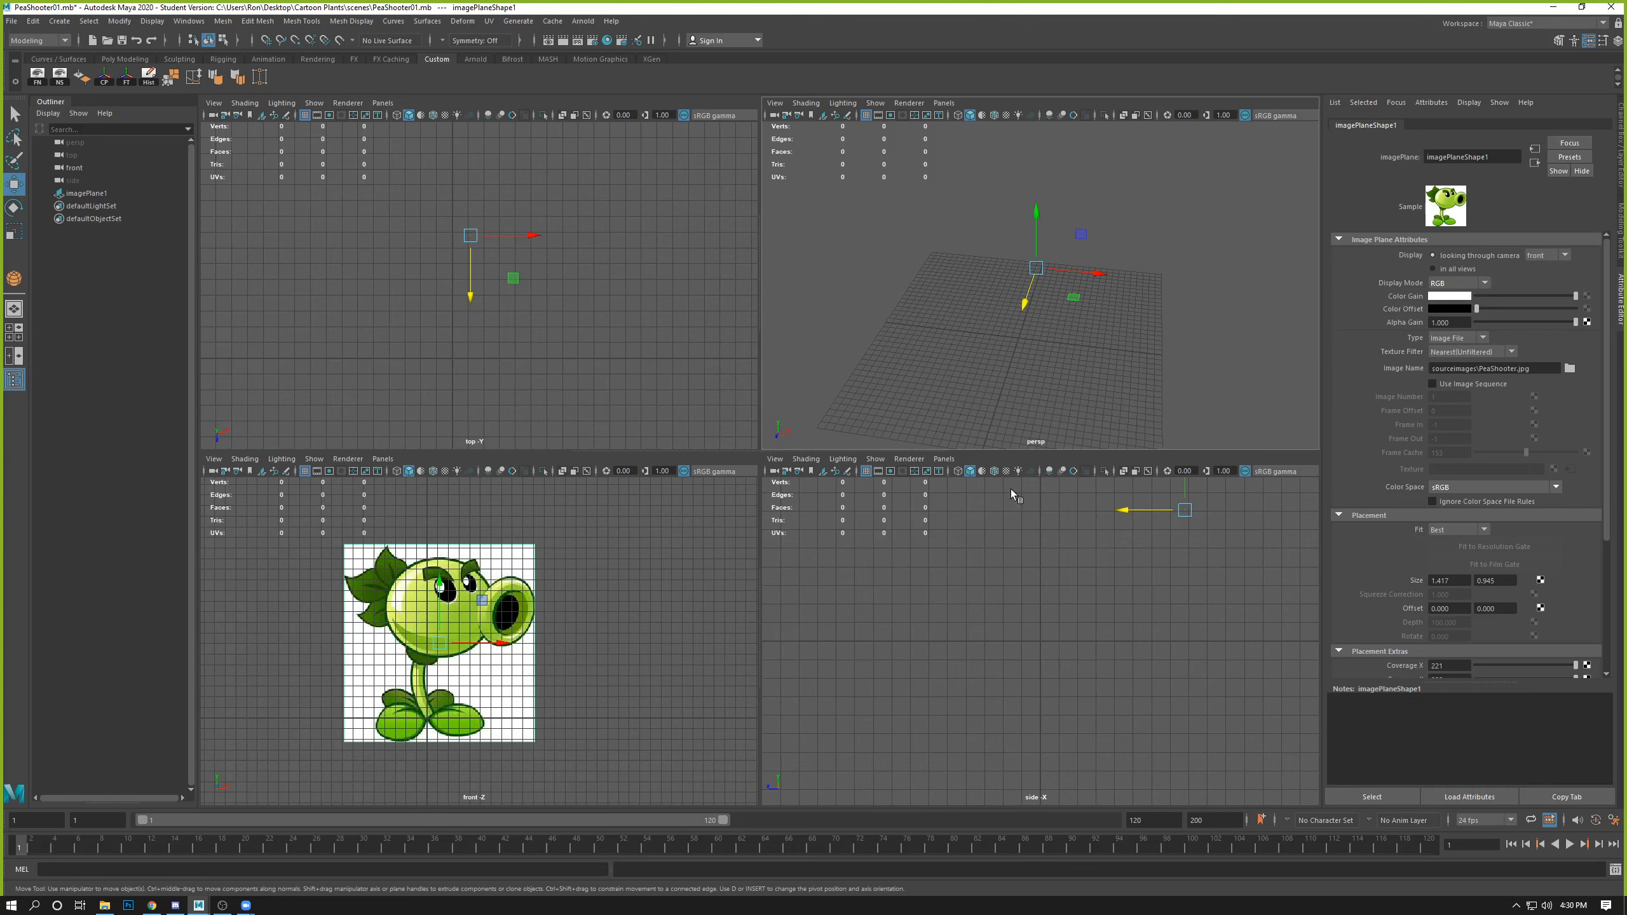
{"action": "scroll", "coordinate": [616, 638], "scroll_direction": "up", "scroll_amount": 2}
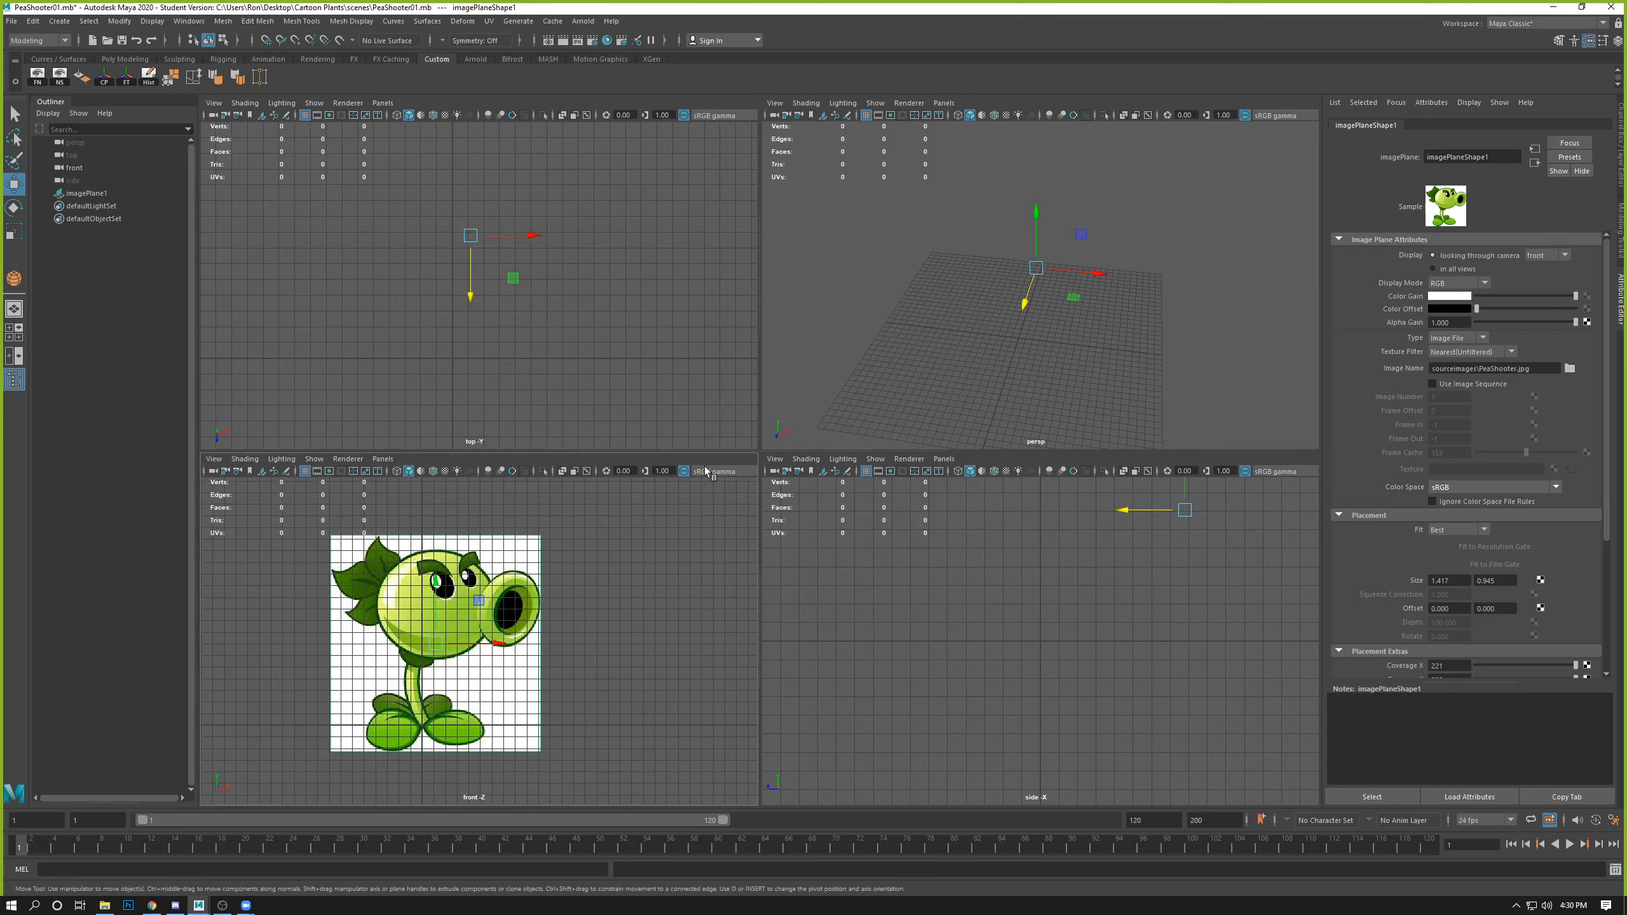
{"action": "key", "text": "space"}
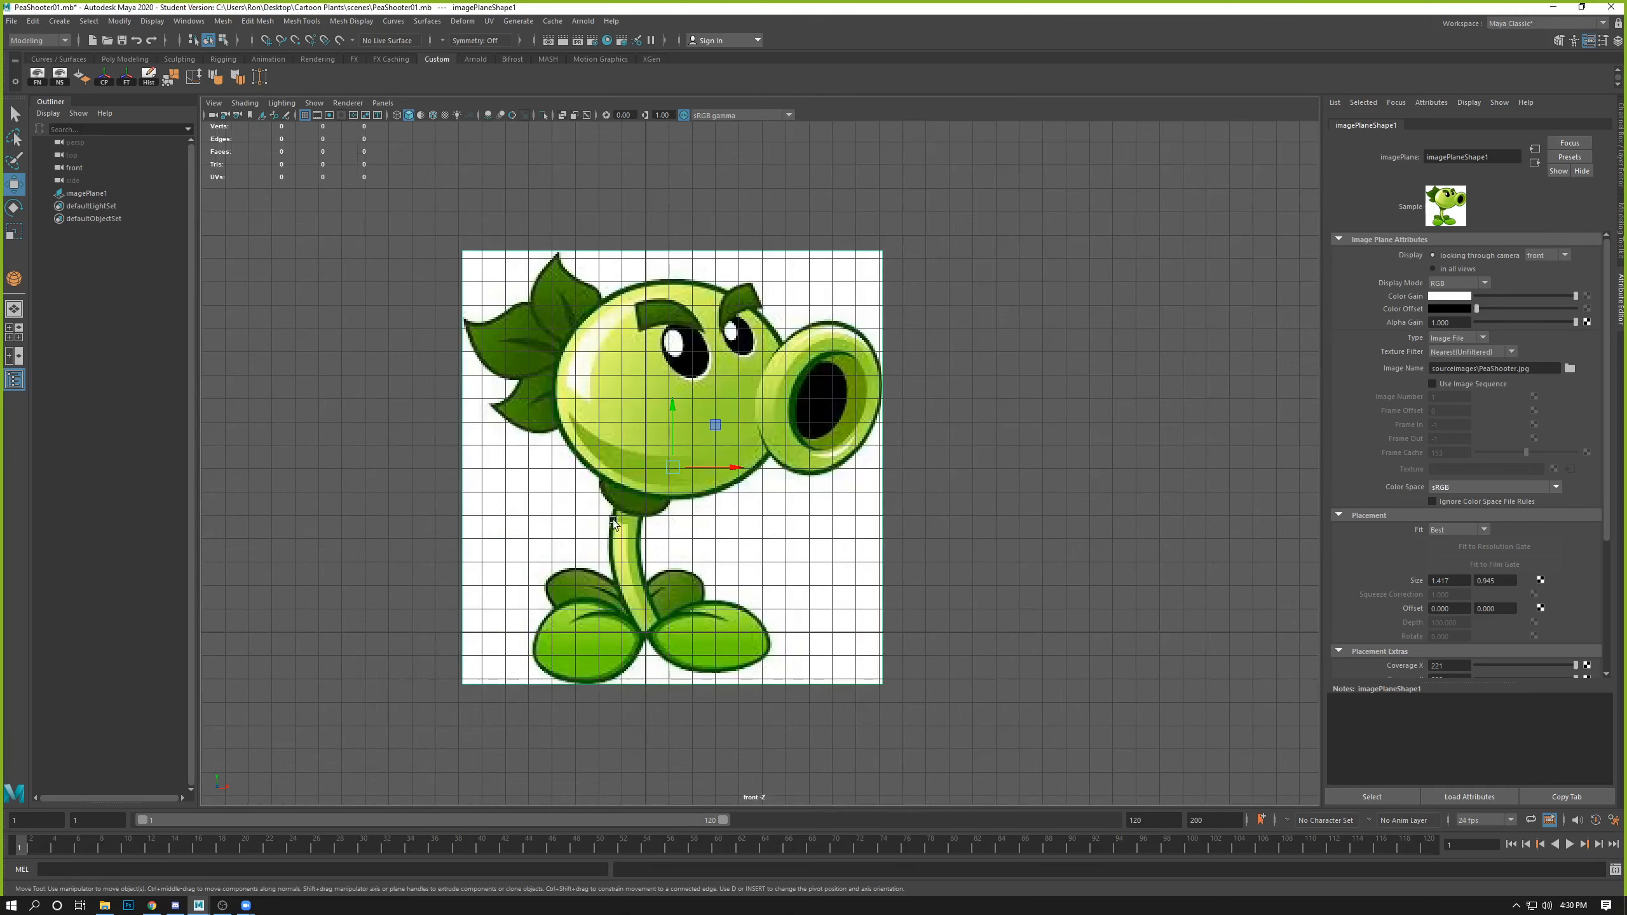
- Dim the image plane by lowering its color gain to a mid grey and slightly raising its color offset
{"action": "scroll", "coordinate": [829, 460], "scroll_direction": "up", "scroll_amount": 3}
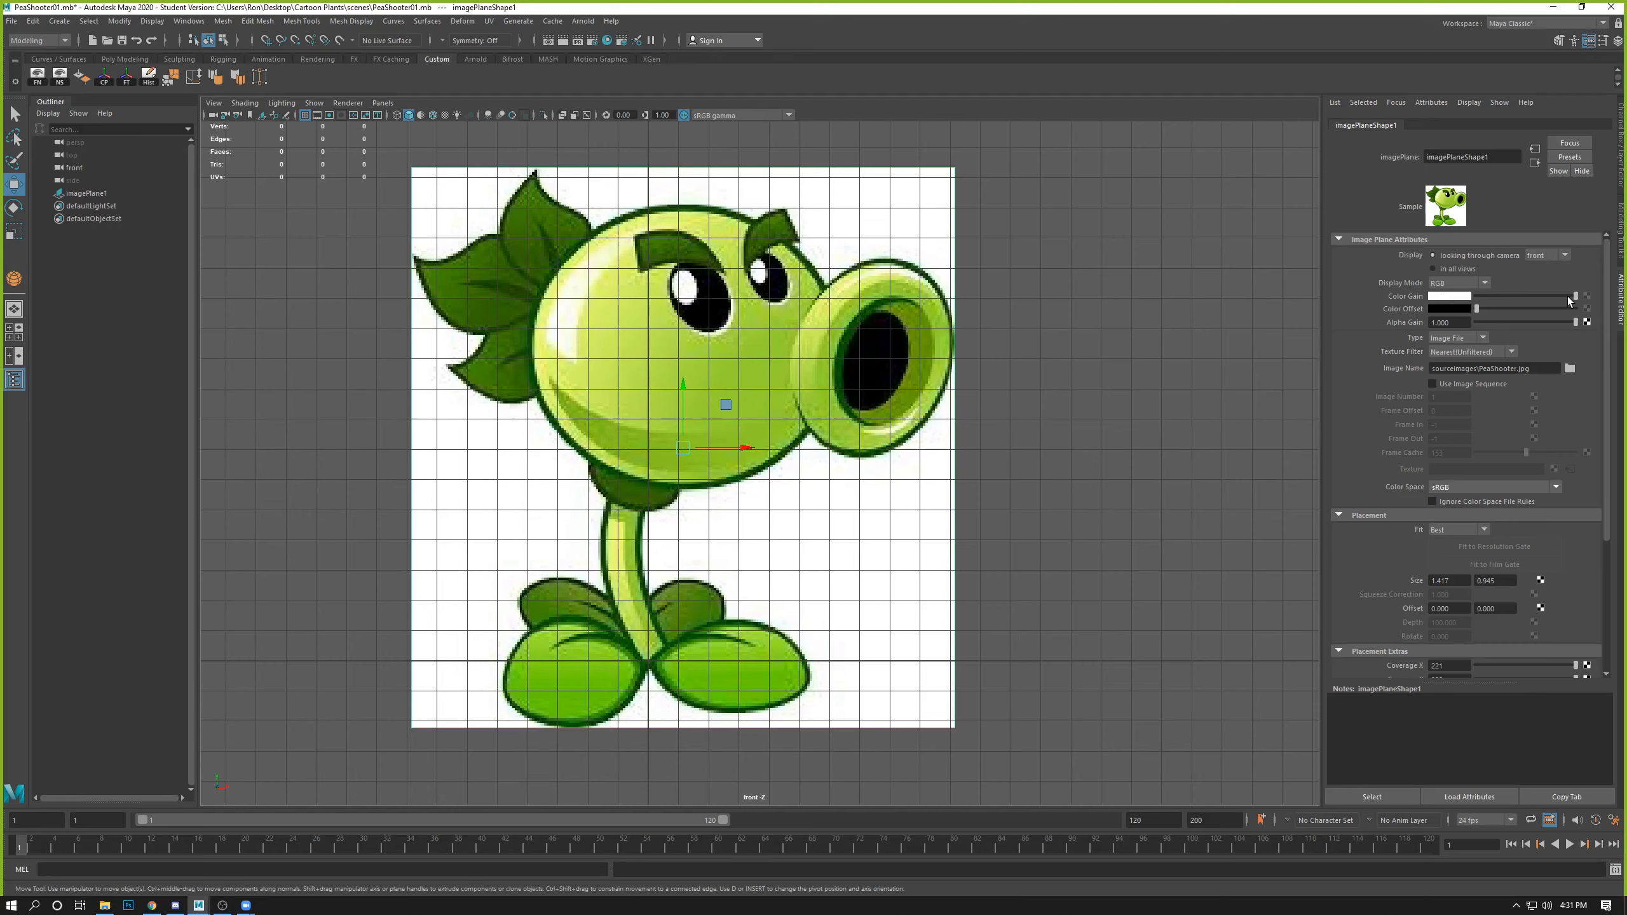
{"action": "left_click_drag", "start_coordinate": [1567, 296], "coordinate": [1517, 306]}
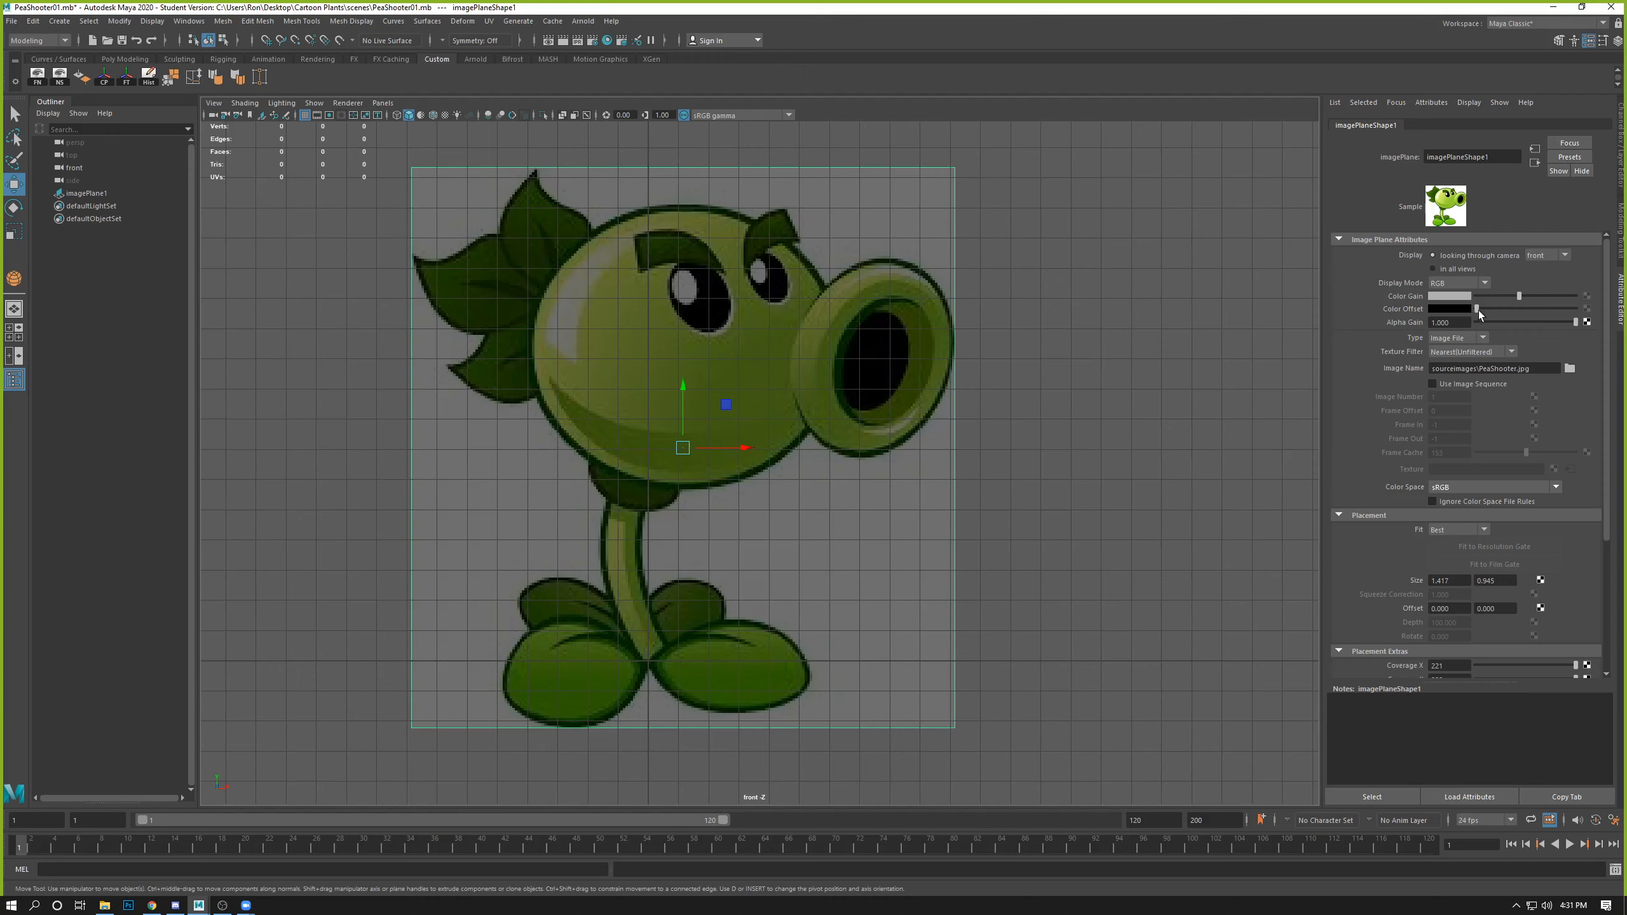
{"action": "left_click_drag", "start_coordinate": [1476, 308], "coordinate": [1510, 298]}
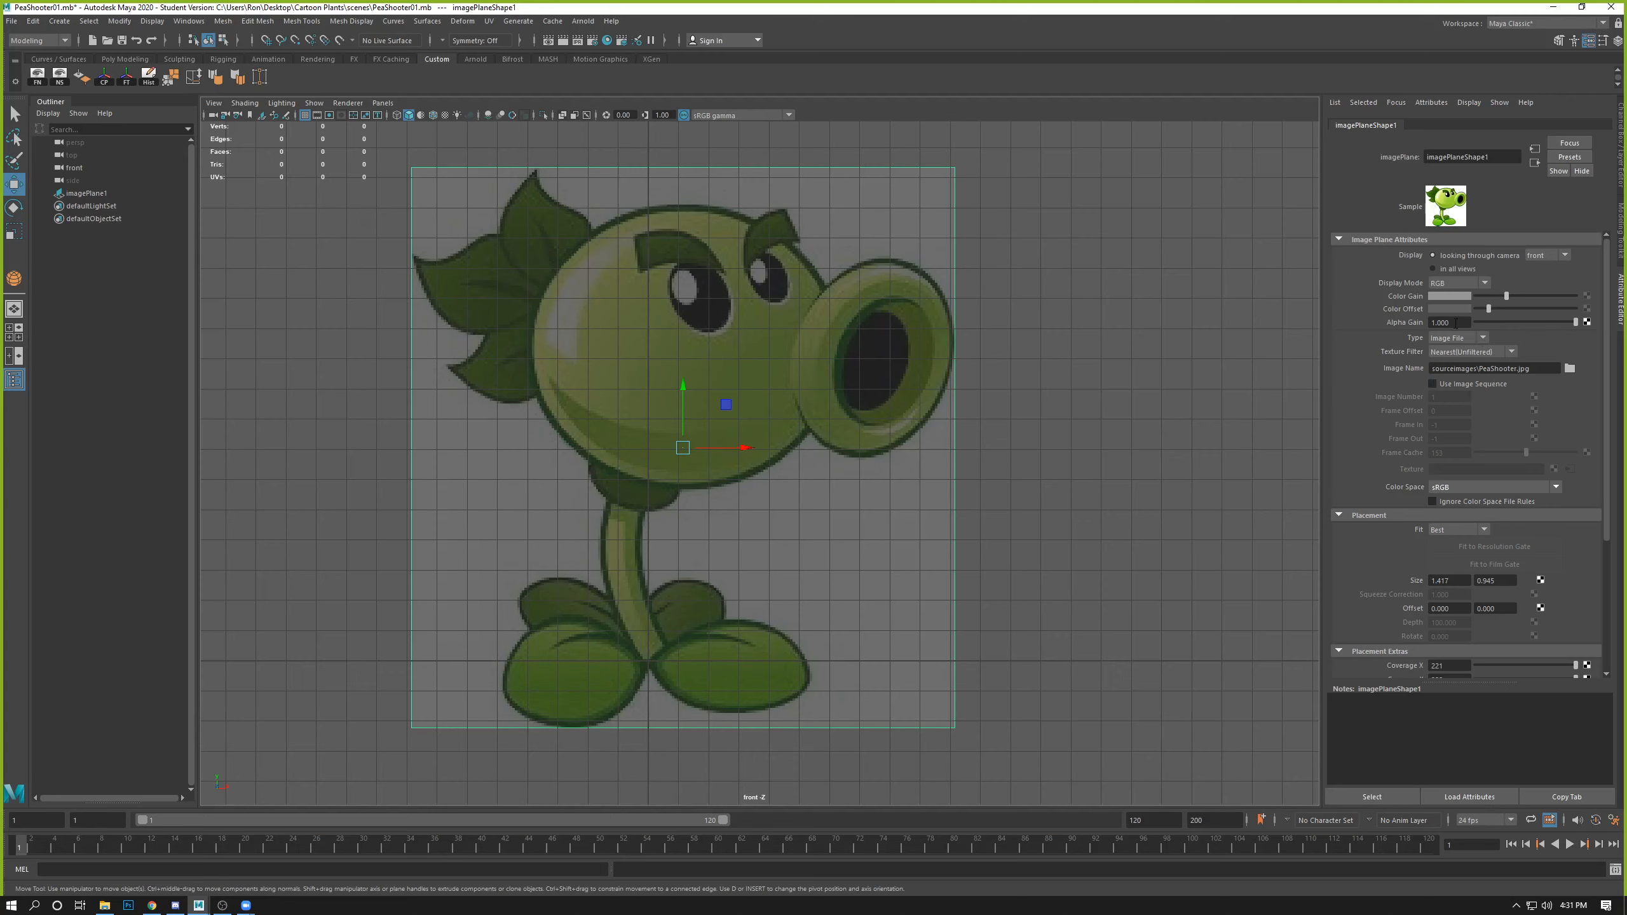
- Set the image plane's alpha gain to 0.5 and deselect the plane
{"action": "left_click", "coordinate": [1464, 322]}
{"action": "left_click_drag", "start_coordinate": [1449, 323], "coordinate": [1409, 326]}
{"action": "type", "text": ".5"}
{"action": "key", "text": "Return"}
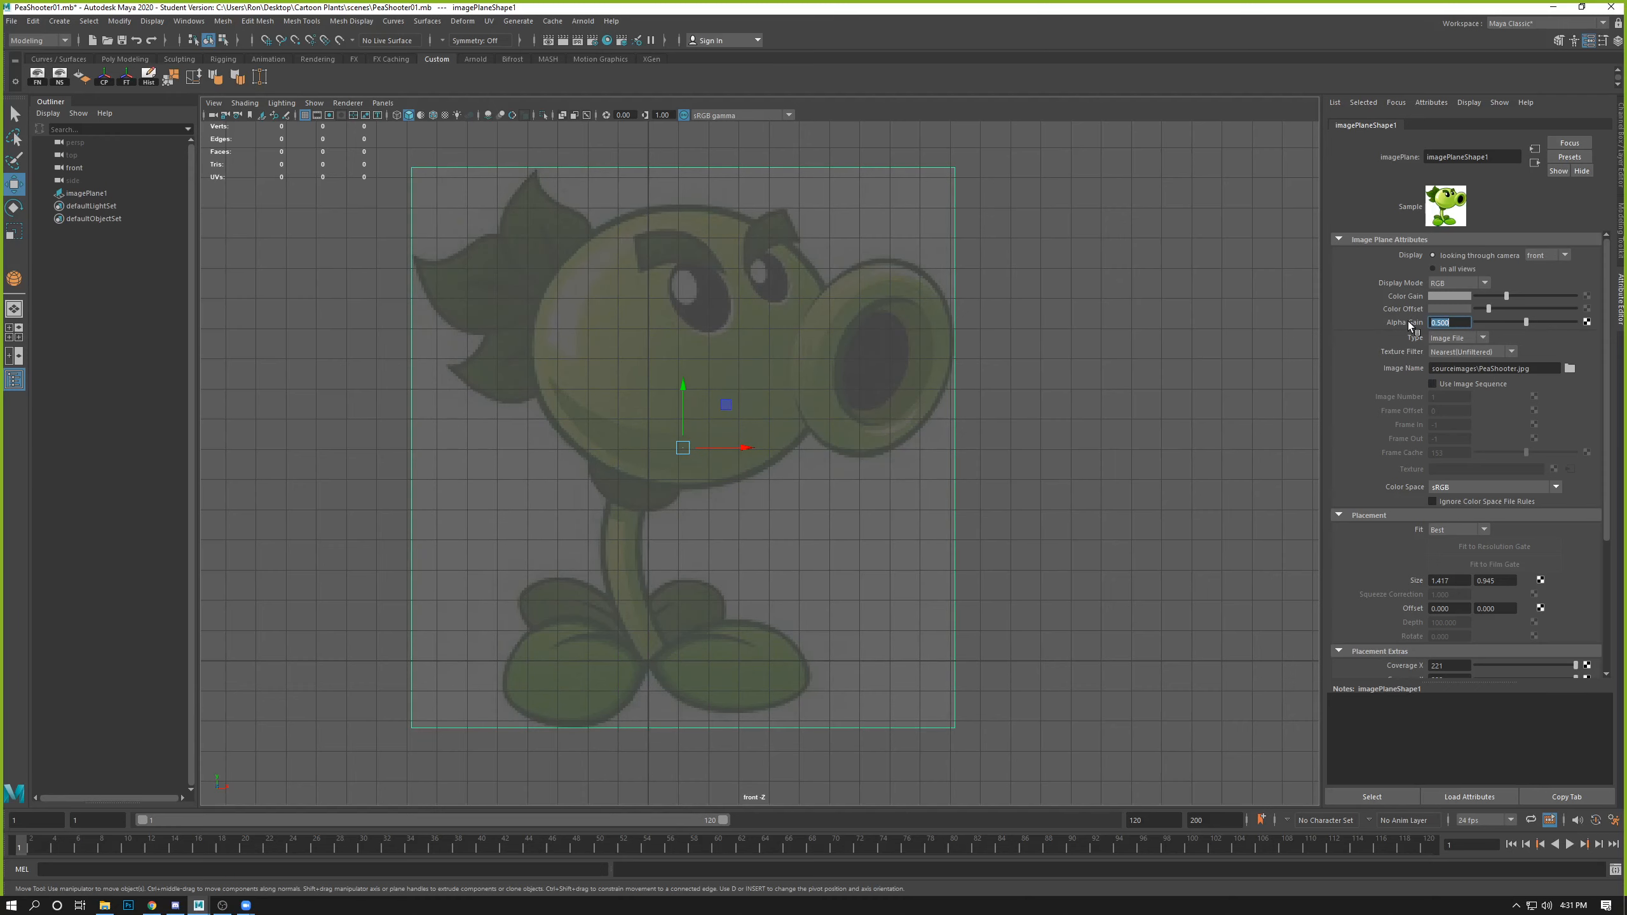
{"action": "left_click", "coordinate": [1541, 322]}
{"action": "left_click_drag", "start_coordinate": [1536, 322], "coordinate": [1548, 323]}
{"action": "double_click", "coordinate": [1464, 324]}
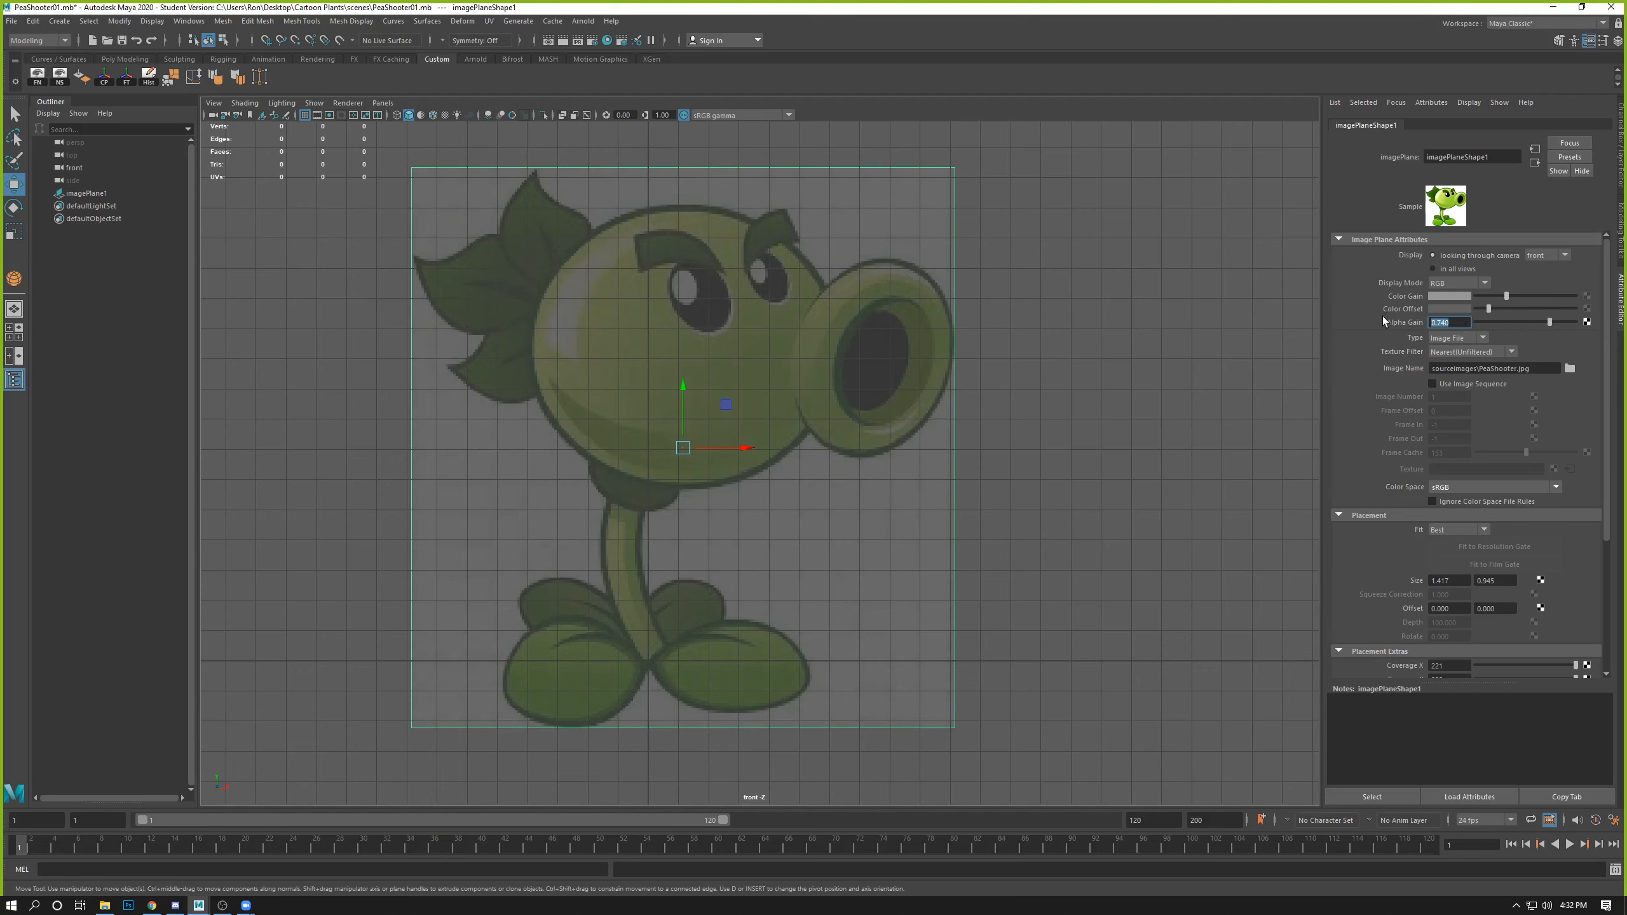
{"action": "type", "text": ".5"}
{"action": "key", "text": "Return"}
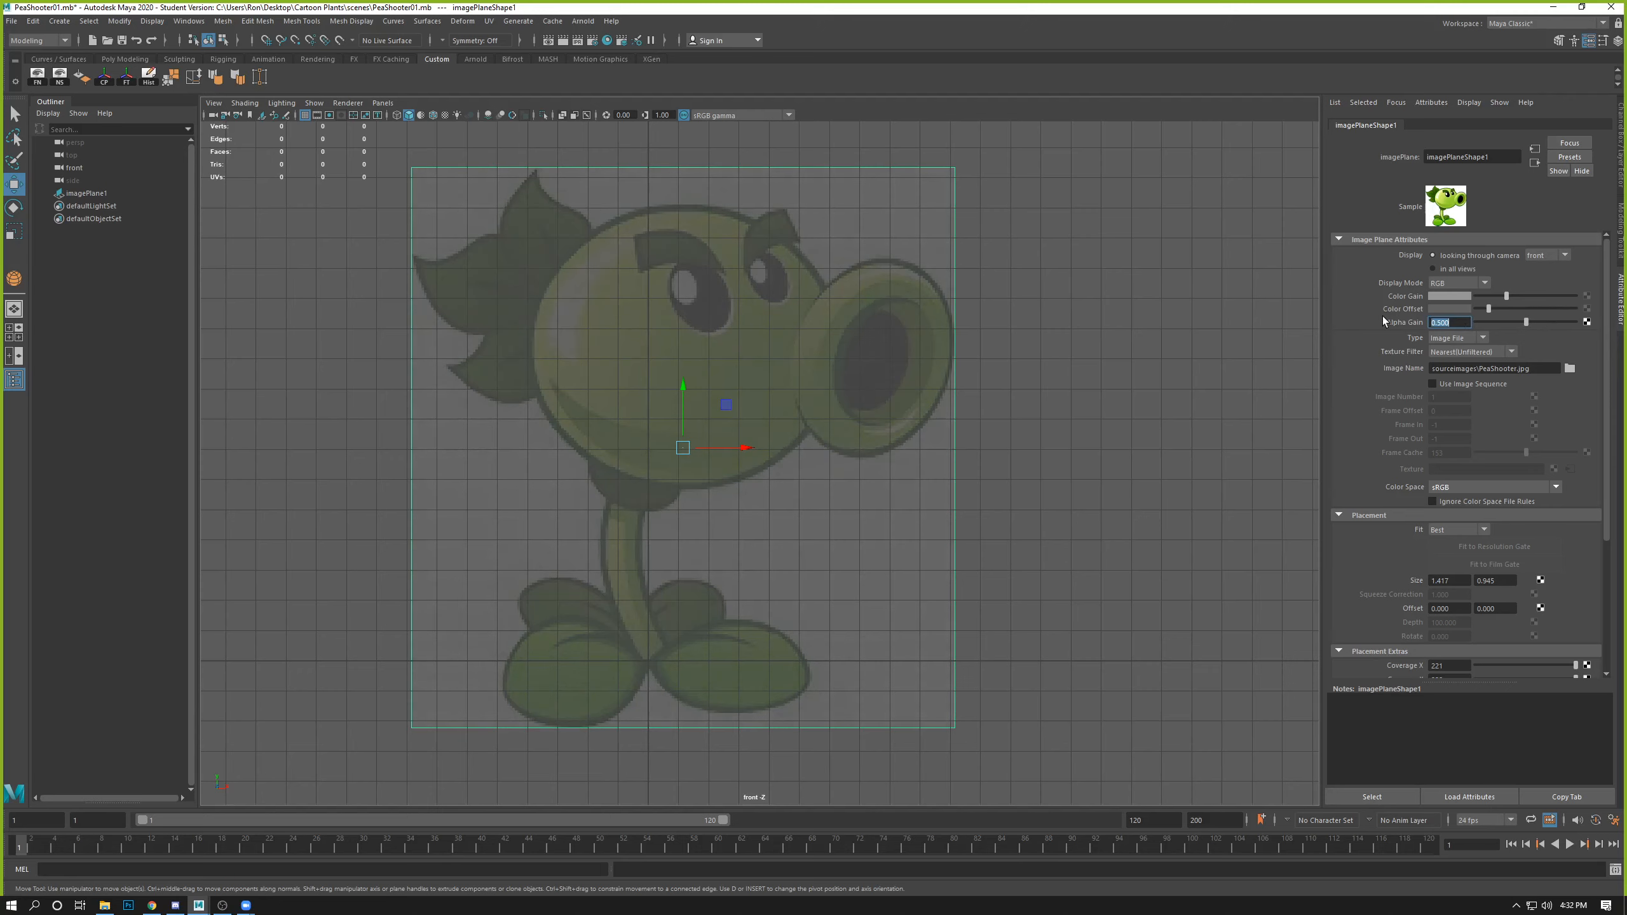
{"action": "left_click", "coordinate": [1006, 434]}
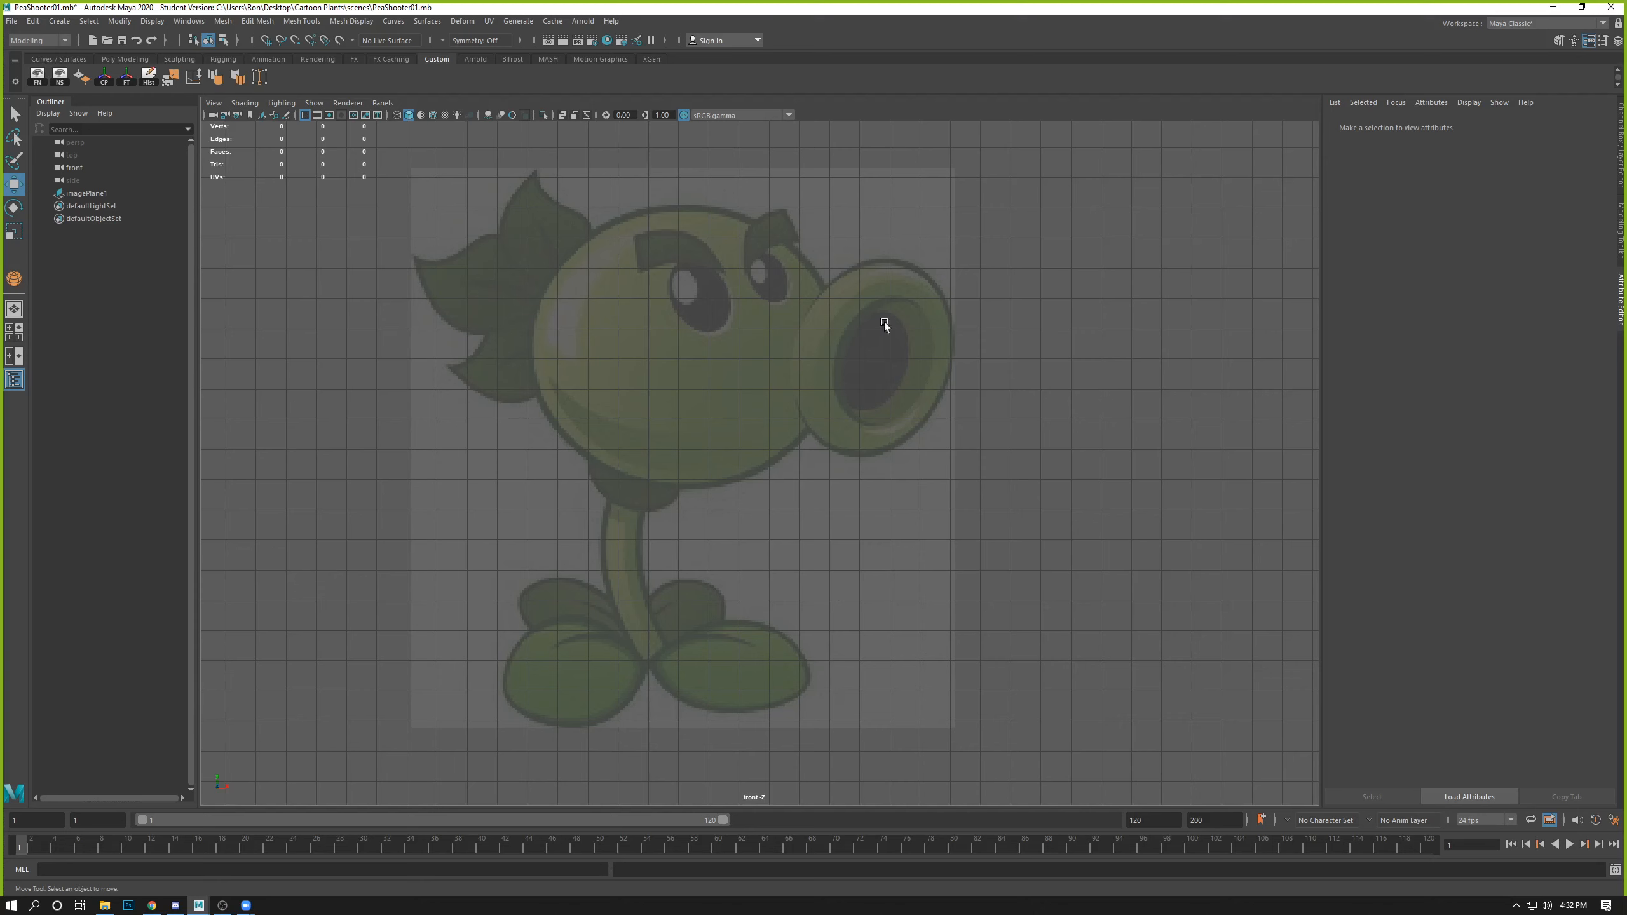
- Check the faded image plane in the four-view layout and return to the enlarged front view
{"action": "left_click", "coordinate": [925, 442]}
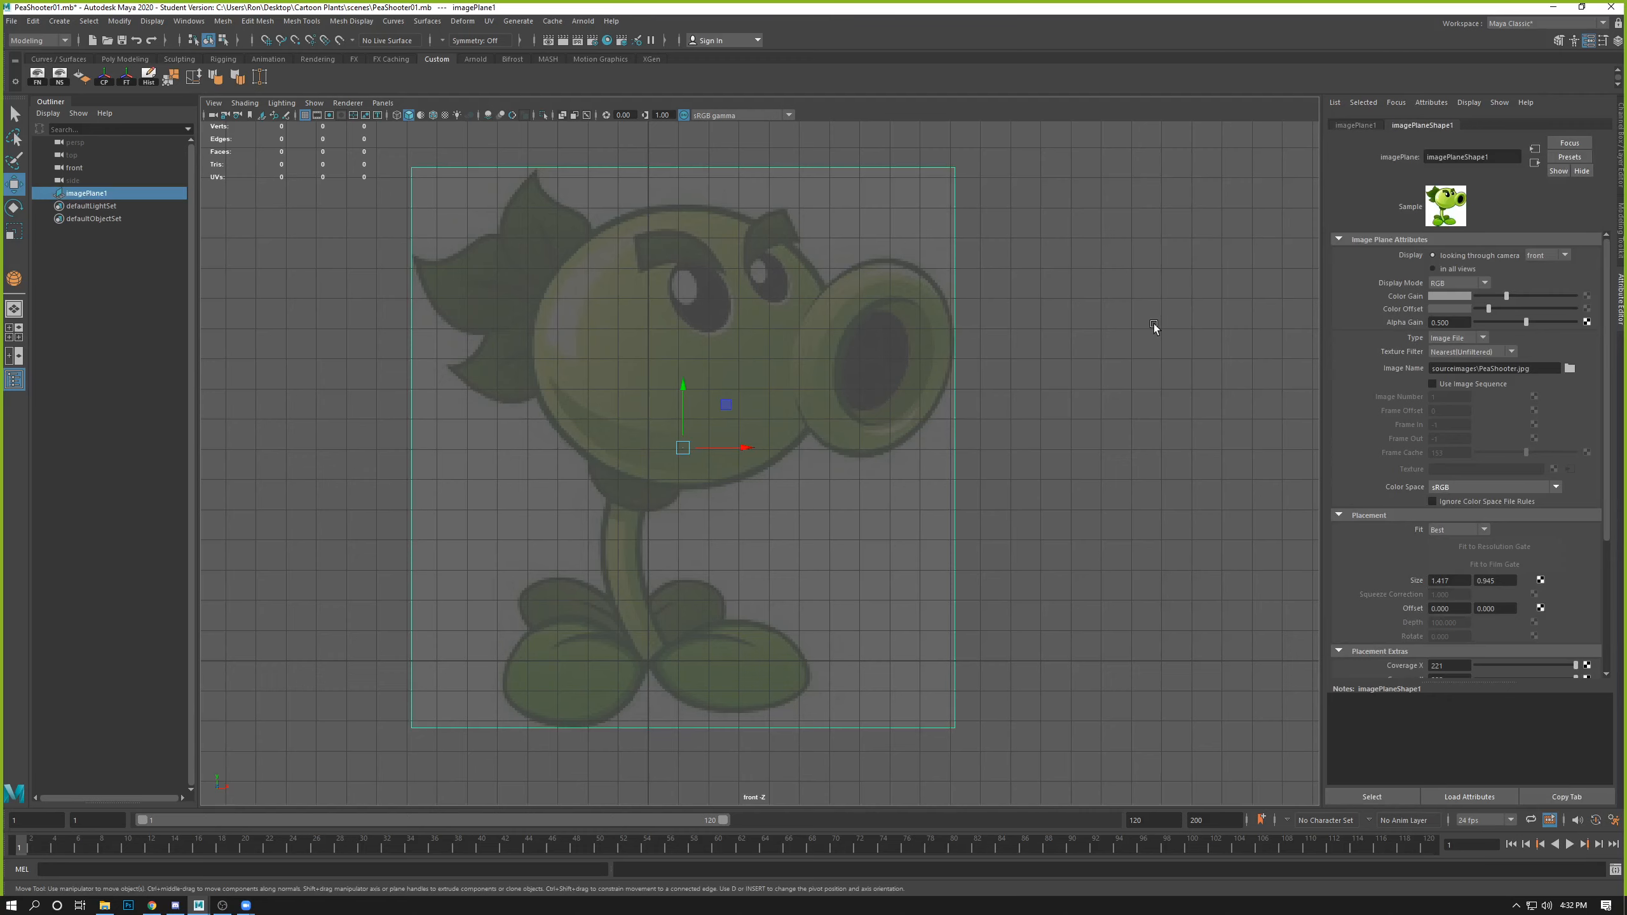
{"action": "right_click_drag", "start_coordinate": [1102, 439], "coordinate": [1007, 417], "text": "alt"}
{"action": "key", "text": "space"}
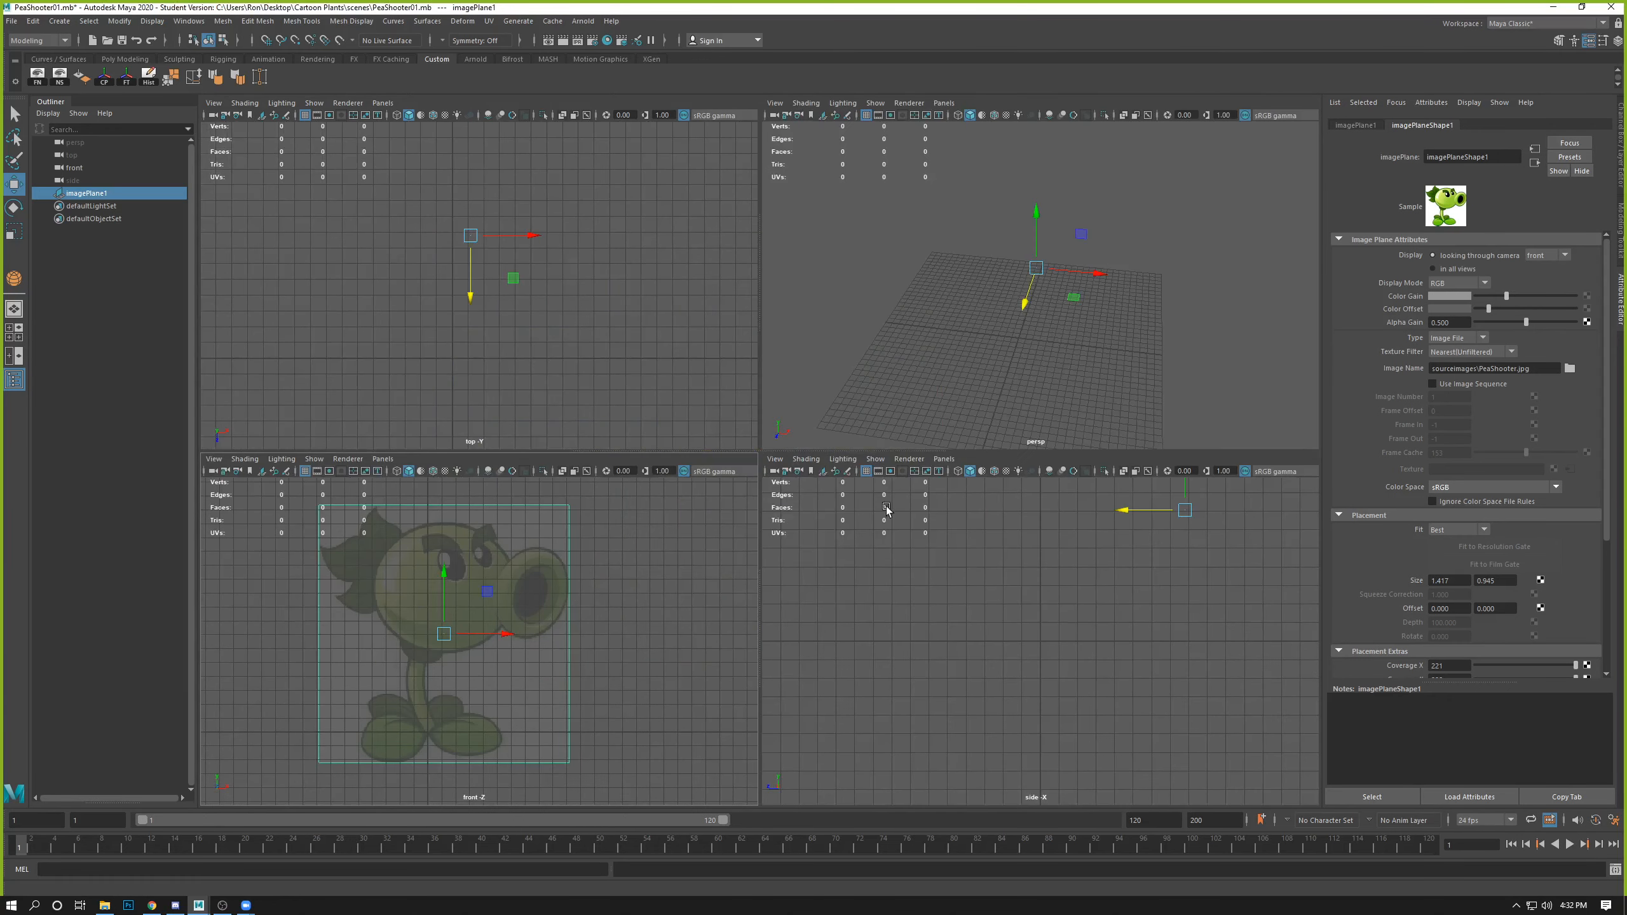
{"action": "left_click", "coordinate": [692, 640]}
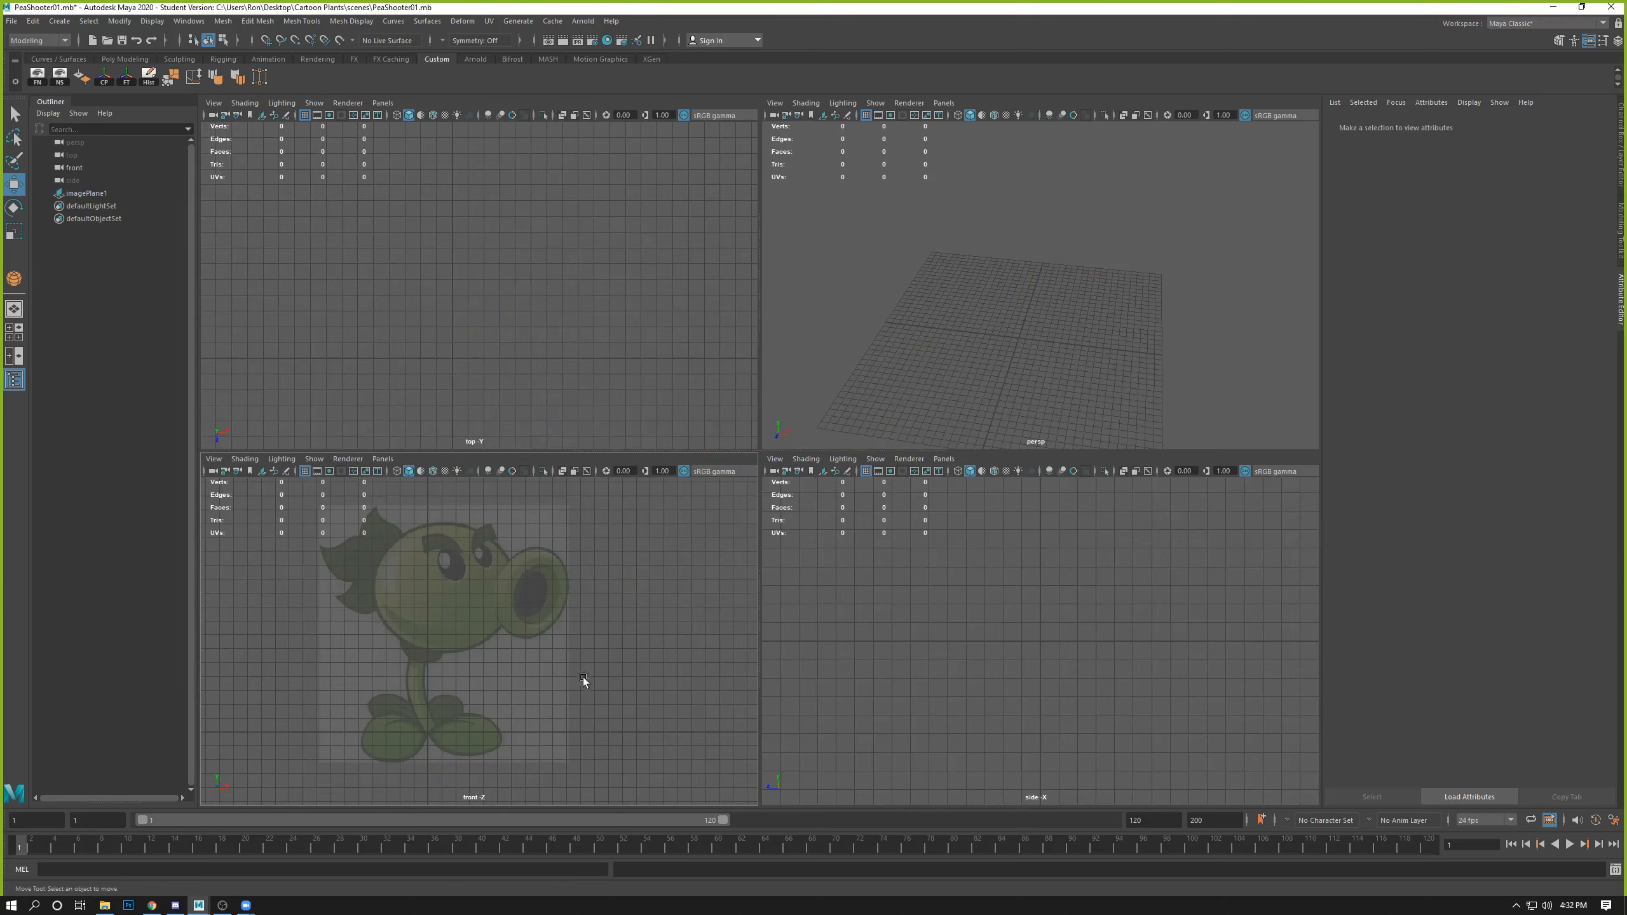
{"action": "key", "text": "space"}
{"action": "left_click", "coordinate": [814, 570]}
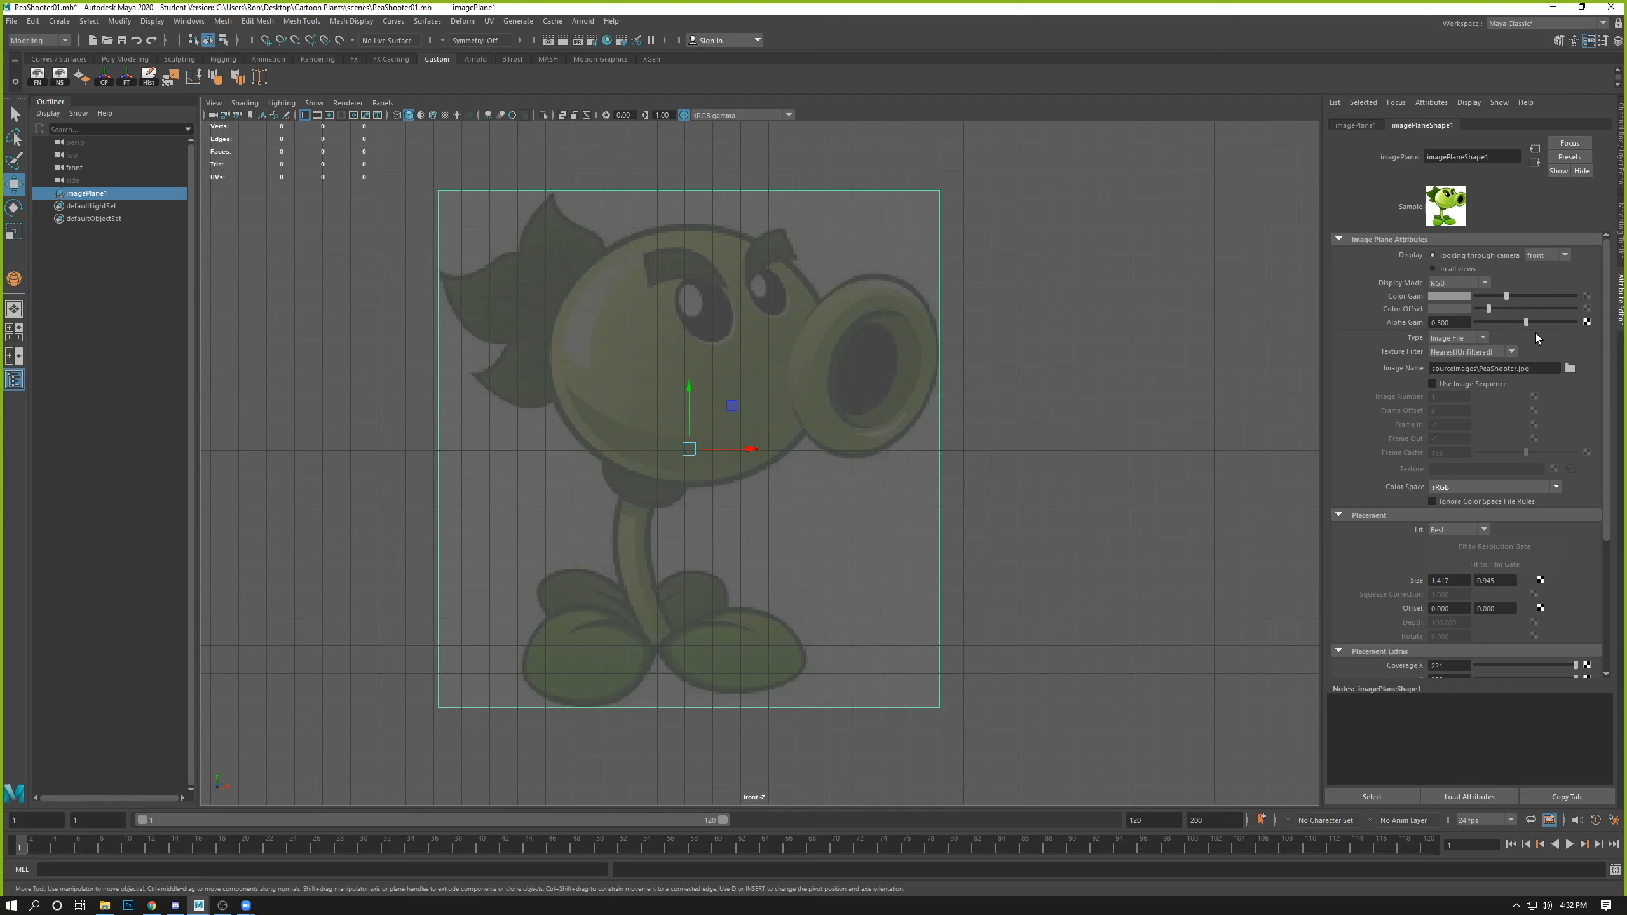
- Try shifting the selected image plane along X in the front view, and undo the move
{"action": "left_click", "coordinate": [1009, 593]}
{"action": "left_click", "coordinate": [920, 534]}
{"action": "left_click_drag", "start_coordinate": [764, 448], "coordinate": [752, 467]}
{"action": "key", "text": "ctrl+z"}
- Test whether box selections across the front view pick up the image plane
{"action": "left_click_drag", "start_coordinate": [1109, 307], "coordinate": [849, 729]}
{"action": "left_click_drag", "start_coordinate": [1013, 259], "coordinate": [859, 607]}
{"action": "left_click_drag", "start_coordinate": [951, 185], "coordinate": [790, 532]}
{"action": "left_click_drag", "start_coordinate": [992, 153], "coordinate": [819, 509]}
{"action": "left_click", "coordinate": [1031, 366]}
{"action": "left_click_drag", "start_coordinate": [1031, 365], "coordinate": [774, 525]}
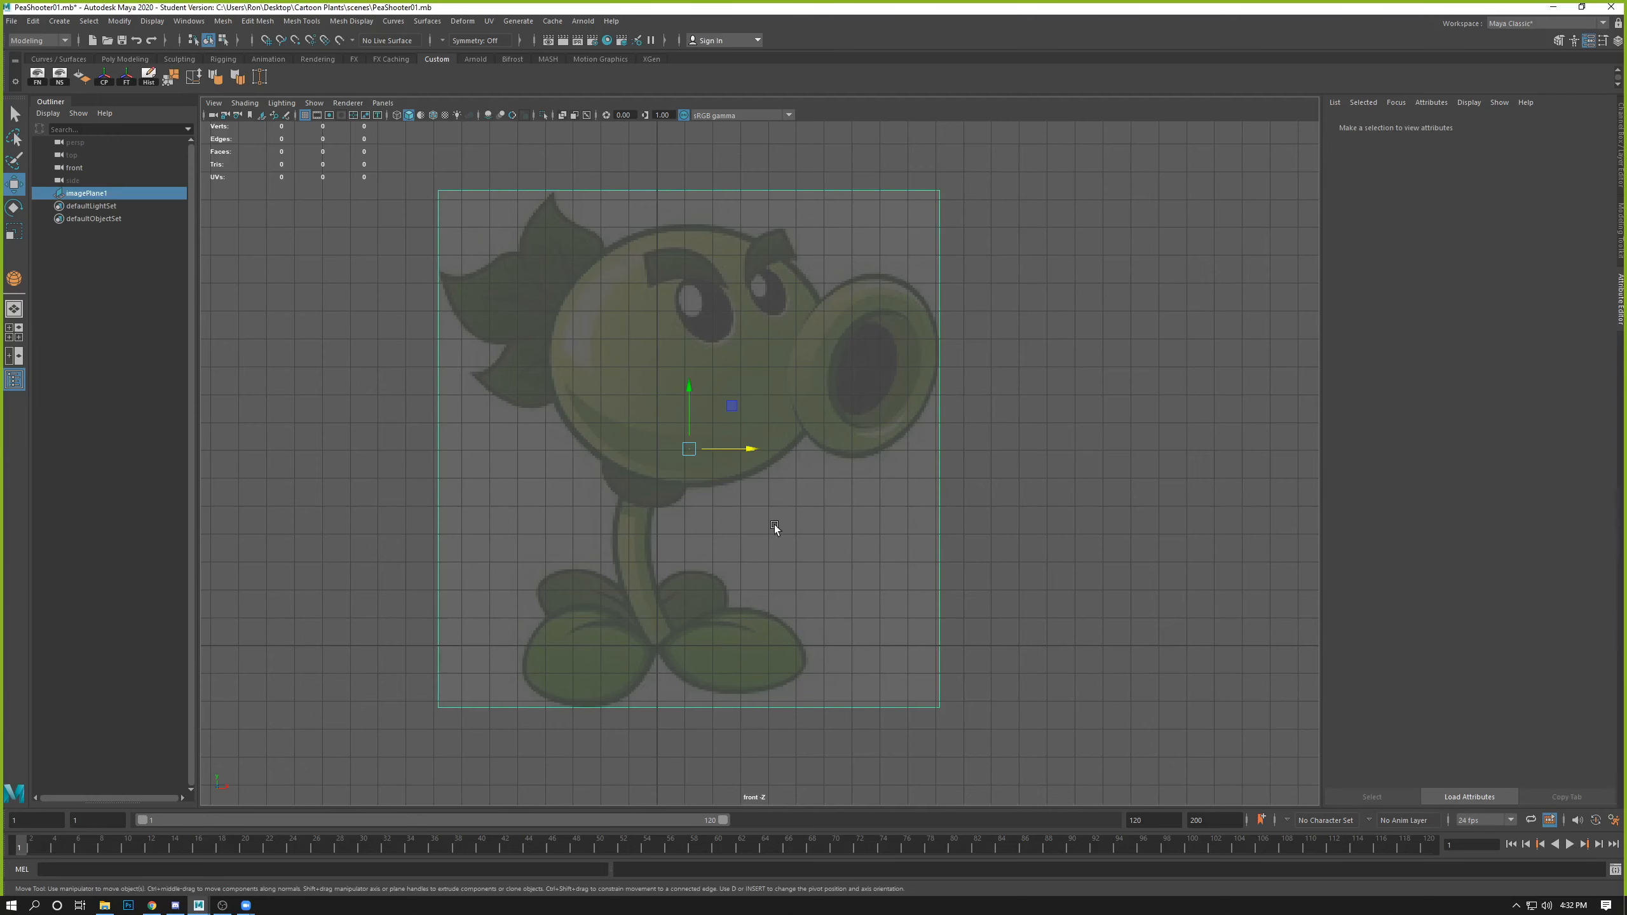
{"action": "left_click_drag", "start_coordinate": [1005, 263], "coordinate": [743, 556]}
{"action": "left_click_drag", "start_coordinate": [997, 139], "coordinate": [373, 743]}
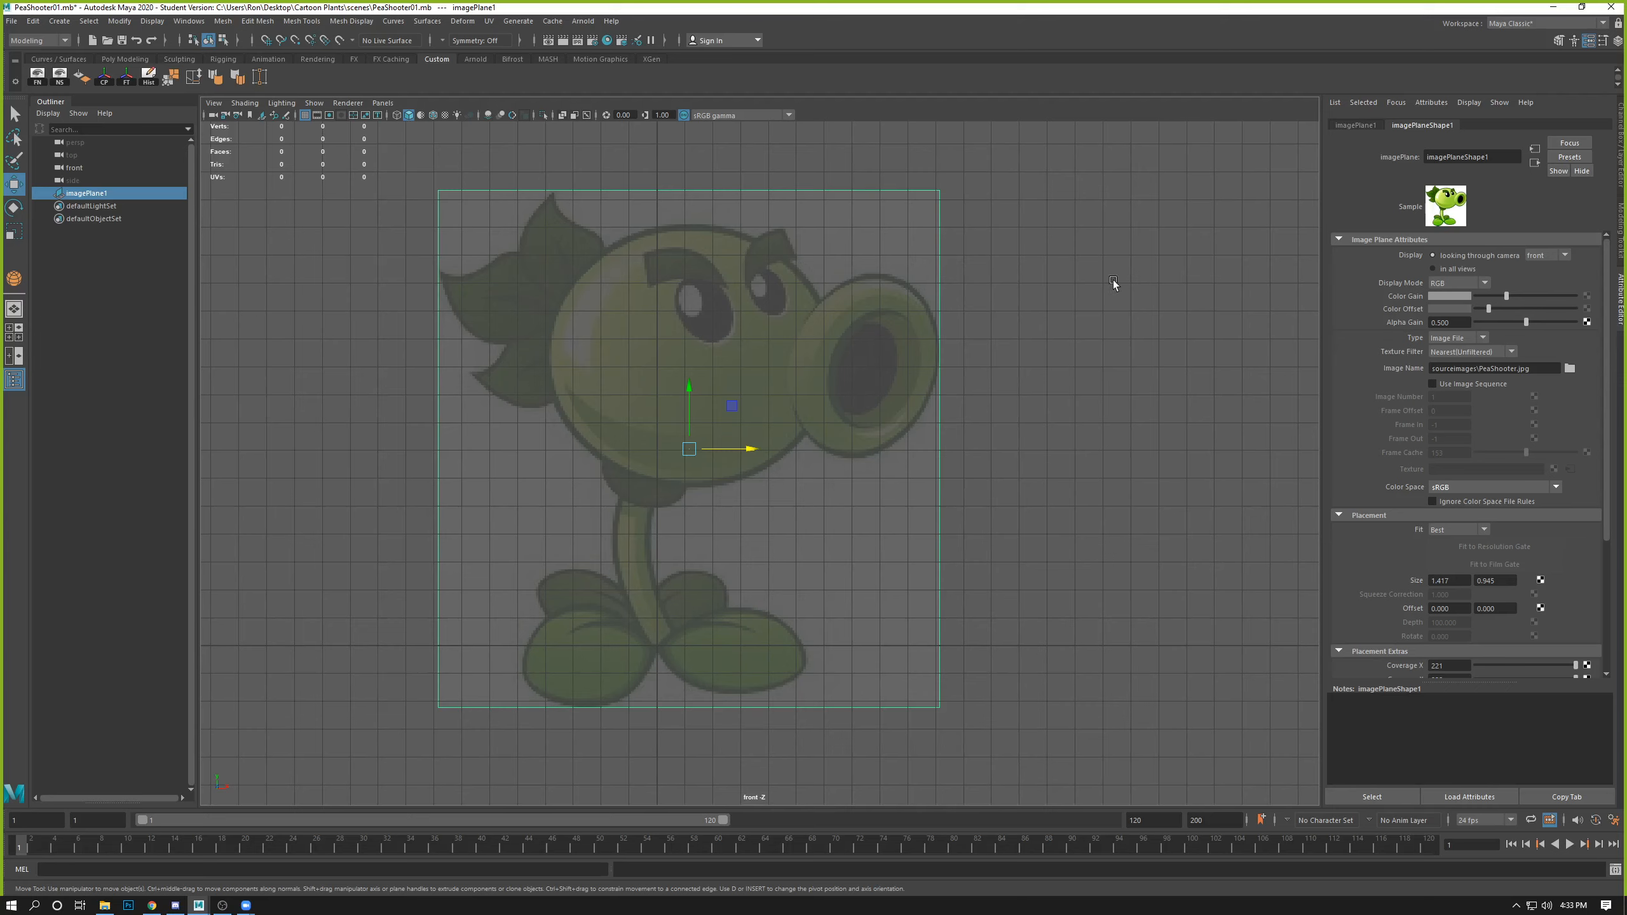
{"action": "left_click_drag", "start_coordinate": [1062, 174], "coordinate": [371, 749]}
- Show the object's channels and create a new empty display layer
{"action": "left_click", "coordinate": [1602, 41]}
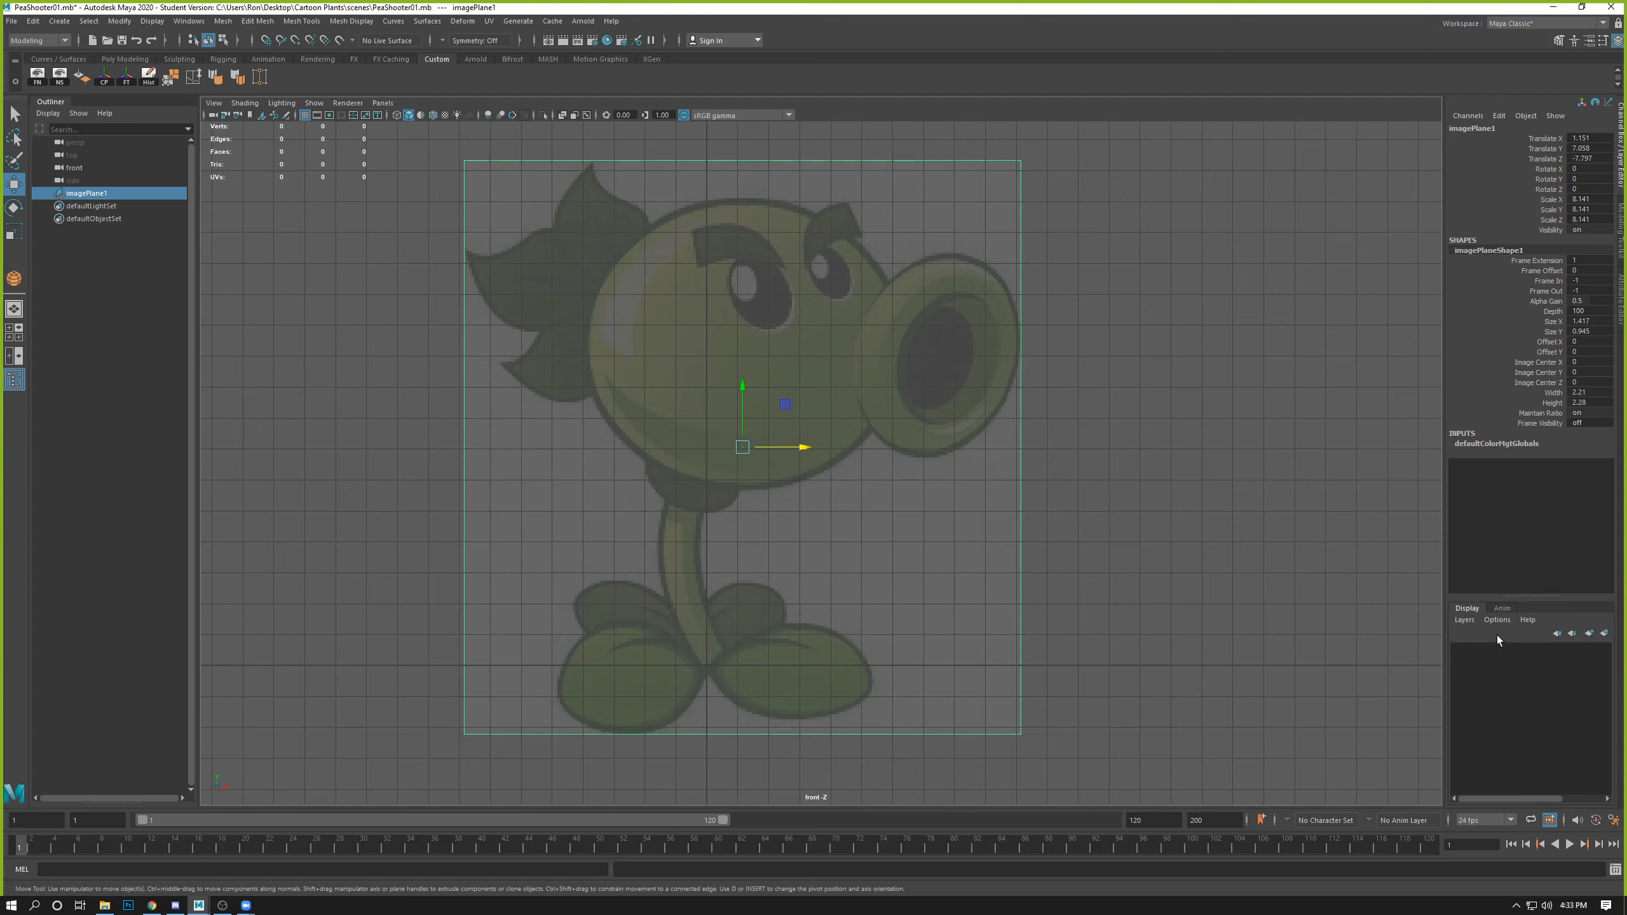
{"action": "left_click", "coordinate": [1459, 623]}
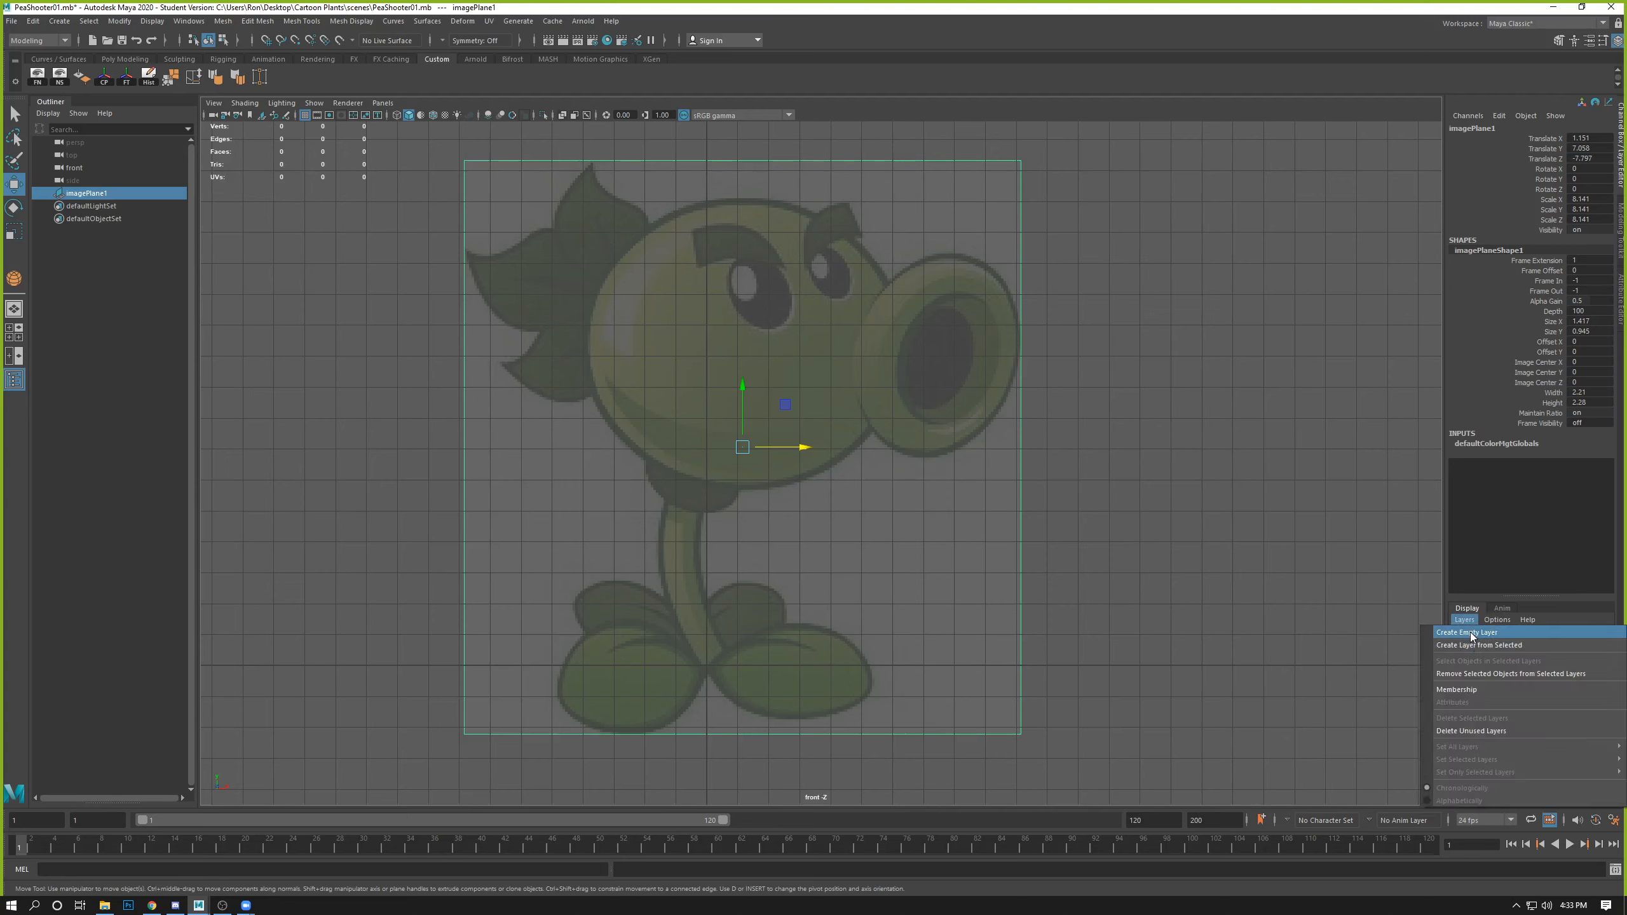
{"action": "left_click", "coordinate": [1470, 632]}
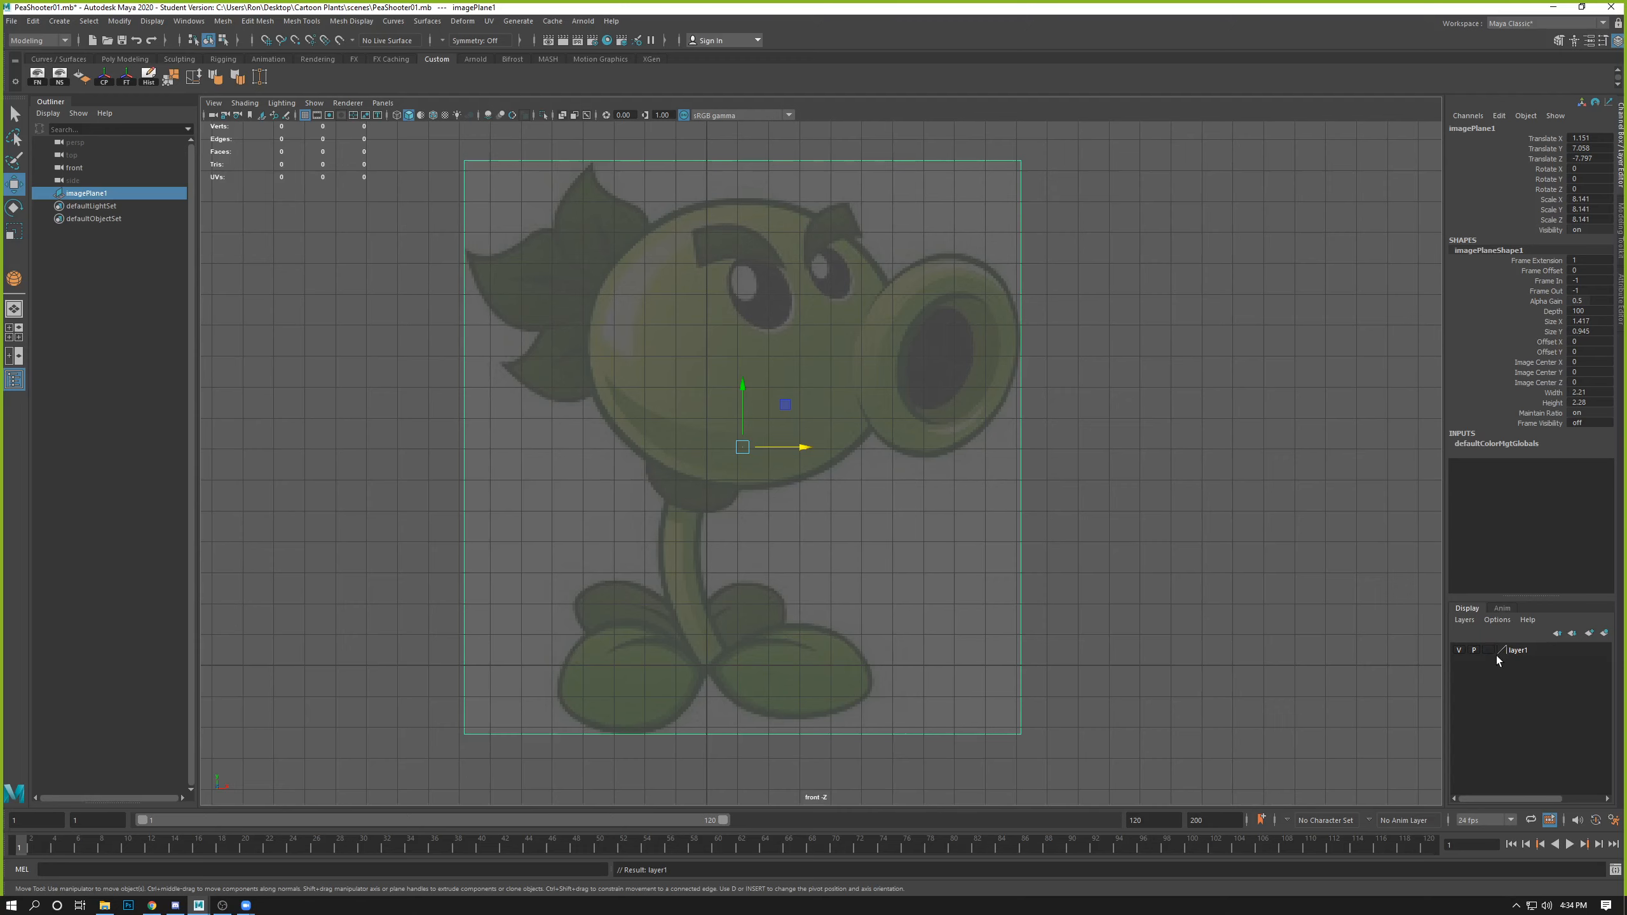
- Create a polygon sphere with a radius of about 4.9 beside the PeaShooter image in the front view
{"action": "right_click_drag", "start_coordinate": [1100, 496], "coordinate": [841, 427], "text": "alt"}
{"action": "middle_click_drag", "start_coordinate": [841, 428], "coordinate": [764, 402], "text": "alt"}
{"action": "right_click_drag", "start_coordinate": [764, 402], "coordinate": [739, 409], "text": "alt"}
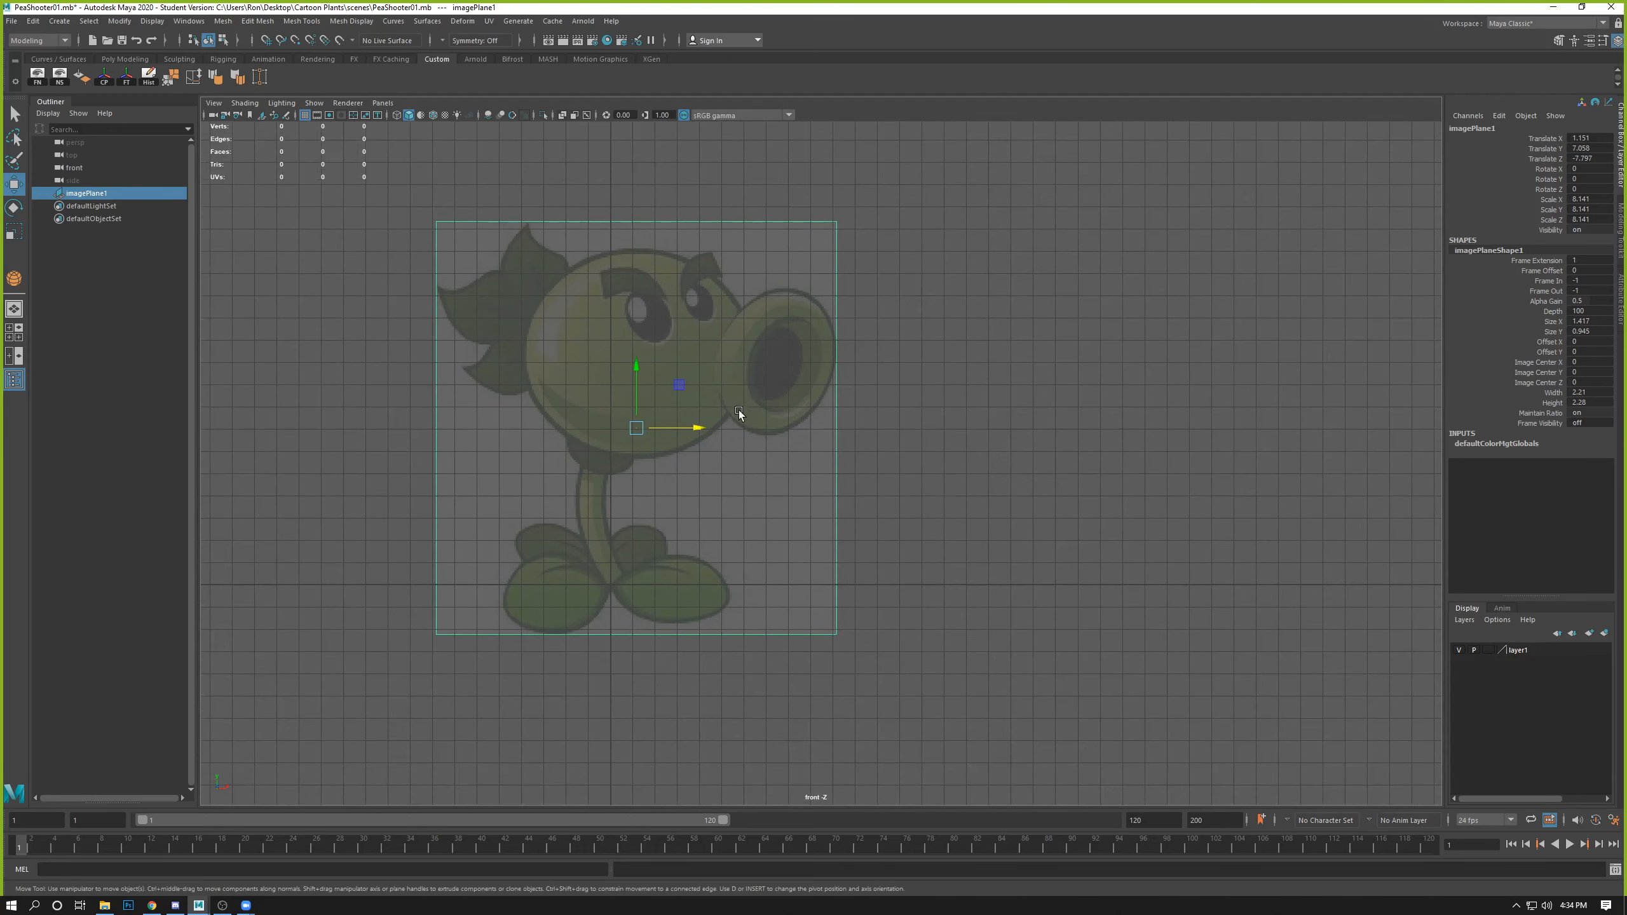
{"action": "left_click", "coordinate": [905, 373]}
{"action": "left_click", "coordinate": [801, 565]}
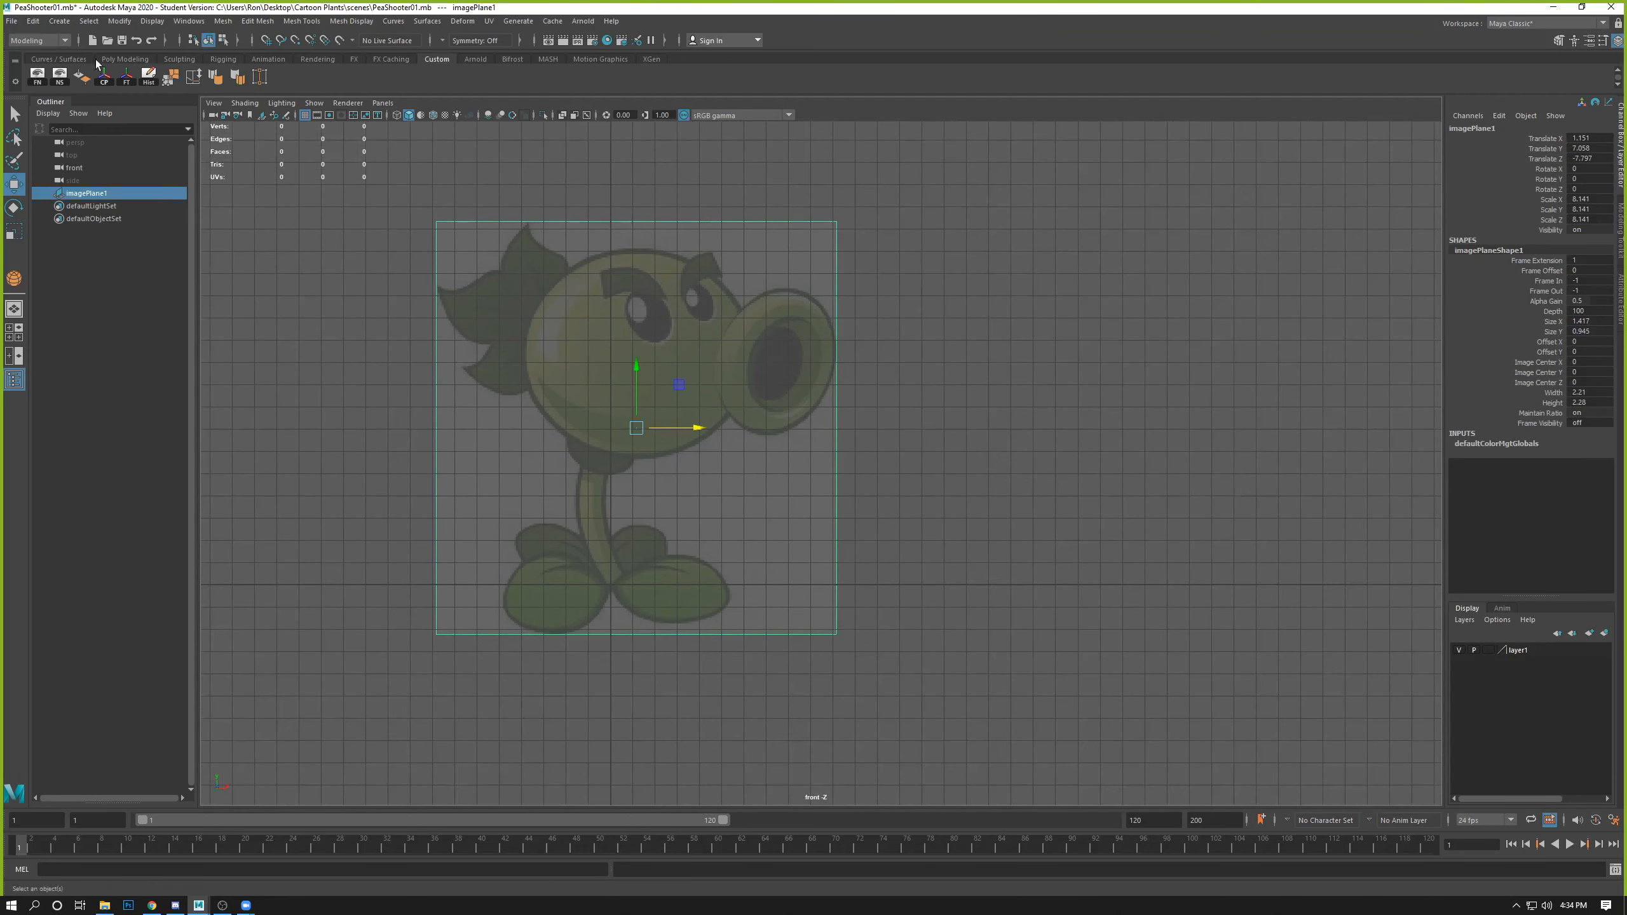
{"action": "left_click", "coordinate": [57, 21]}
{"action": "mouse_move", "coordinate": [167, 66]}
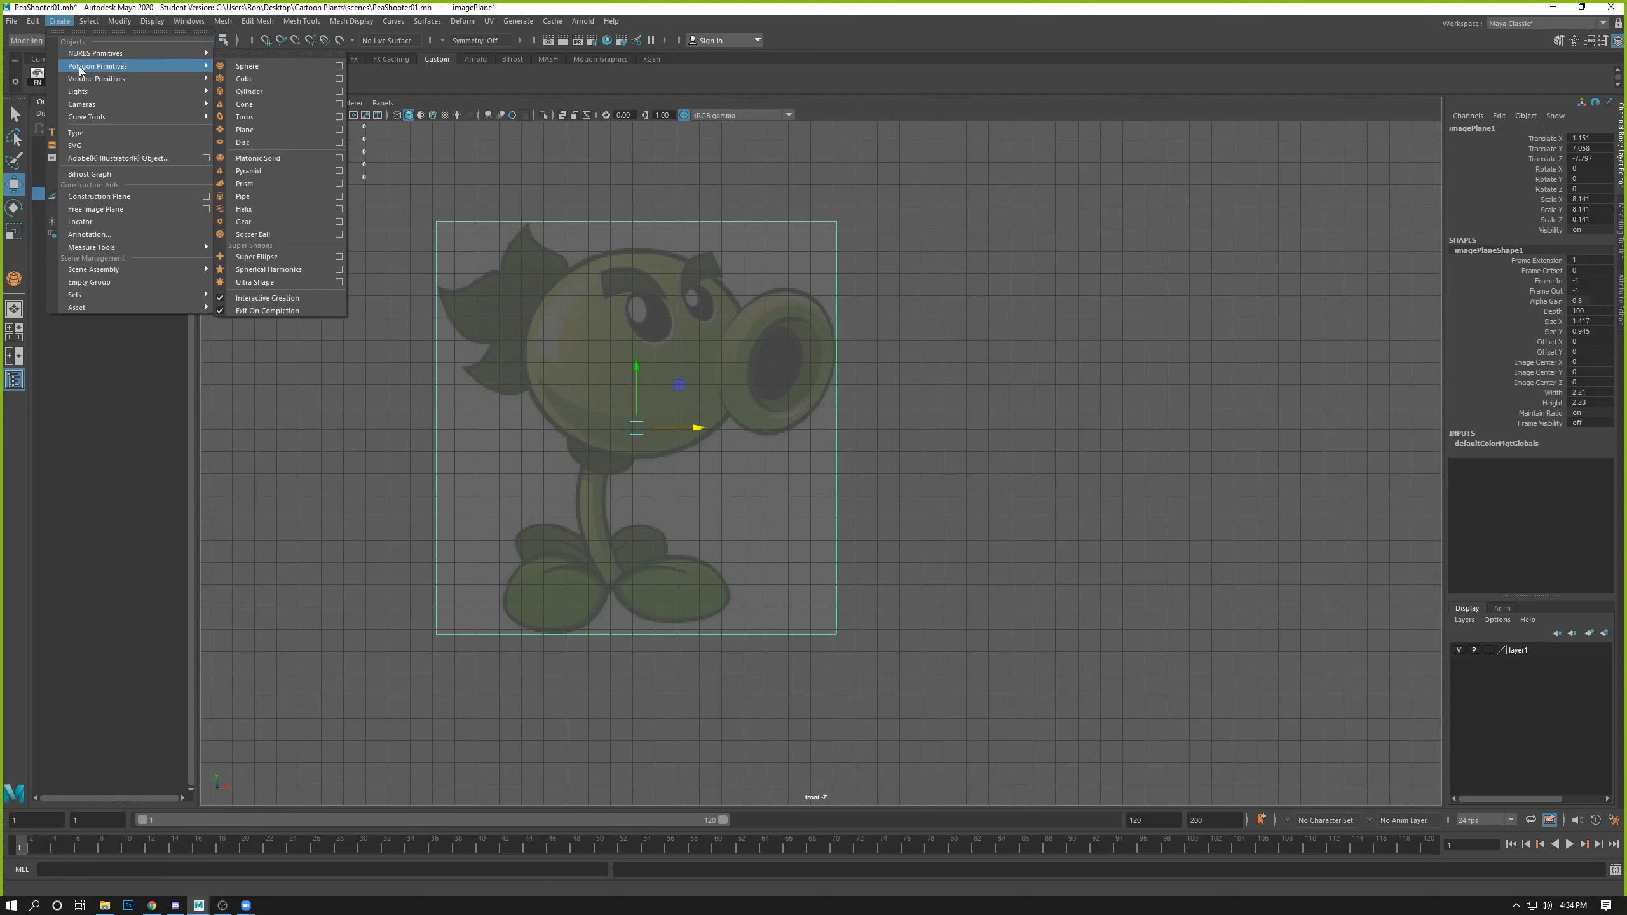
{"action": "left_click", "coordinate": [259, 64]}
{"action": "left_click_drag", "start_coordinate": [996, 413], "coordinate": [1094, 516]}
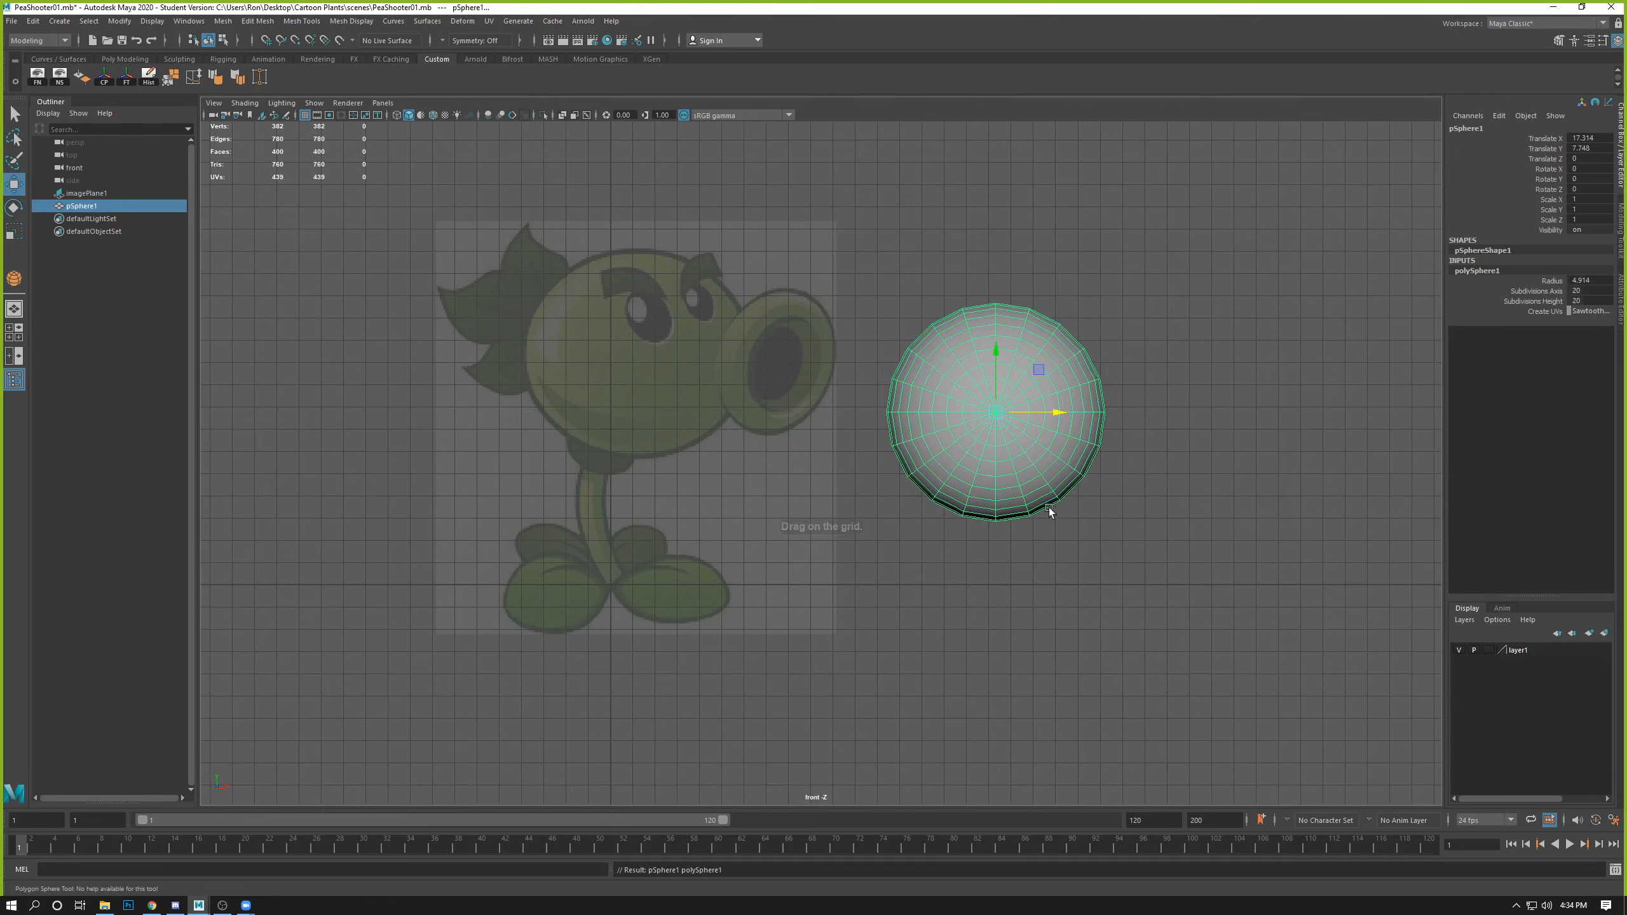
{"action": "scroll", "coordinate": [846, 282], "scroll_direction": "up", "scroll_amount": 2}
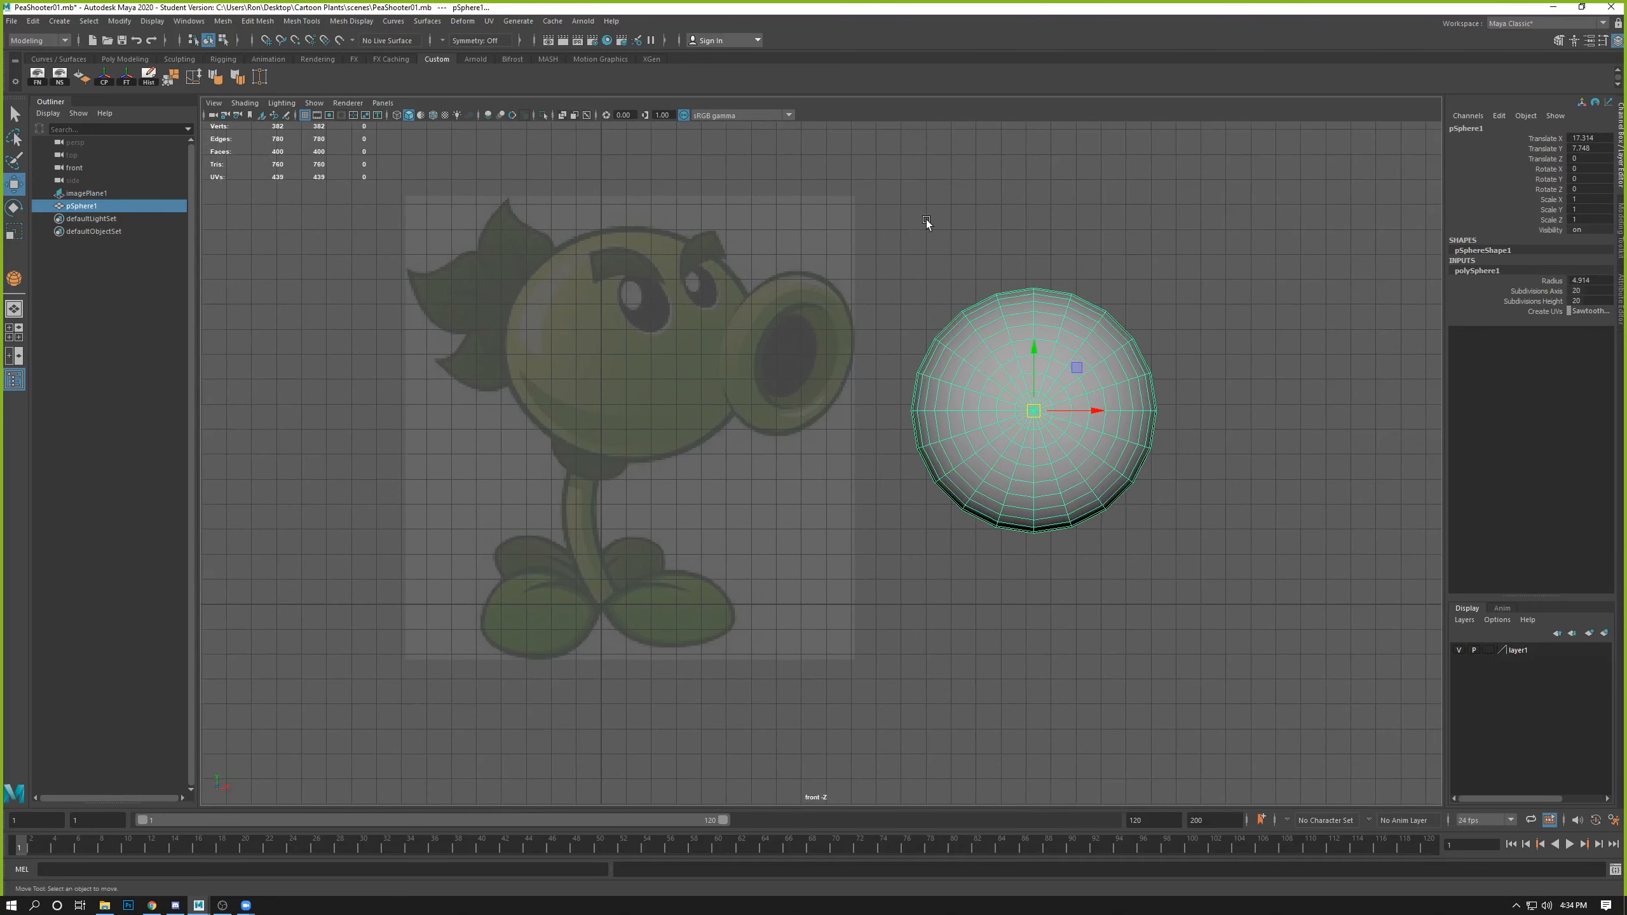
- Try selecting the image plane and the sphere separately and together
{"action": "left_click_drag", "start_coordinate": [1018, 211], "coordinate": [834, 335]}
{"action": "left_click", "coordinate": [755, 322]}
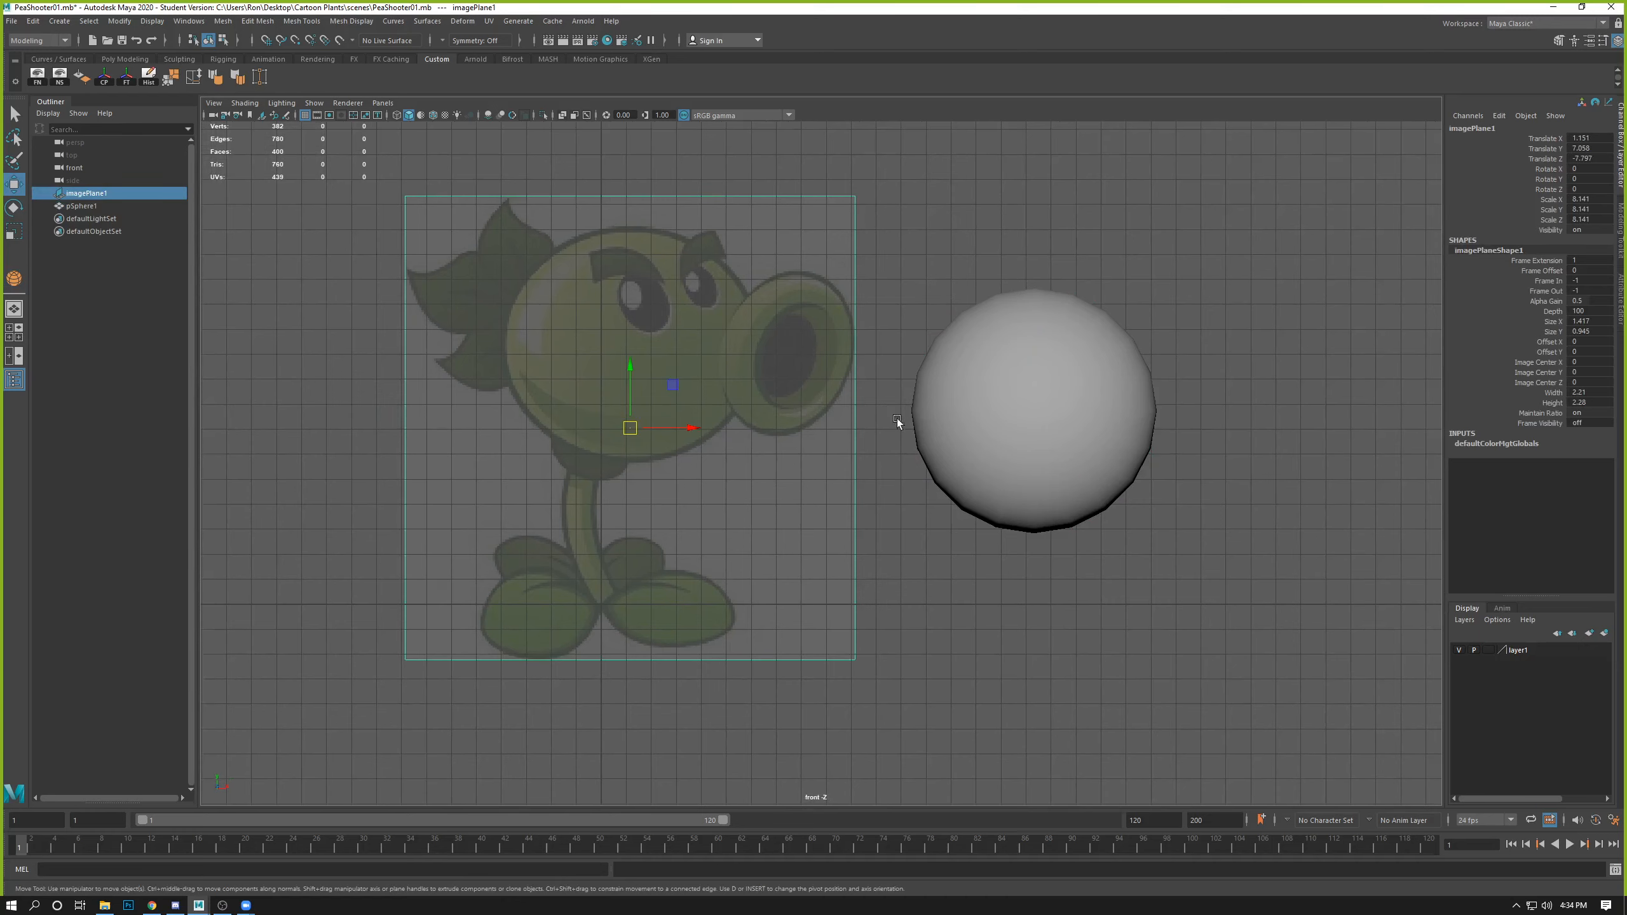
{"action": "left_click_drag", "start_coordinate": [881, 165], "coordinate": [314, 708]}
{"action": "left_click_drag", "start_coordinate": [1169, 258], "coordinate": [953, 583]}
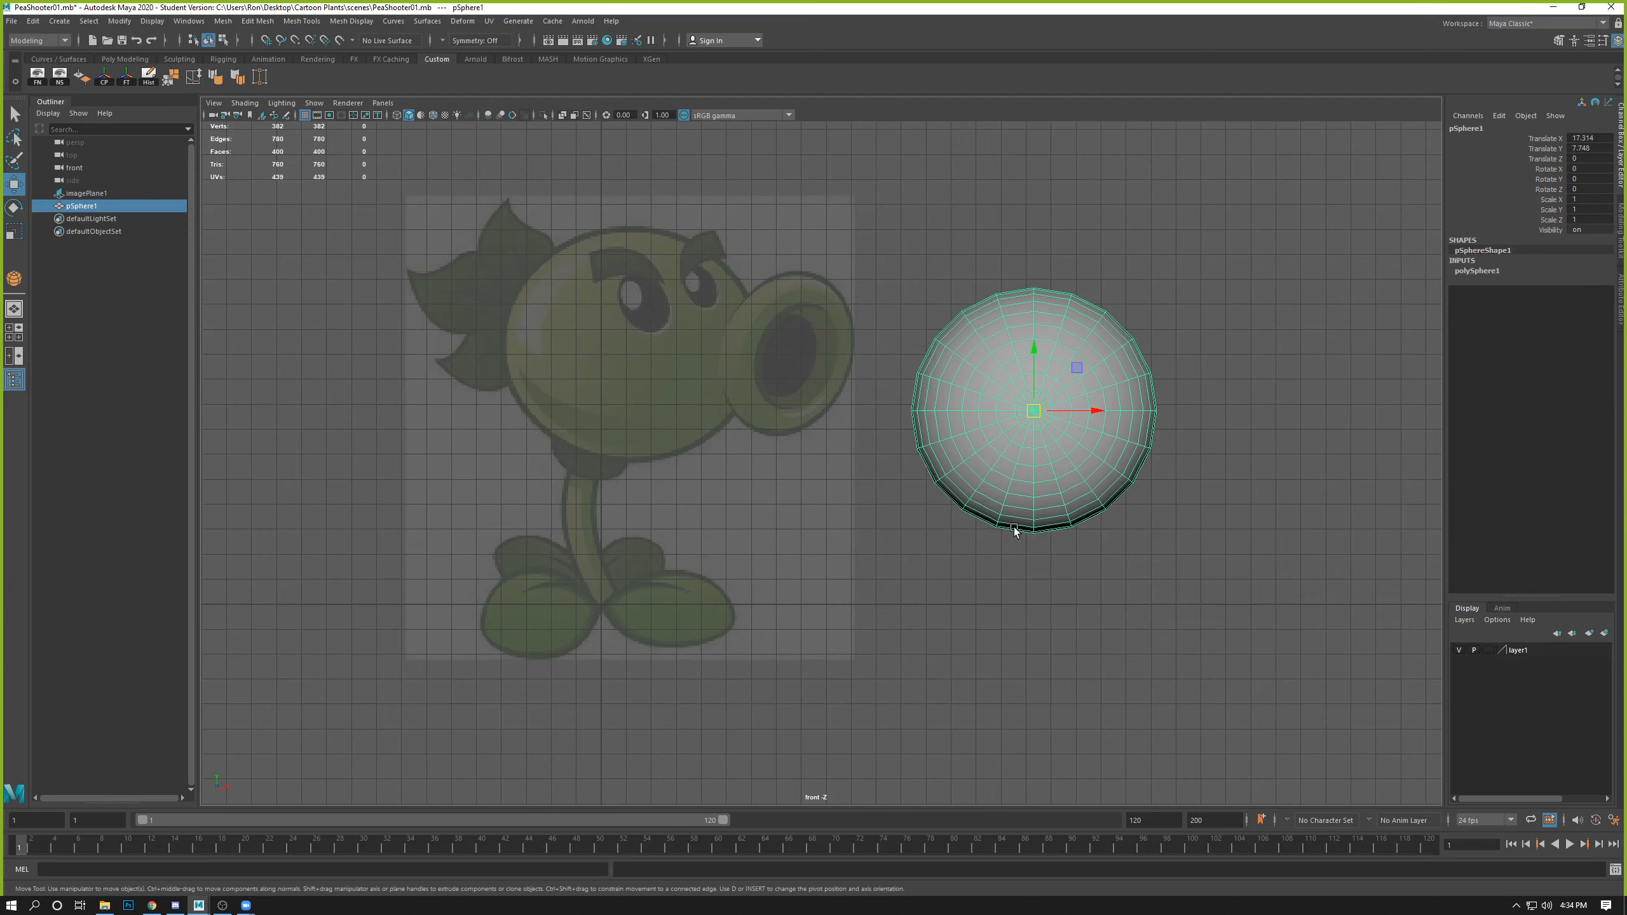
{"action": "left_click", "coordinate": [1177, 635]}
{"action": "left_click_drag", "start_coordinate": [1248, 184], "coordinate": [465, 604]}
{"action": "left_click_drag", "start_coordinate": [857, 272], "coordinate": [770, 318], "text": "shift"}
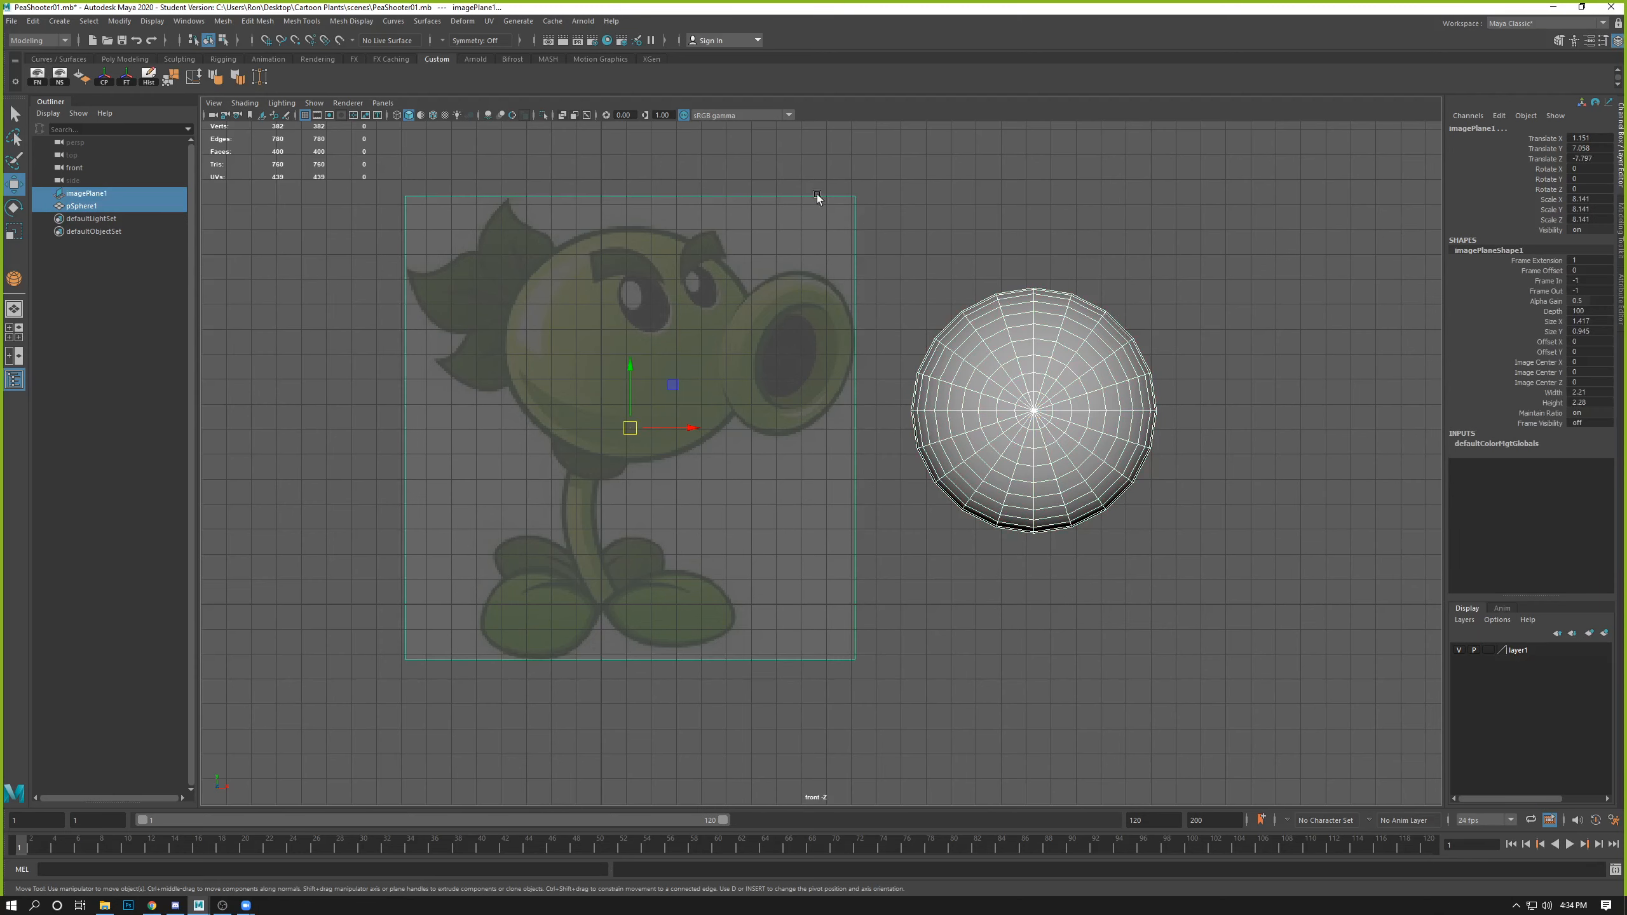
- Select both the image plane and the sphere and add them to layer1
{"action": "left_click_drag", "start_coordinate": [882, 226], "coordinate": [750, 352]}
{"action": "left_click_drag", "start_coordinate": [1111, 273], "coordinate": [1057, 568], "text": "shift"}
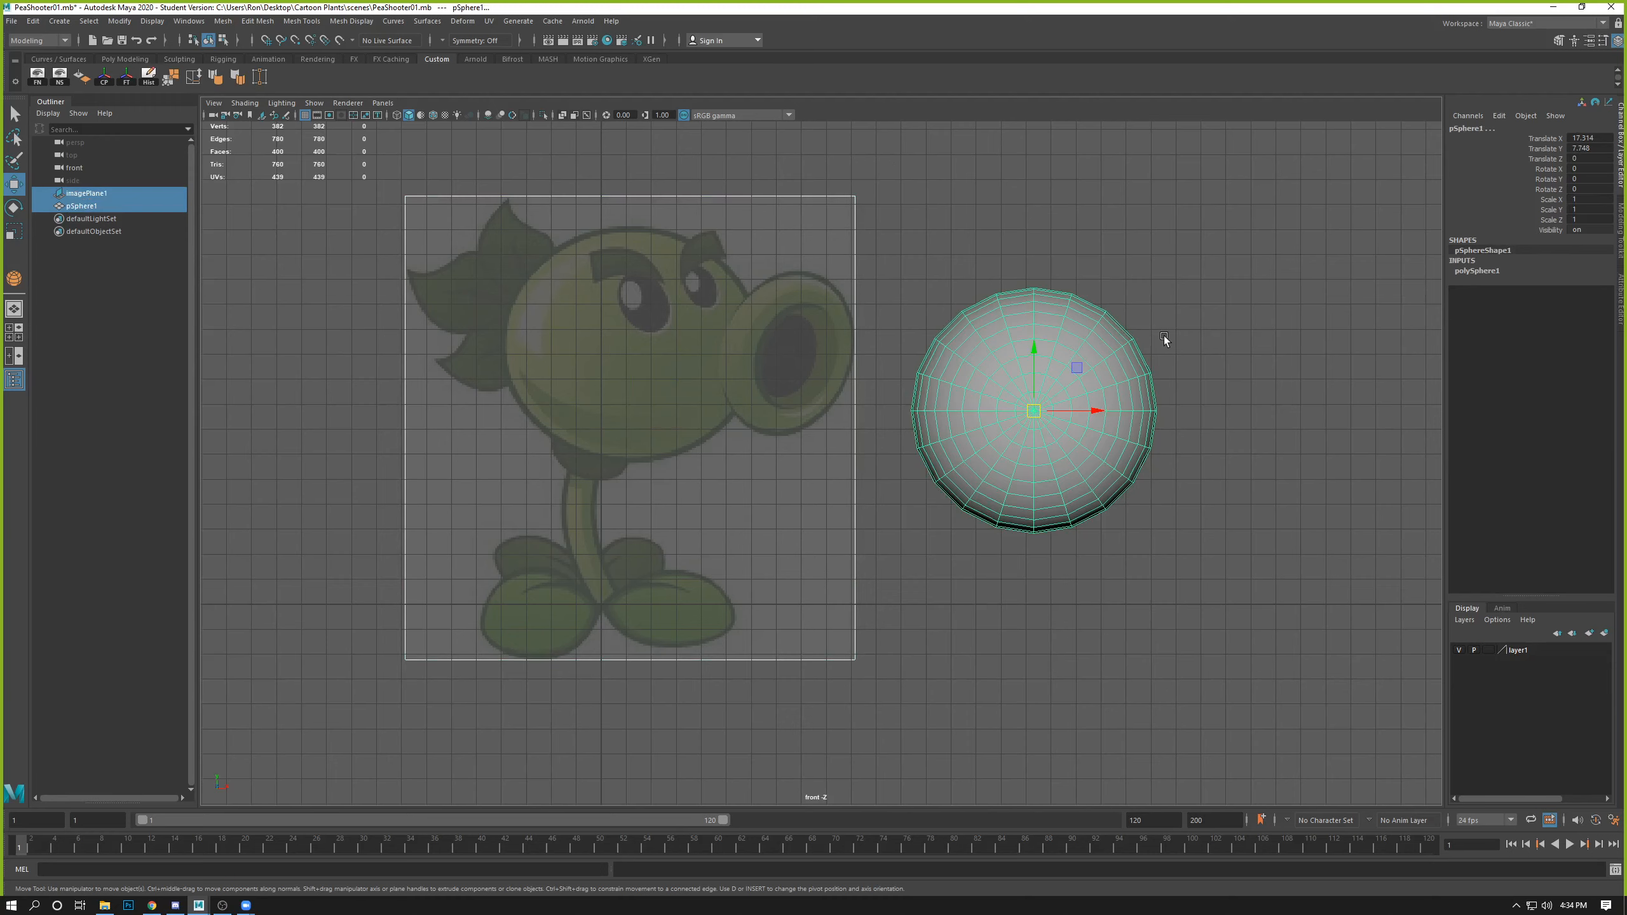
{"action": "right_click", "coordinate": [1527, 655]}
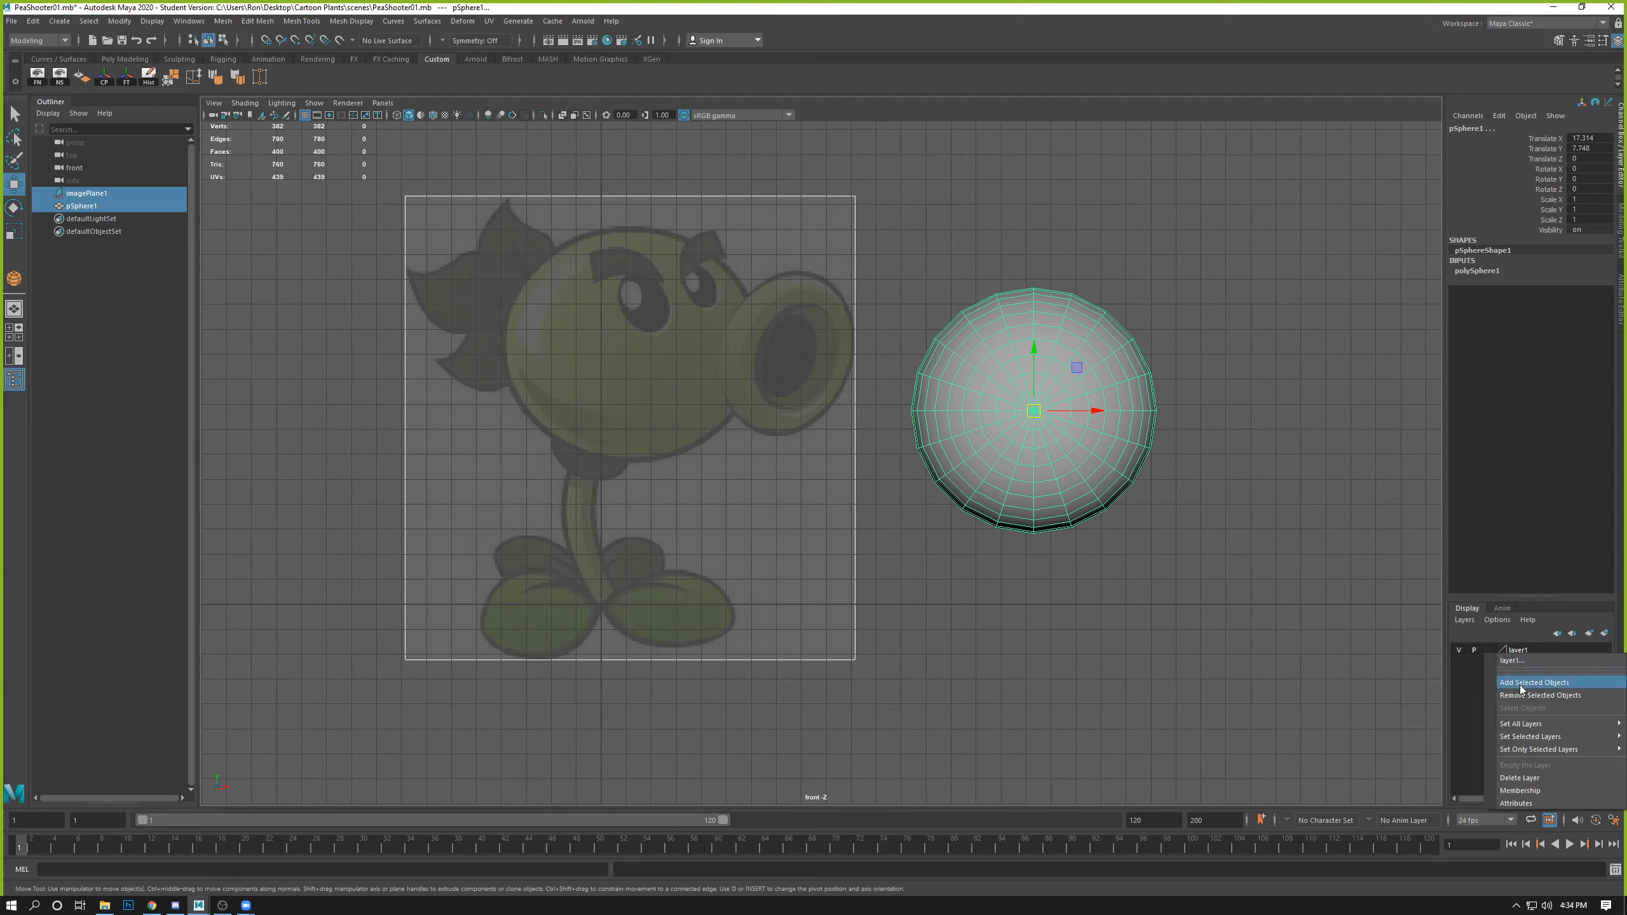
{"action": "left_click", "coordinate": [1521, 684]}
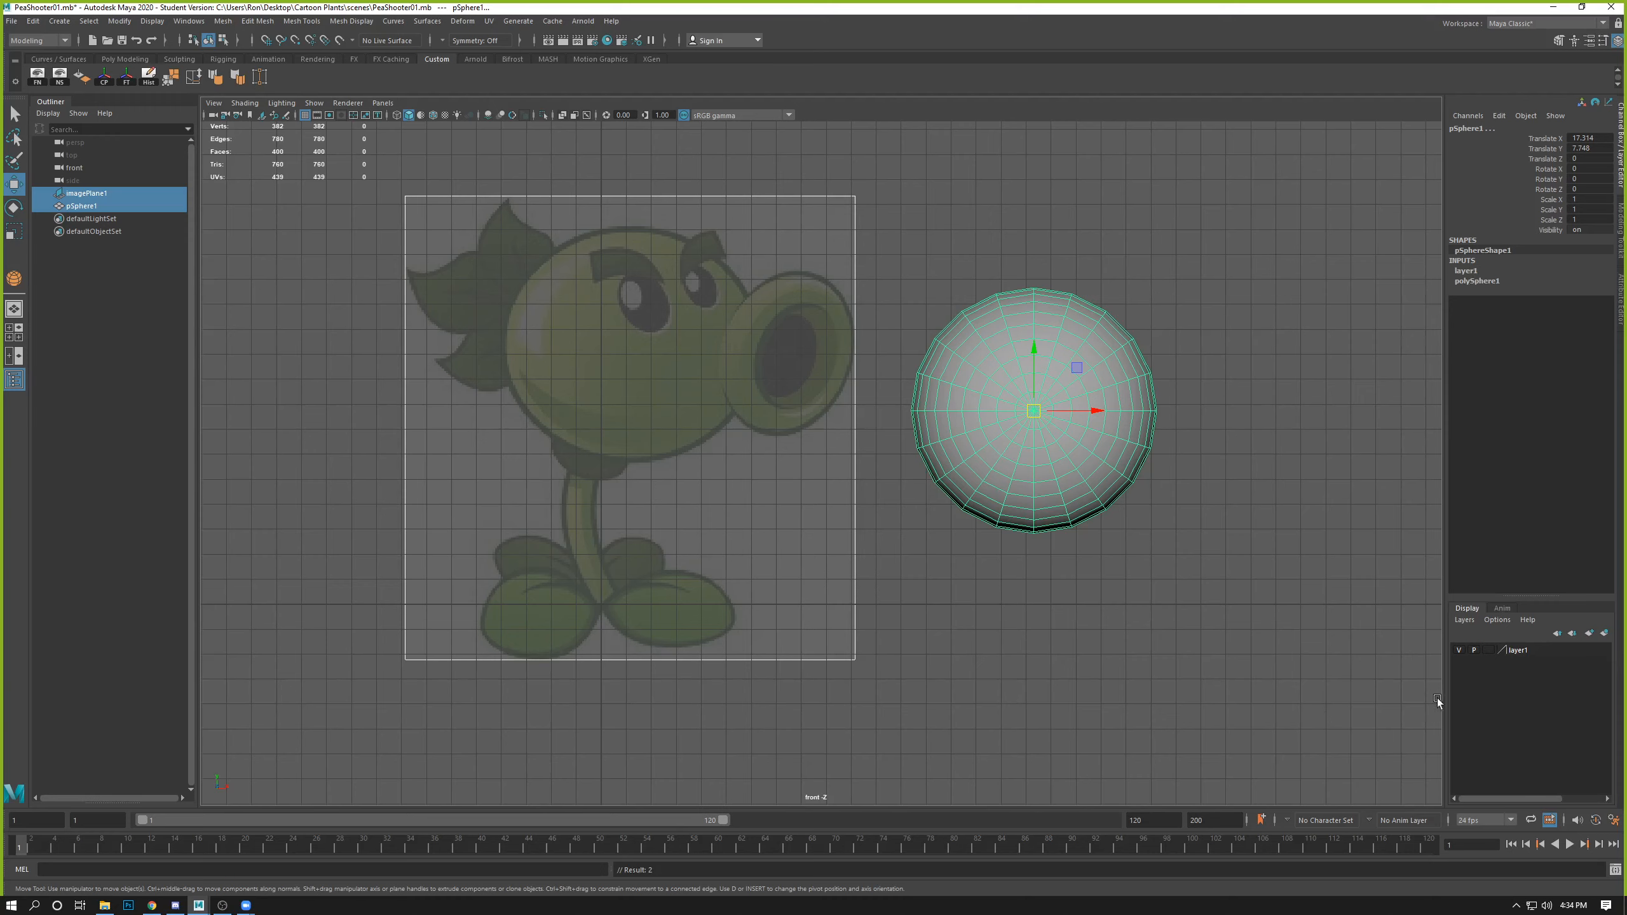
- Switch layer1's visibility off and on several times to check its effect on the objects, leaving it visible
{"action": "left_click", "coordinate": [1459, 648]}
{"action": "left_click", "coordinate": [1460, 649]}
{"action": "left_click", "coordinate": [1459, 649]}
{"action": "left_click", "coordinate": [1459, 649]}
{"action": "left_click", "coordinate": [1460, 649]}
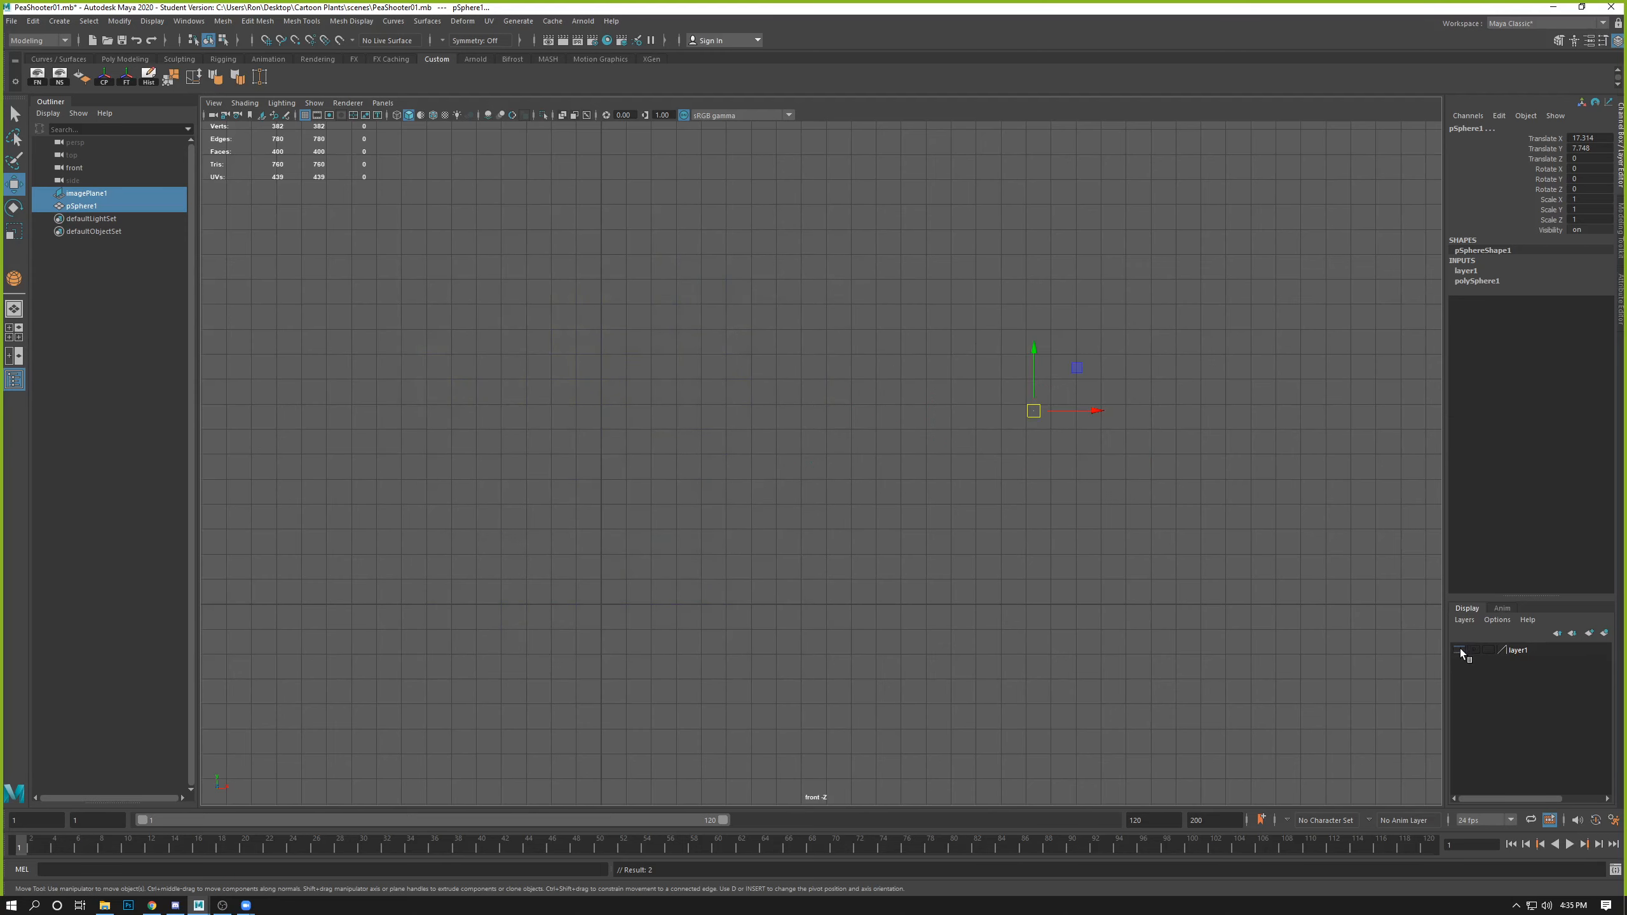
{"action": "left_click", "coordinate": [1459, 649]}
{"action": "left_click", "coordinate": [1460, 649]}
{"action": "left_click", "coordinate": [1459, 649]}
{"action": "left_click", "coordinate": [1459, 649]}
{"action": "left_click", "coordinate": [1459, 648]}
{"action": "left_click", "coordinate": [1233, 643]}
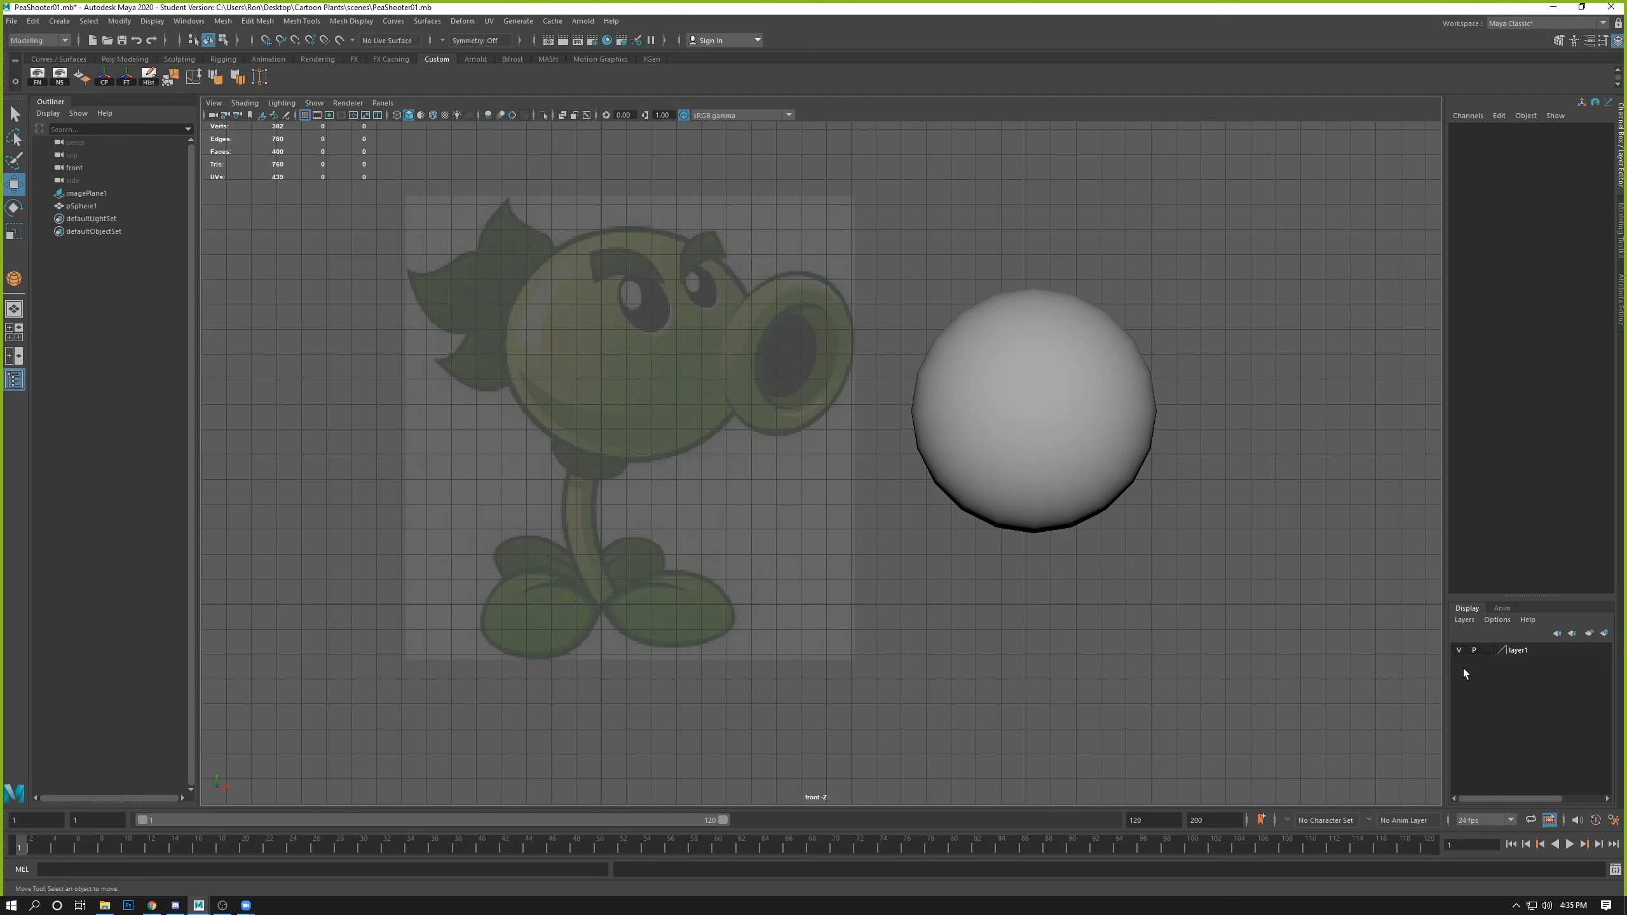
{"action": "left_click", "coordinate": [1458, 649]}
{"action": "left_click", "coordinate": [1458, 649]}
{"action": "left_click", "coordinate": [1458, 649]}
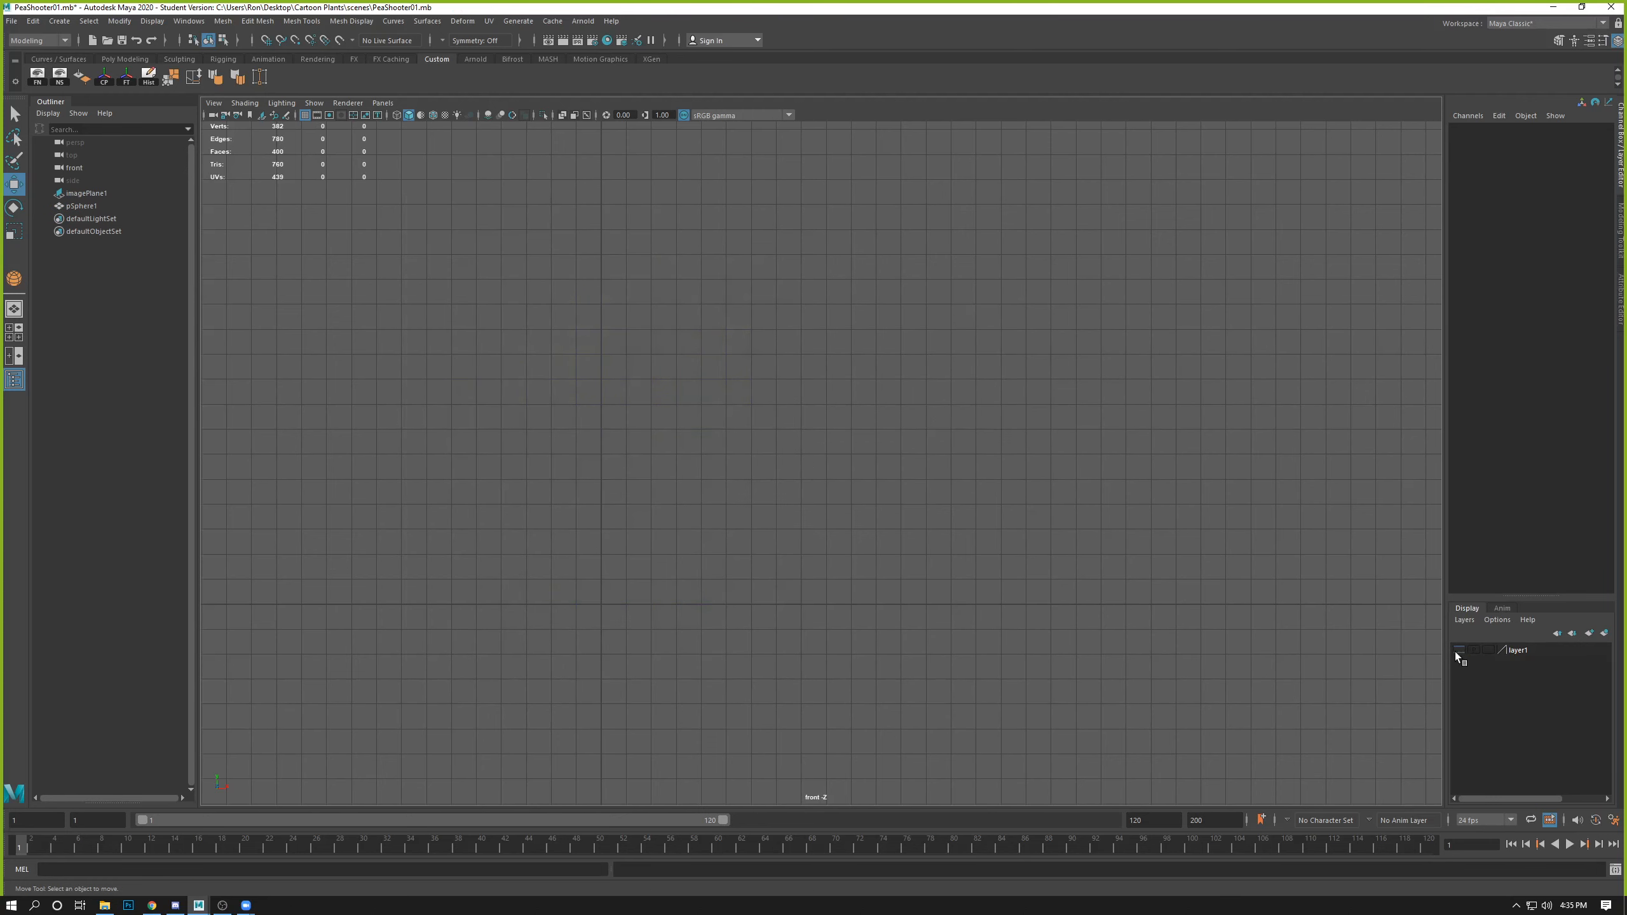
{"action": "left_click", "coordinate": [1458, 650]}
{"action": "left_click", "coordinate": [1458, 649]}
{"action": "left_click", "coordinate": [1458, 649]}
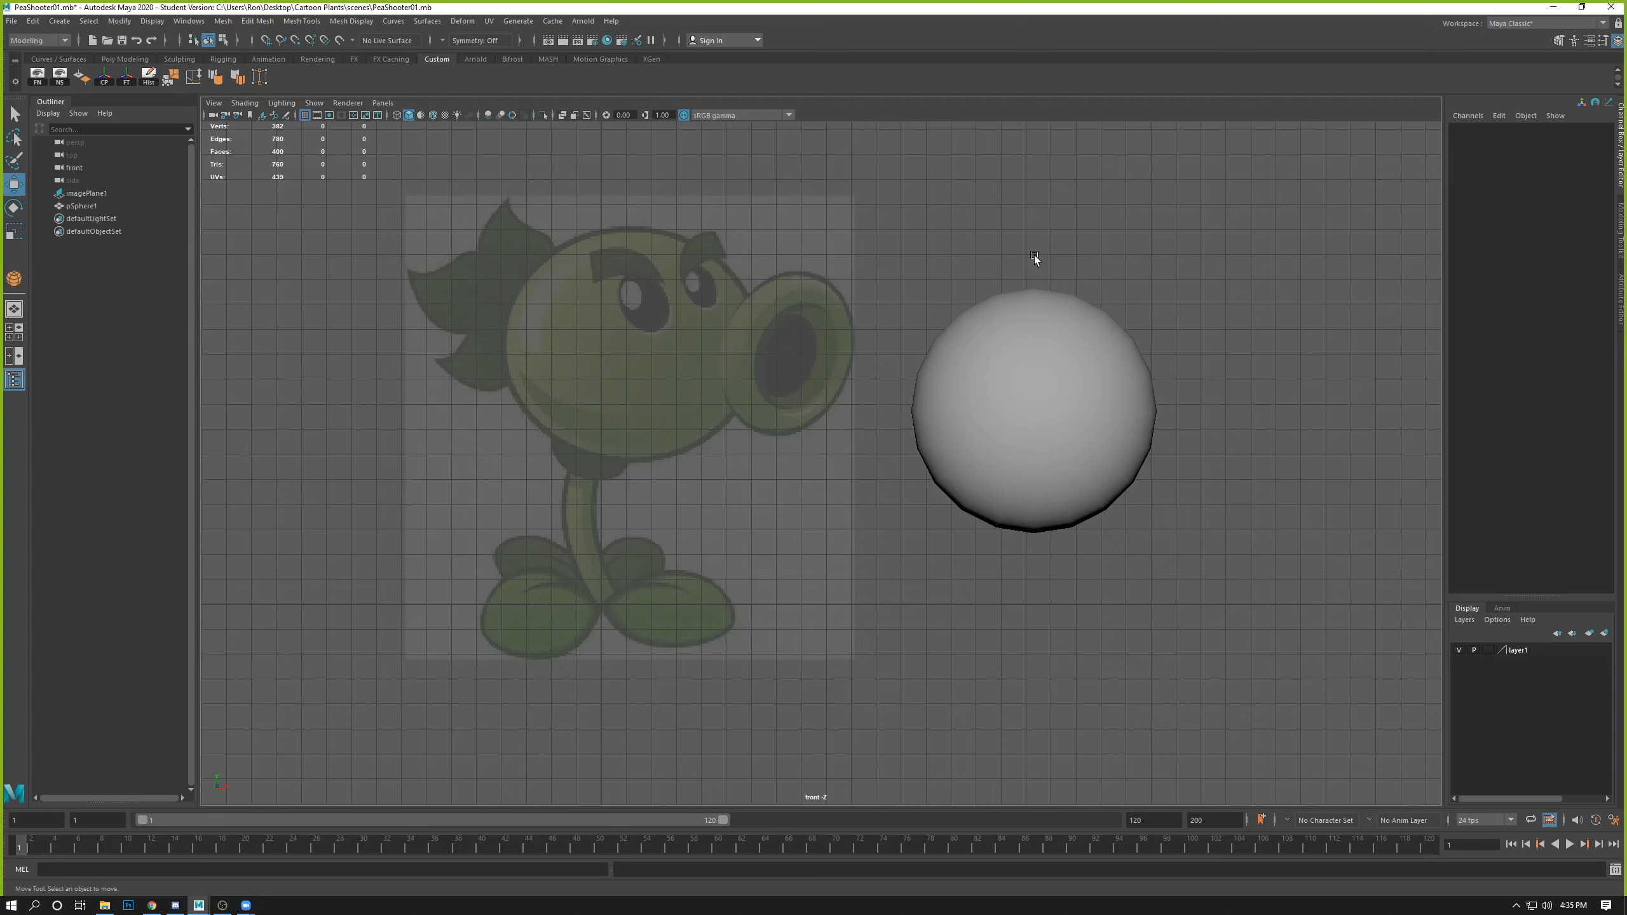
- Set layer1's display type to Template and test box-selecting the sphere and the image plane
{"action": "left_click", "coordinate": [999, 359]}
{"action": "left_click_drag", "start_coordinate": [862, 148], "coordinate": [830, 282]}
{"action": "left_click", "coordinate": [1077, 720]}
{"action": "left_click", "coordinate": [1488, 651]}
{"action": "left_click_drag", "start_coordinate": [1127, 283], "coordinate": [1012, 712]}
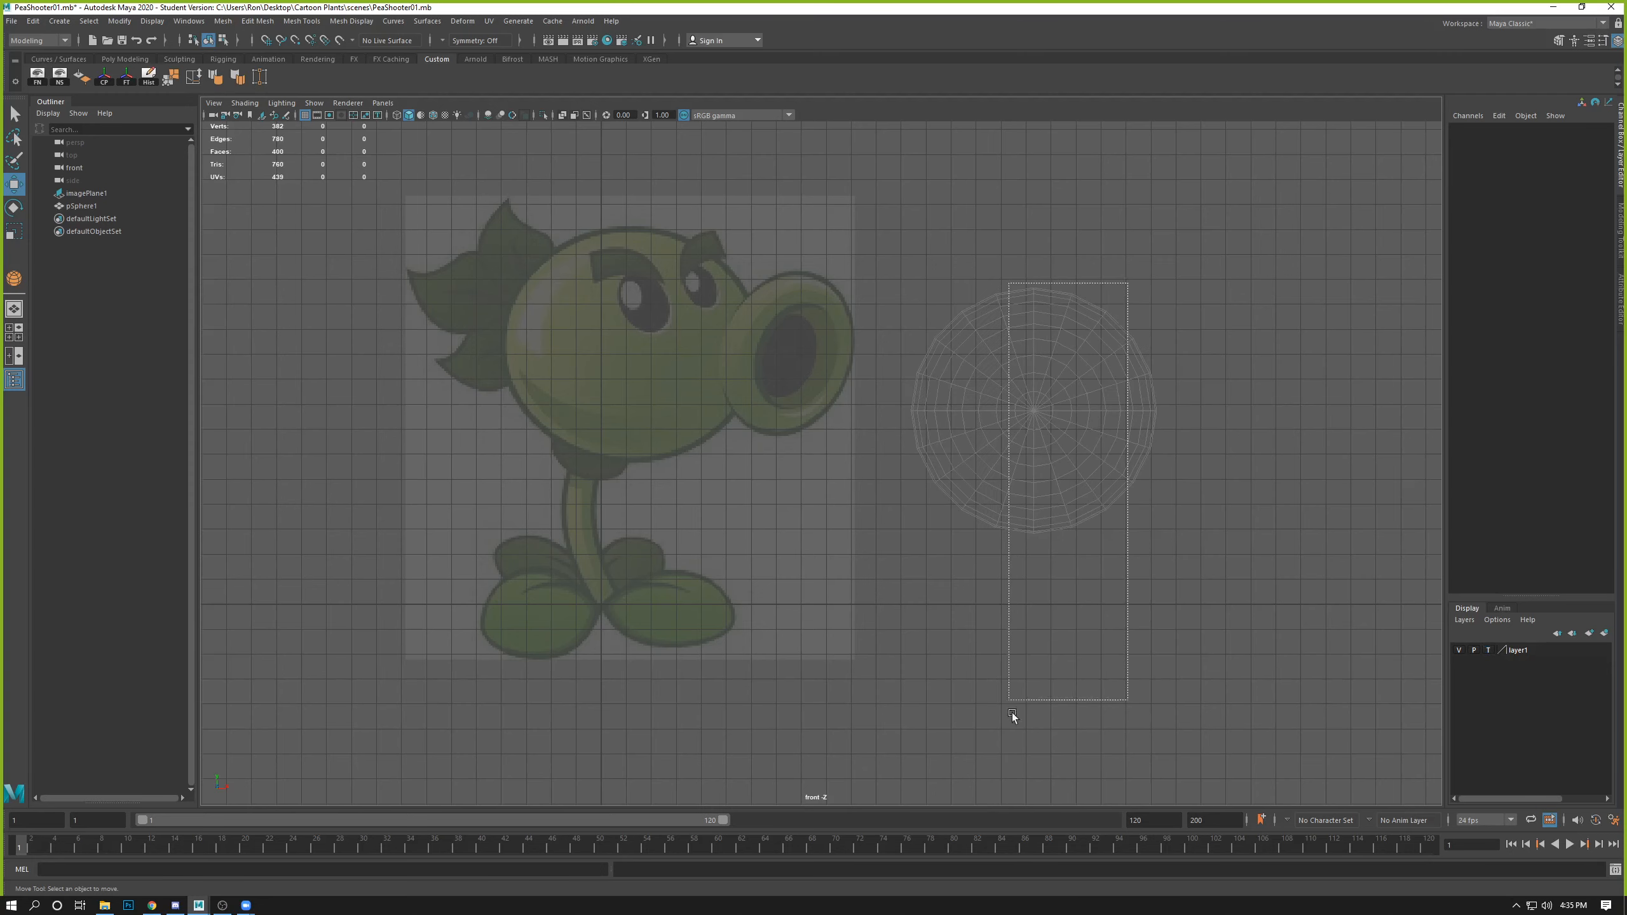
{"action": "left_click_drag", "start_coordinate": [1111, 249], "coordinate": [1030, 539]}
{"action": "left_click_drag", "start_coordinate": [1120, 309], "coordinate": [1056, 747]}
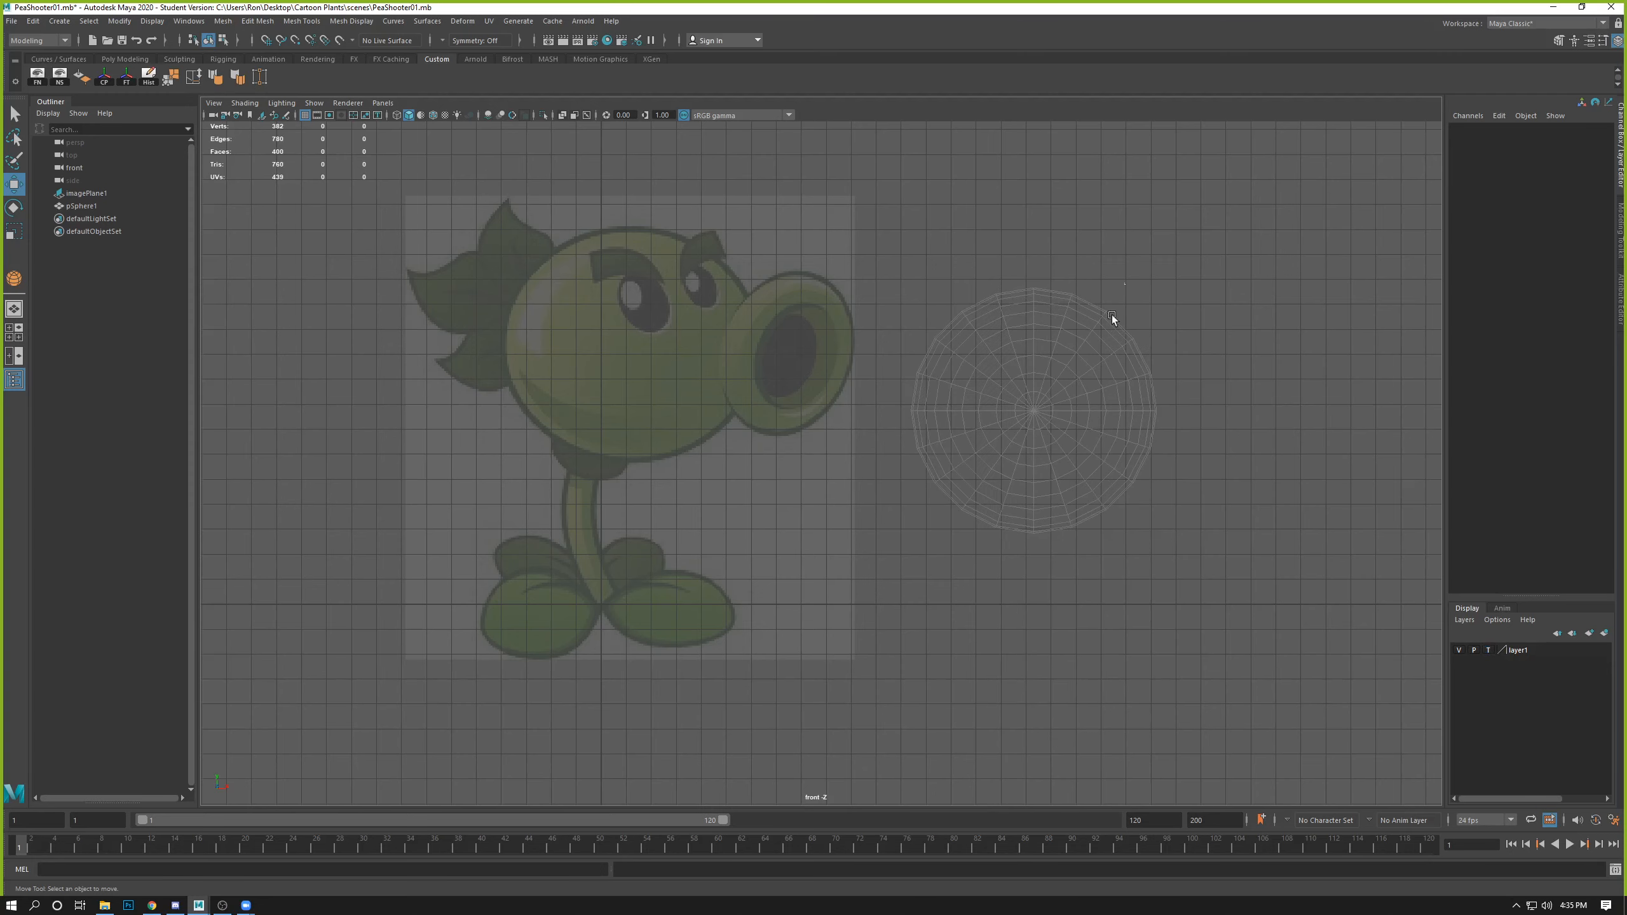
{"action": "left_click_drag", "start_coordinate": [1170, 244], "coordinate": [1079, 721]}
{"action": "left_click_drag", "start_coordinate": [883, 193], "coordinate": [686, 705]}
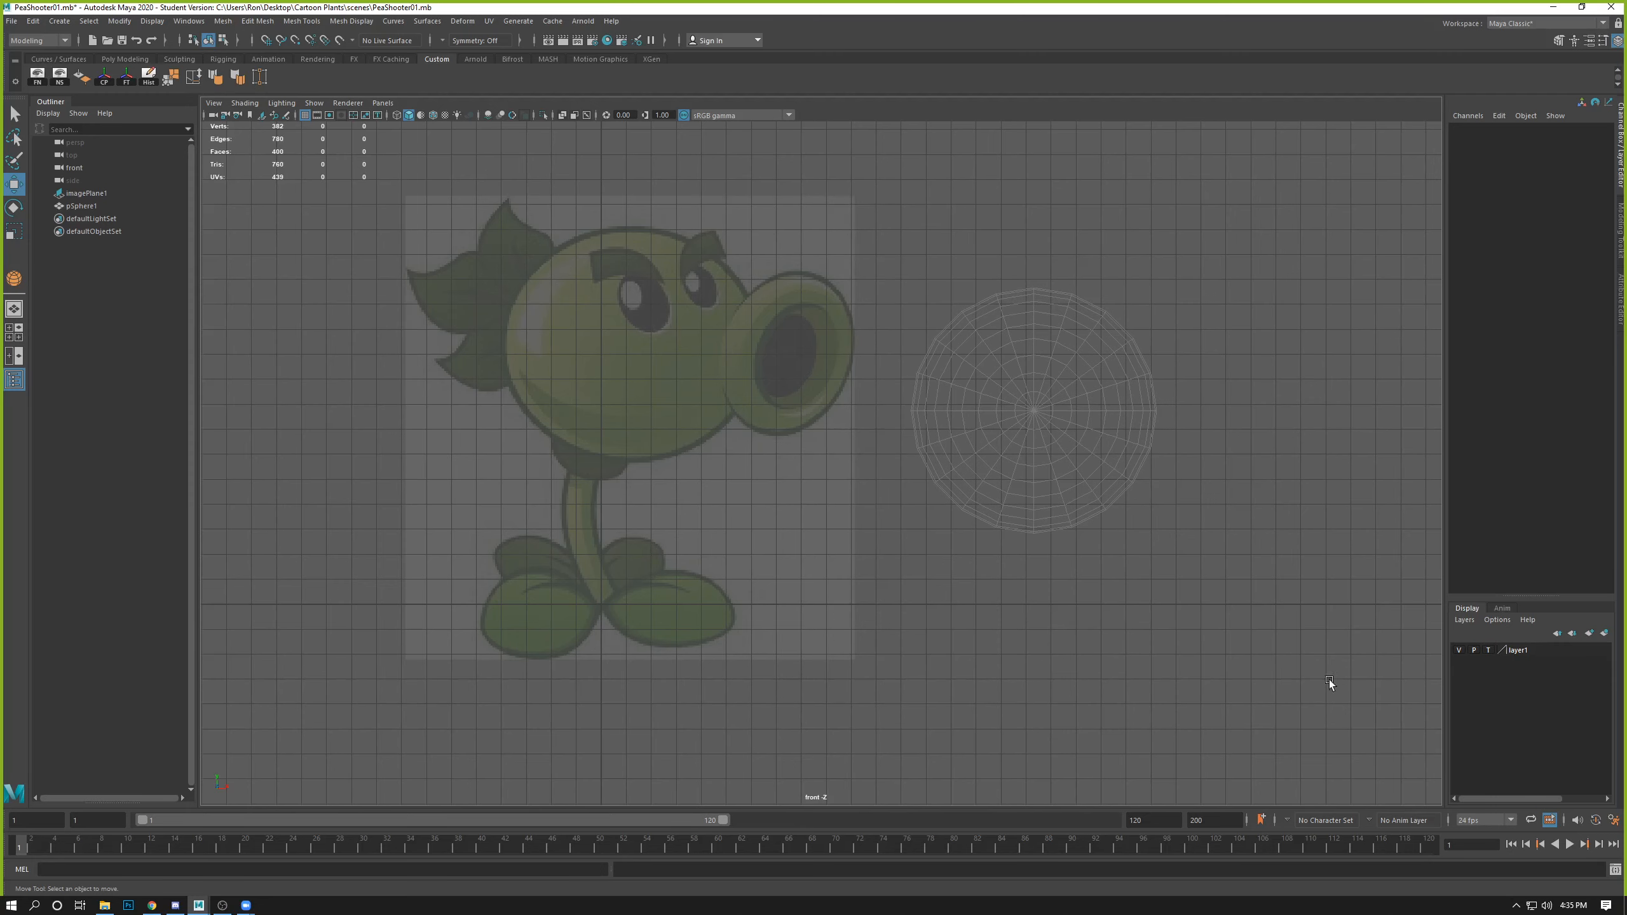
- Set layer1's display type to Reference and test box-selecting the sphere
{"action": "left_click", "coordinate": [1488, 651]}
{"action": "left_click_drag", "start_coordinate": [1169, 237], "coordinate": [973, 671]}
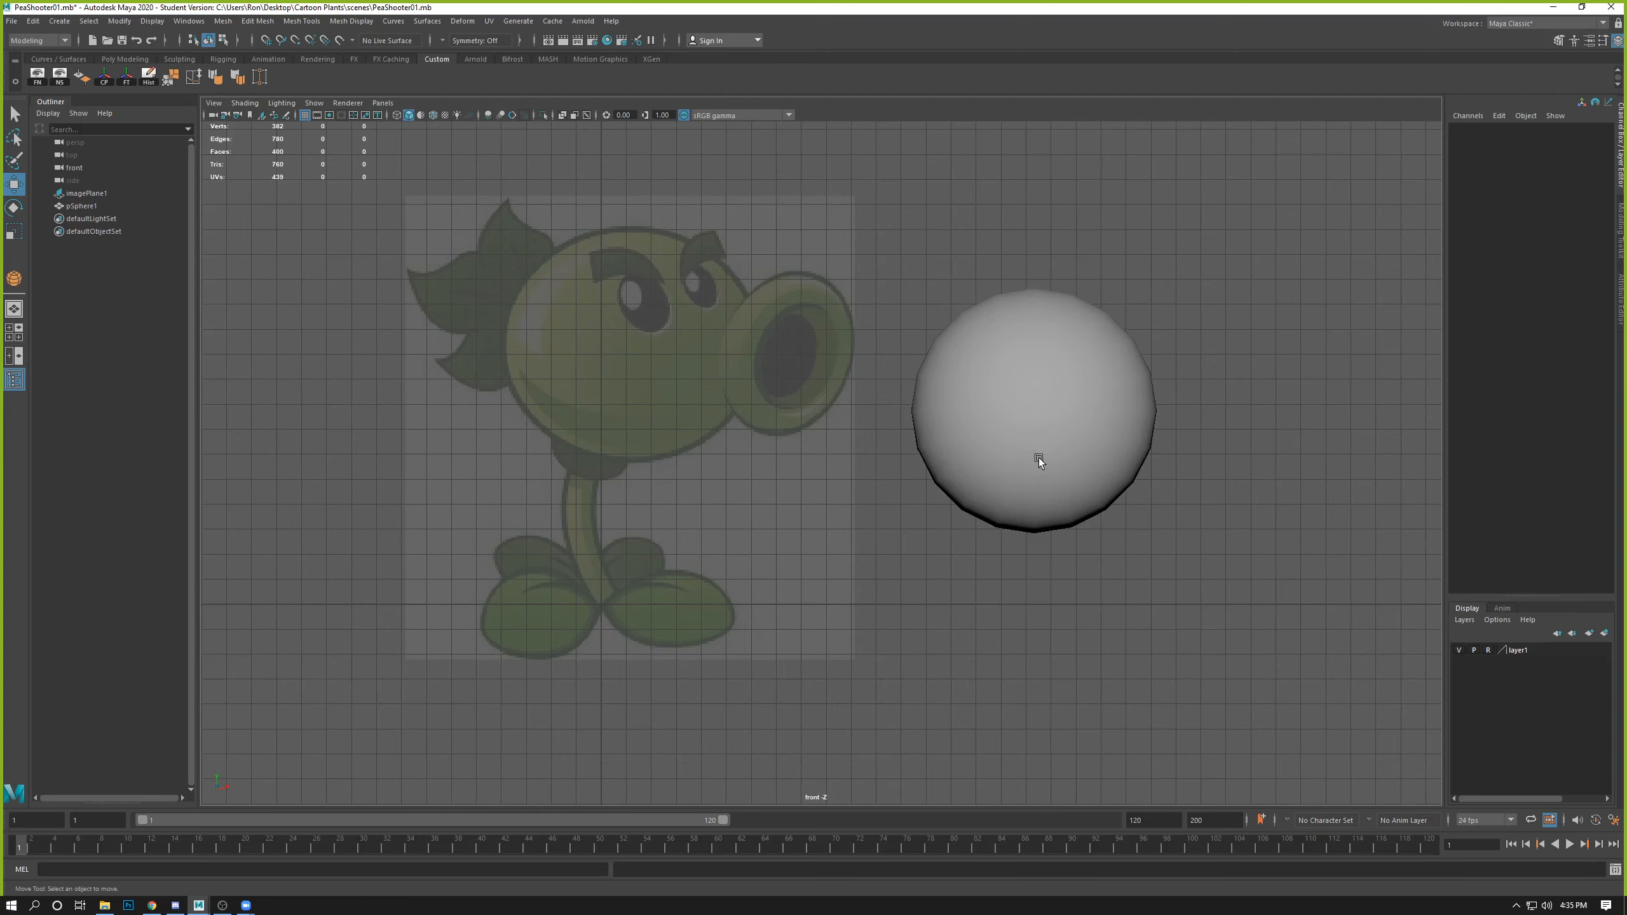
- Compare layer1's Template and Reference display types, test box-selecting the sphere and image plane, and leave the layer on Reference
{"action": "left_click_drag", "start_coordinate": [1096, 257], "coordinate": [1007, 697]}
{"action": "left_click_drag", "start_coordinate": [897, 188], "coordinate": [757, 697]}
{"action": "left_click_drag", "start_coordinate": [1068, 288], "coordinate": [950, 647]}
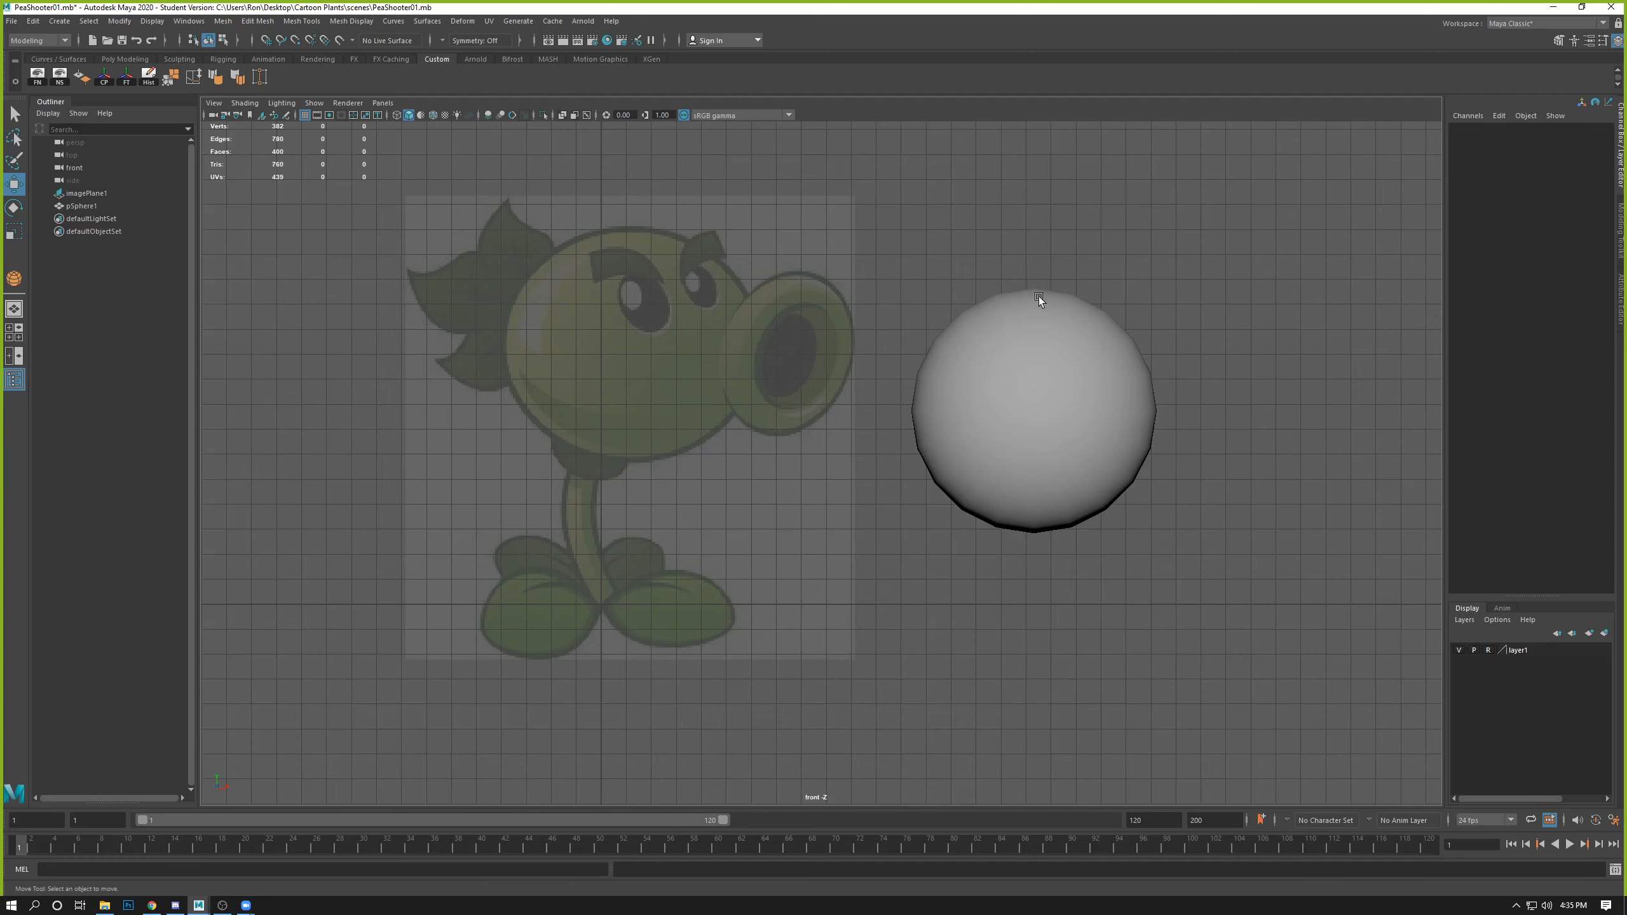
{"action": "left_click", "coordinate": [1489, 650]}
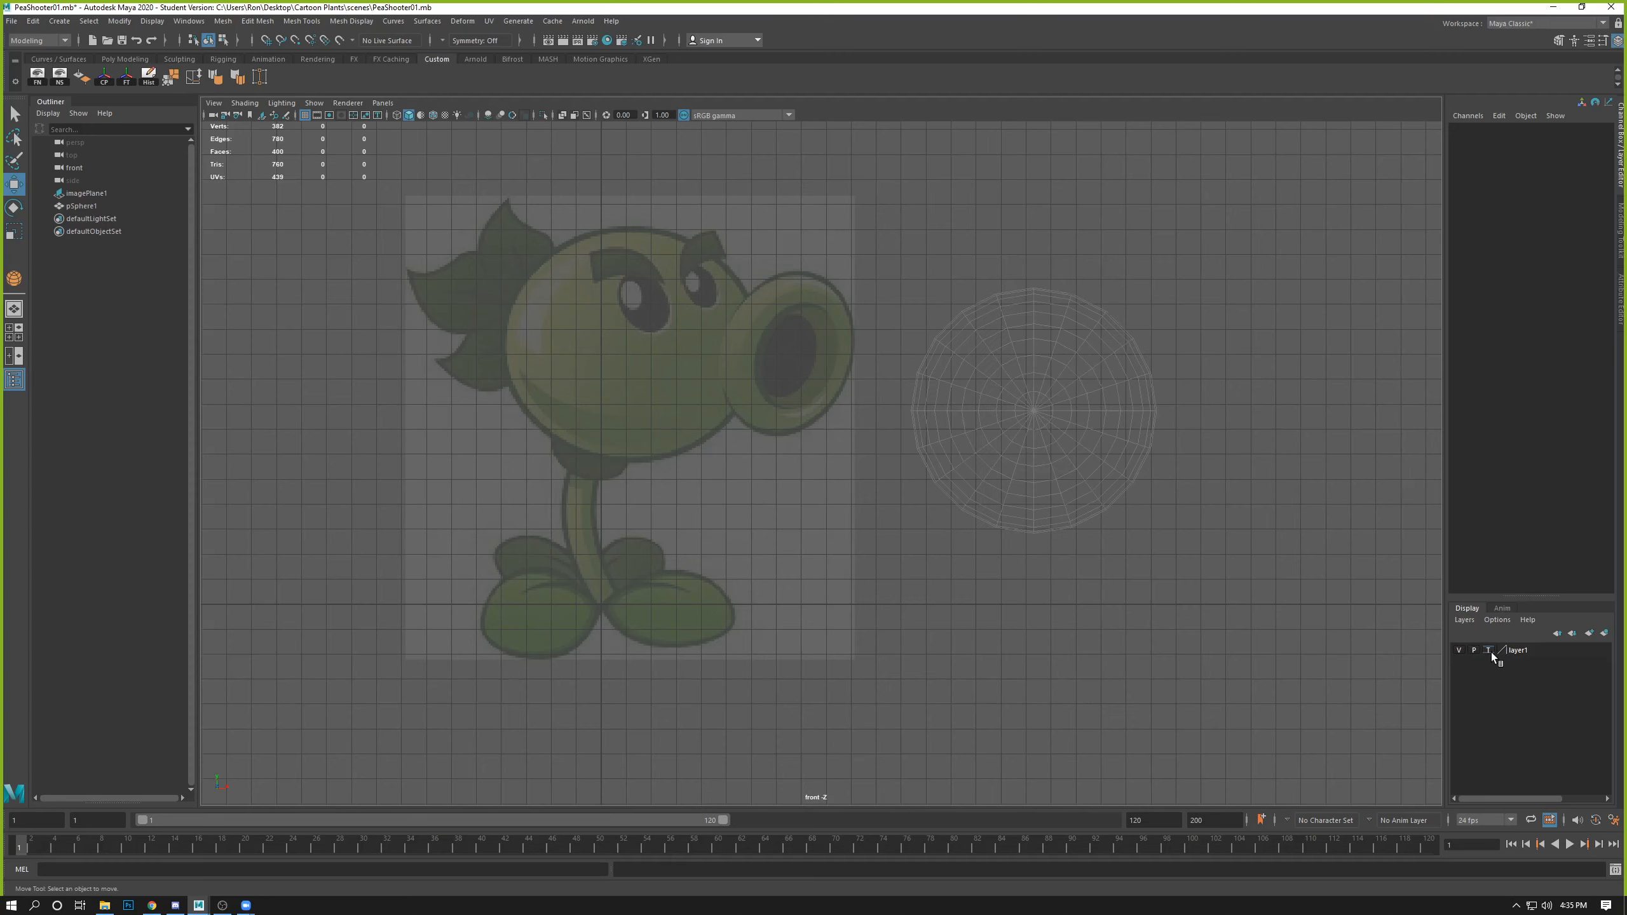
{"action": "left_click", "coordinate": [1488, 650]}
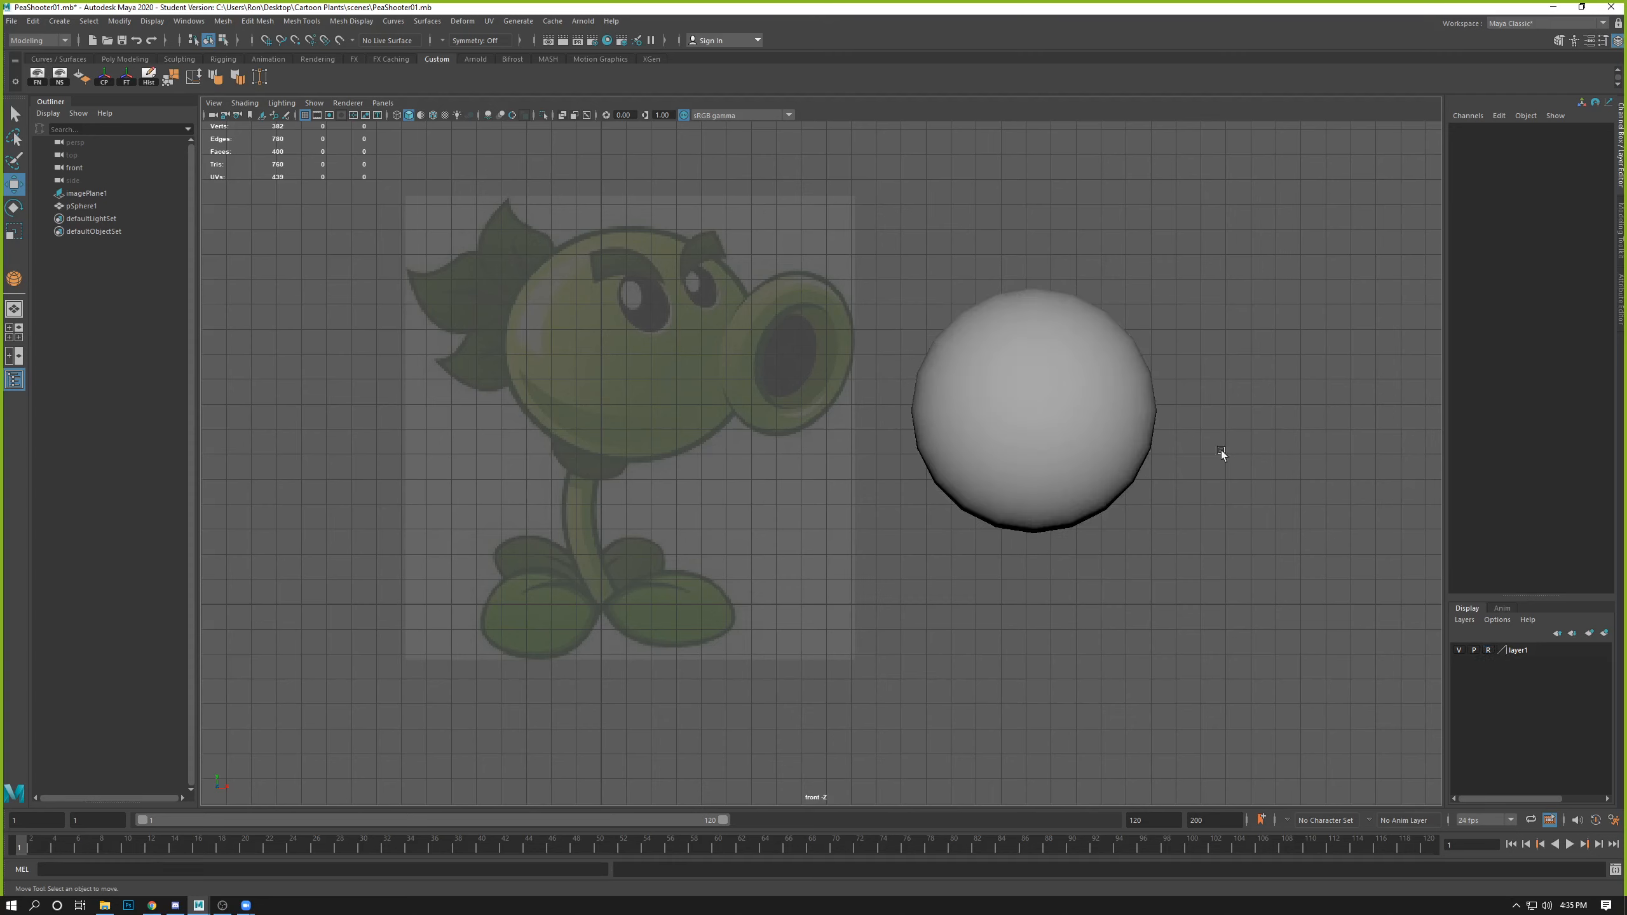
{"action": "left_click_drag", "start_coordinate": [1146, 263], "coordinate": [999, 750]}
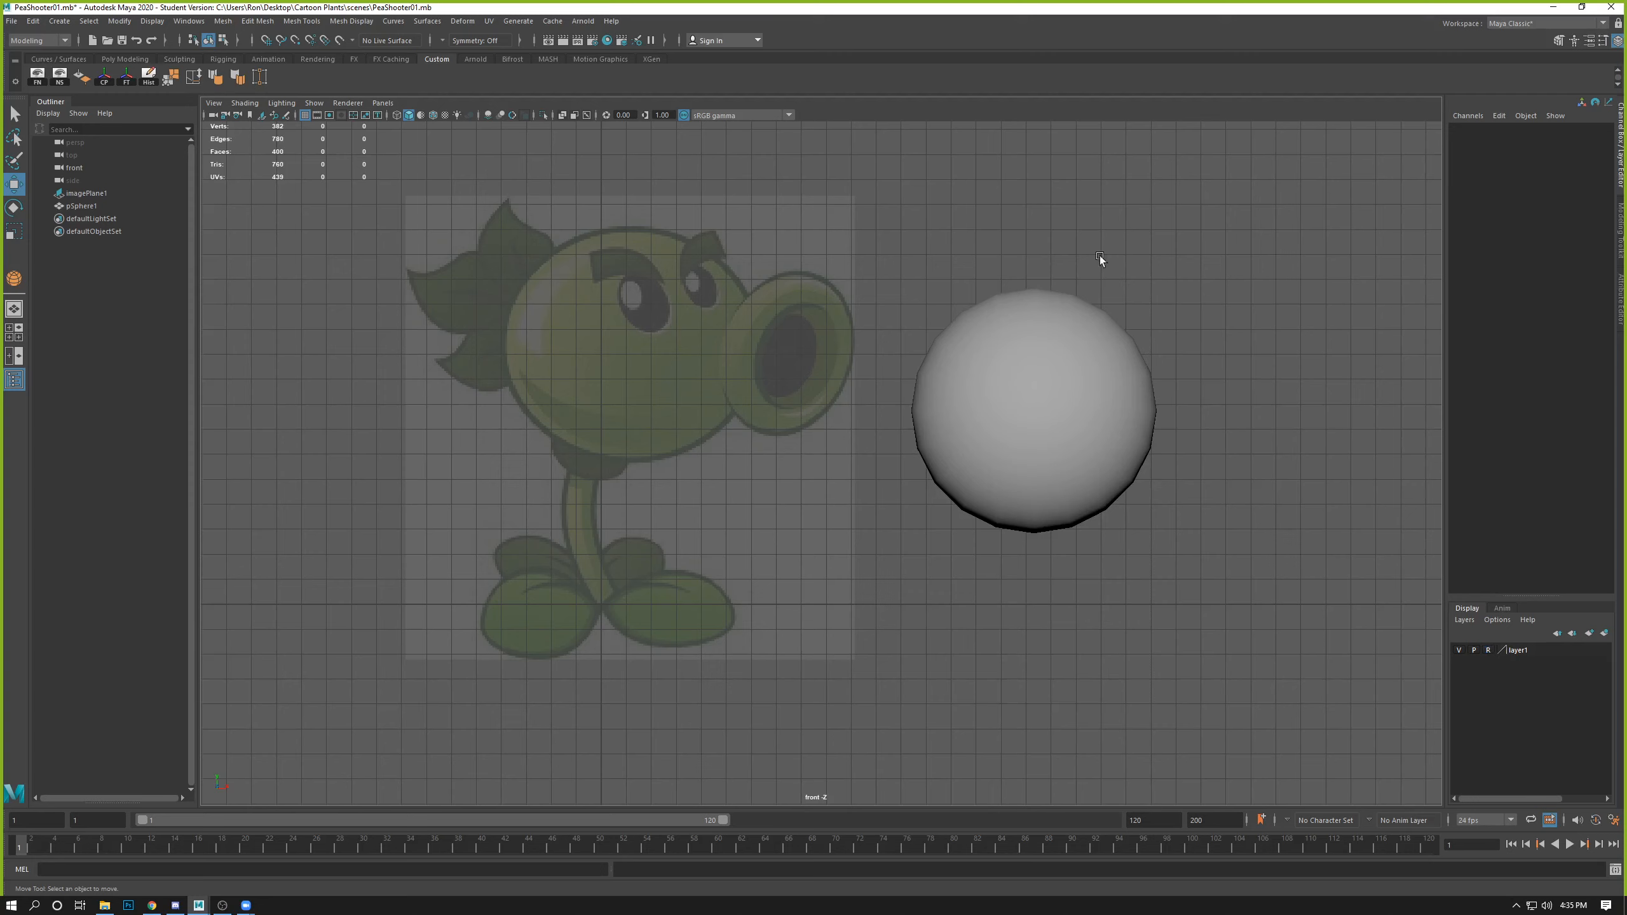
- Return layer1 to the normal, selectable display type and remove the sphere from the layer
{"action": "left_click", "coordinate": [1488, 650]}
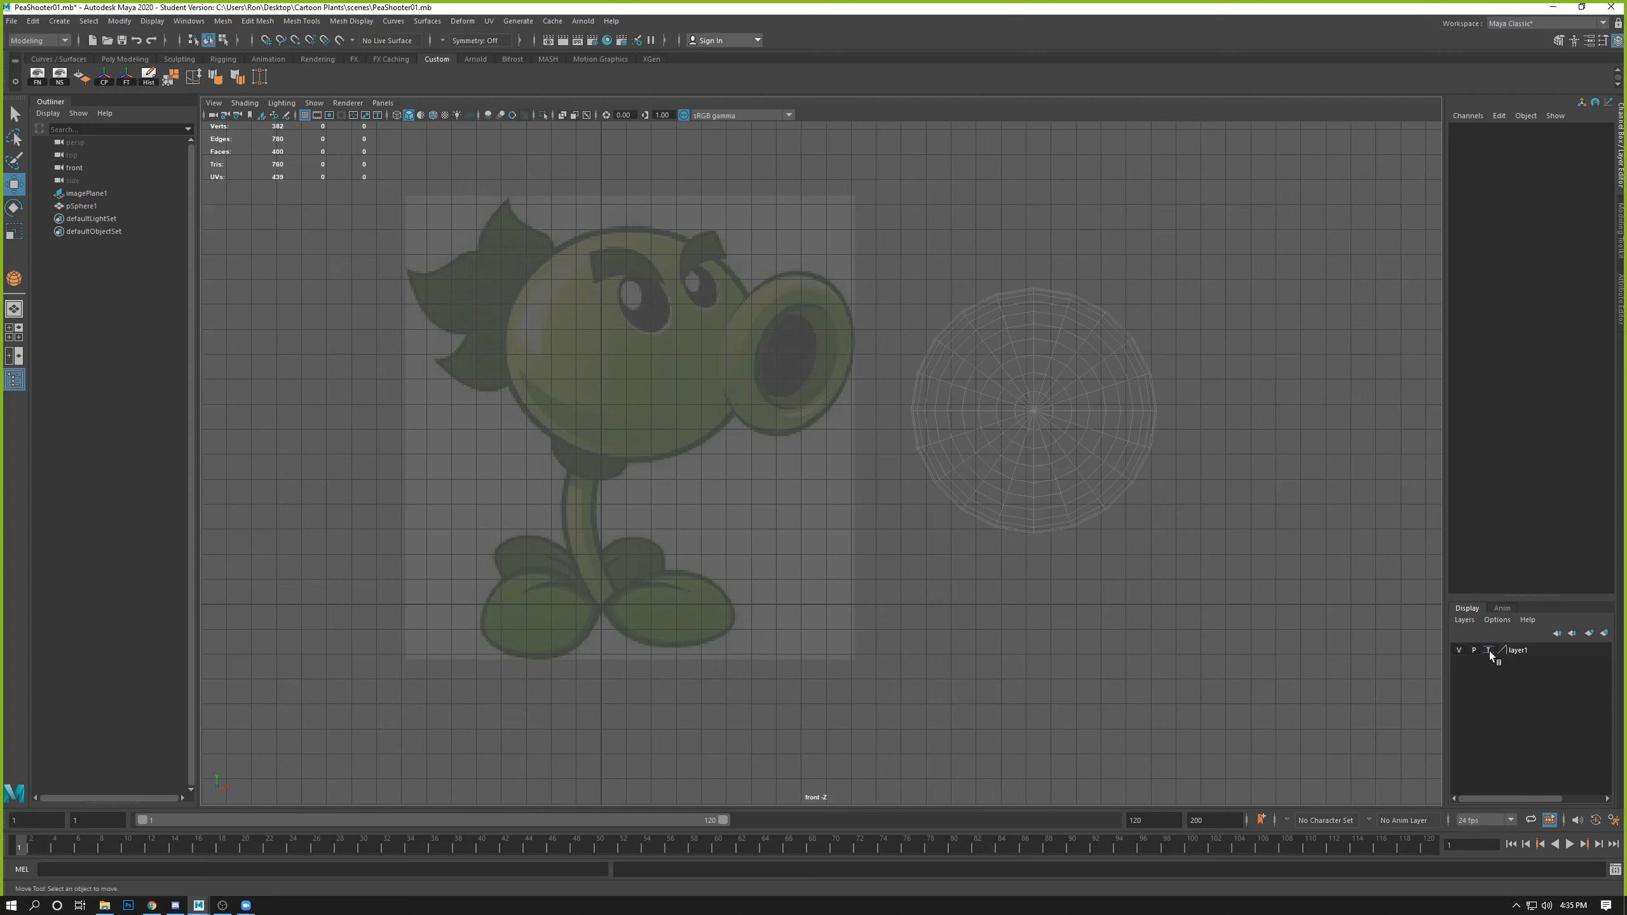
{"action": "left_click", "coordinate": [1489, 651]}
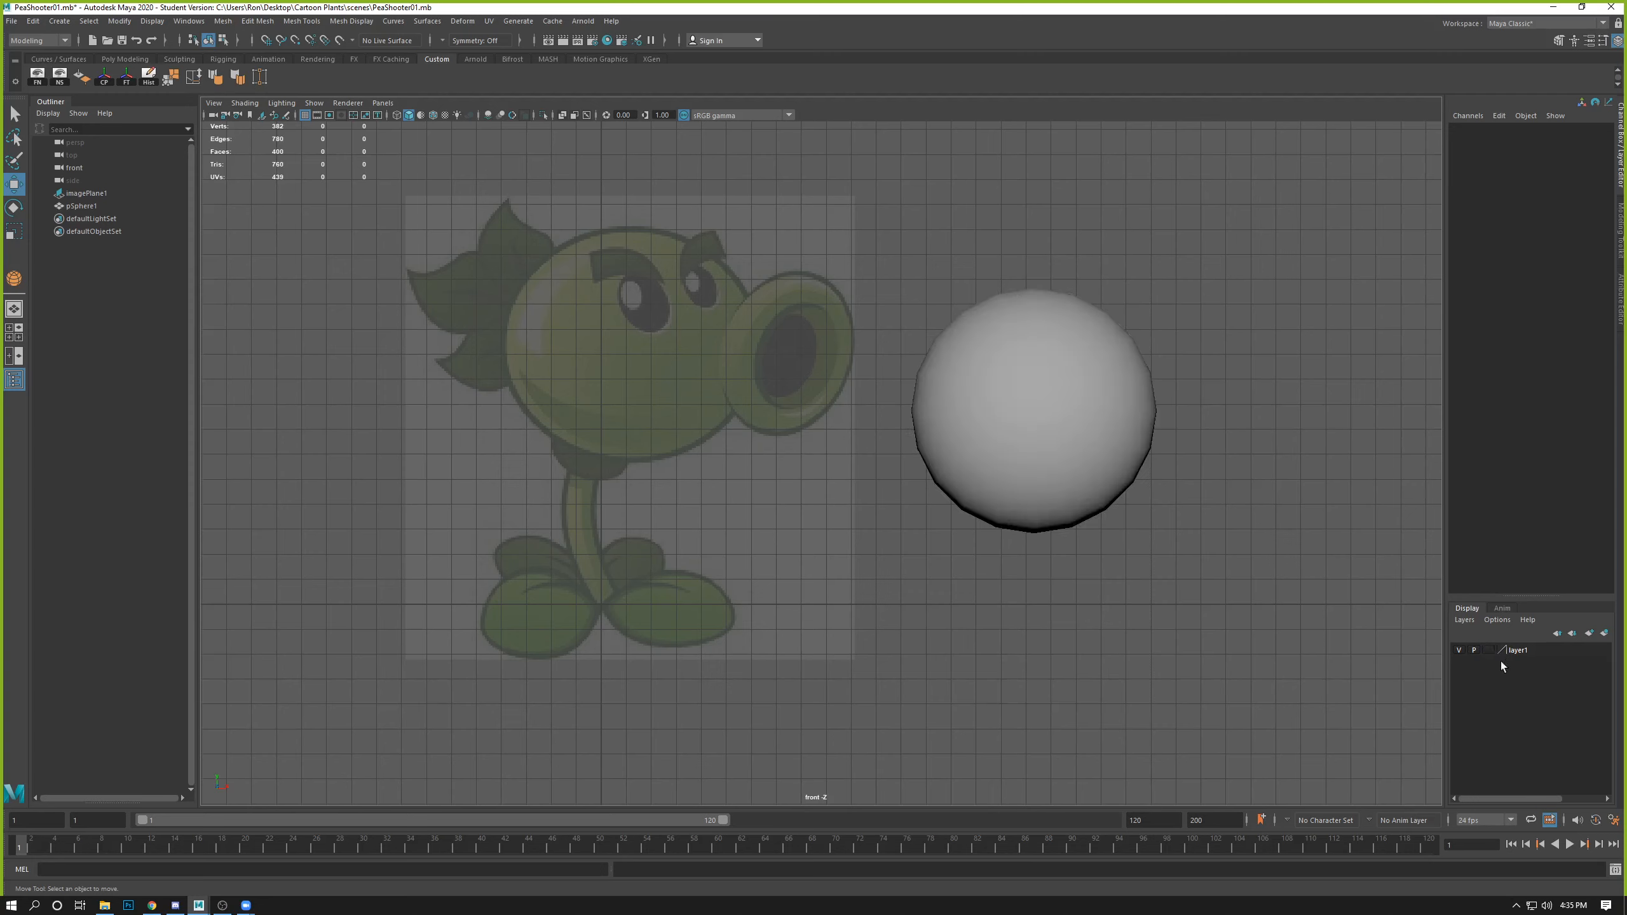
{"action": "left_click", "coordinate": [1037, 413]}
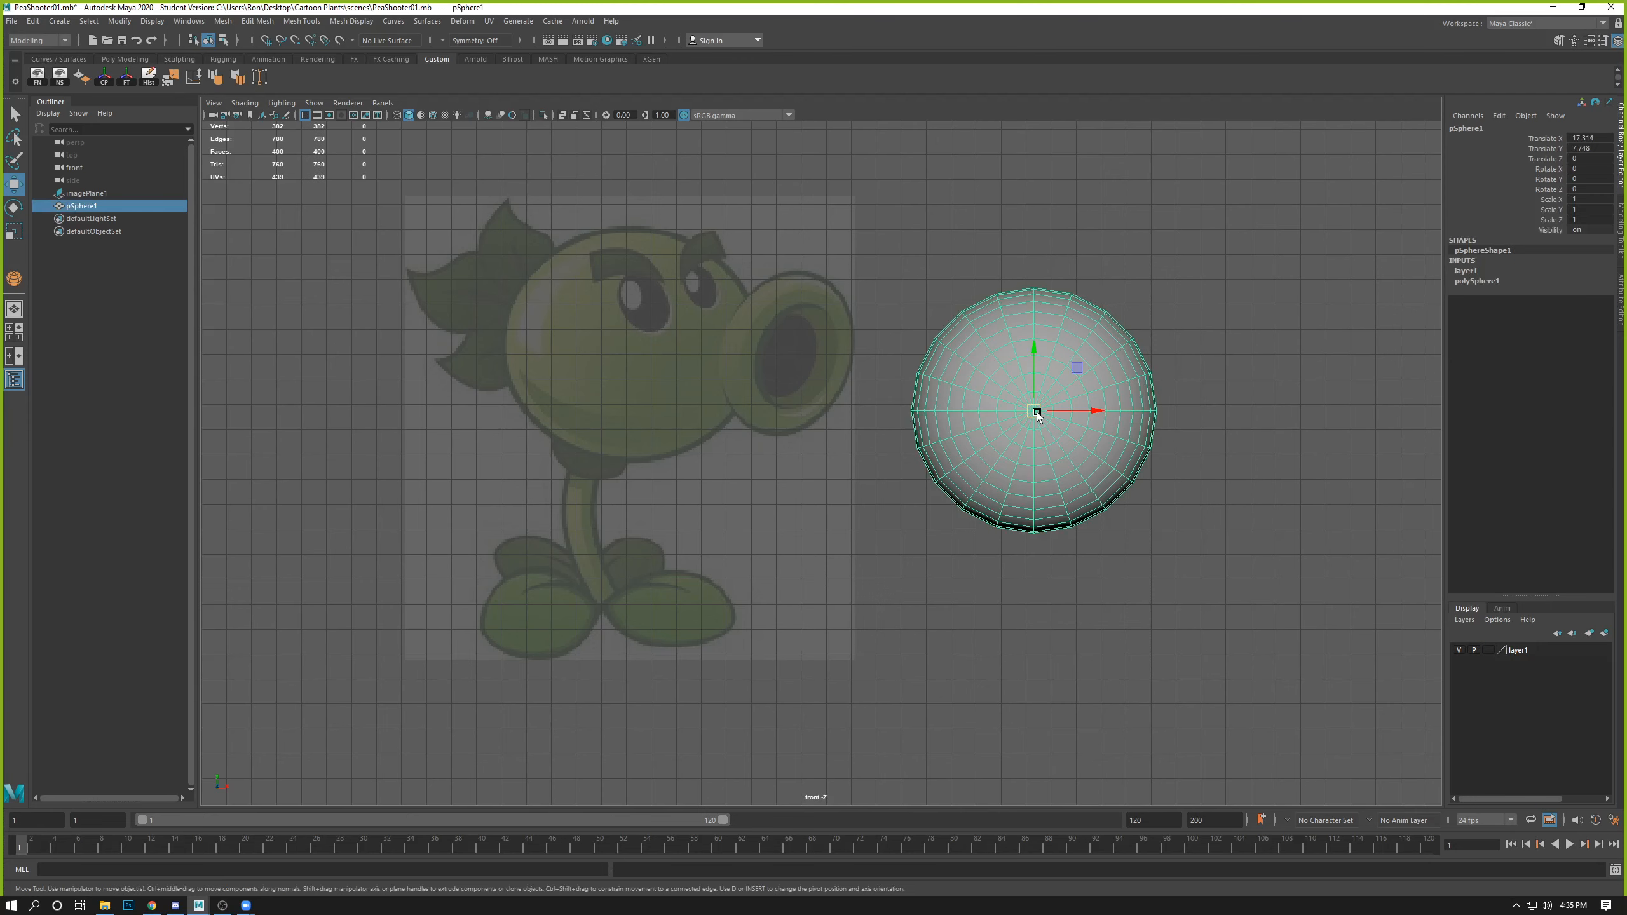
{"action": "right_click", "coordinate": [1523, 658]}
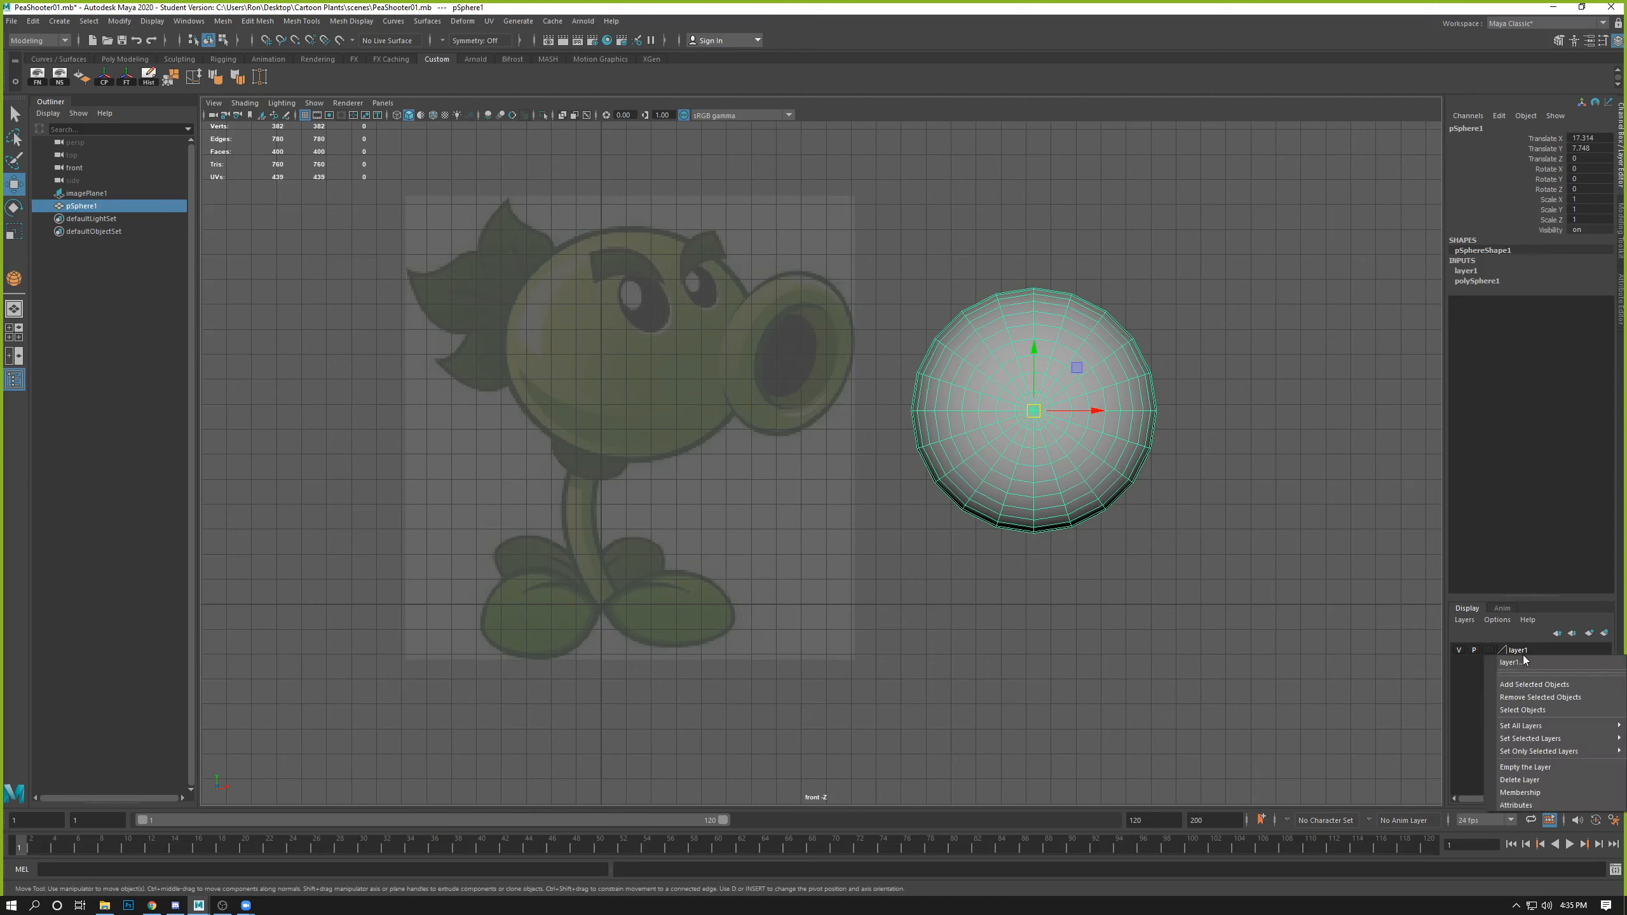
{"action": "left_click", "coordinate": [1516, 698]}
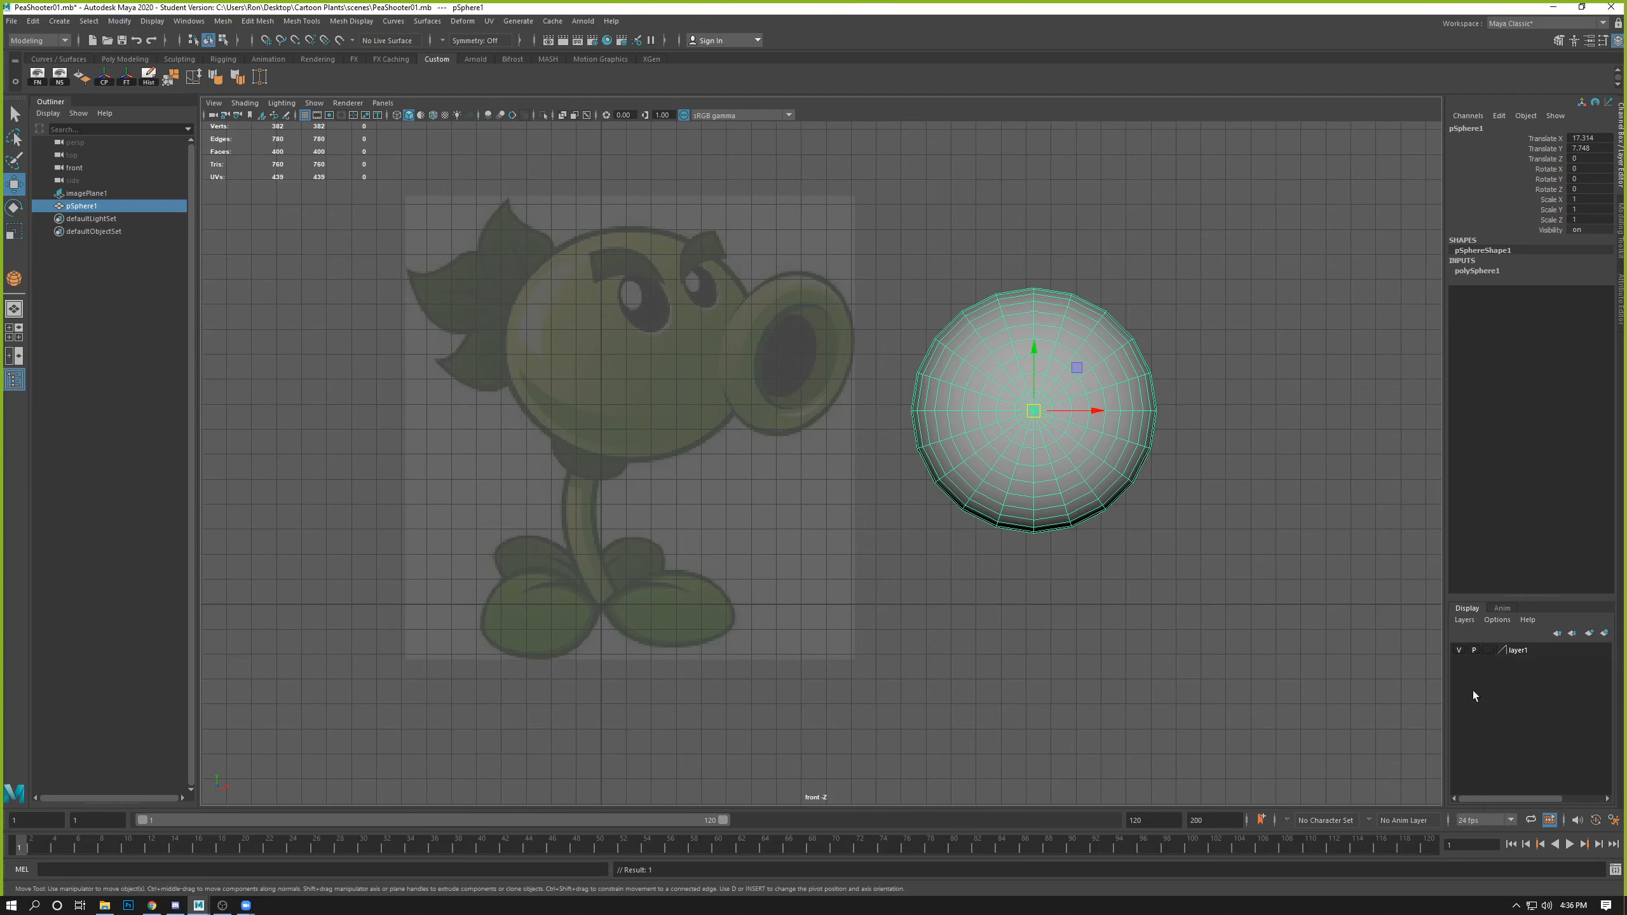
- Hide layer1 and delete the sphere from the scene
{"action": "left_click", "coordinate": [1460, 651]}
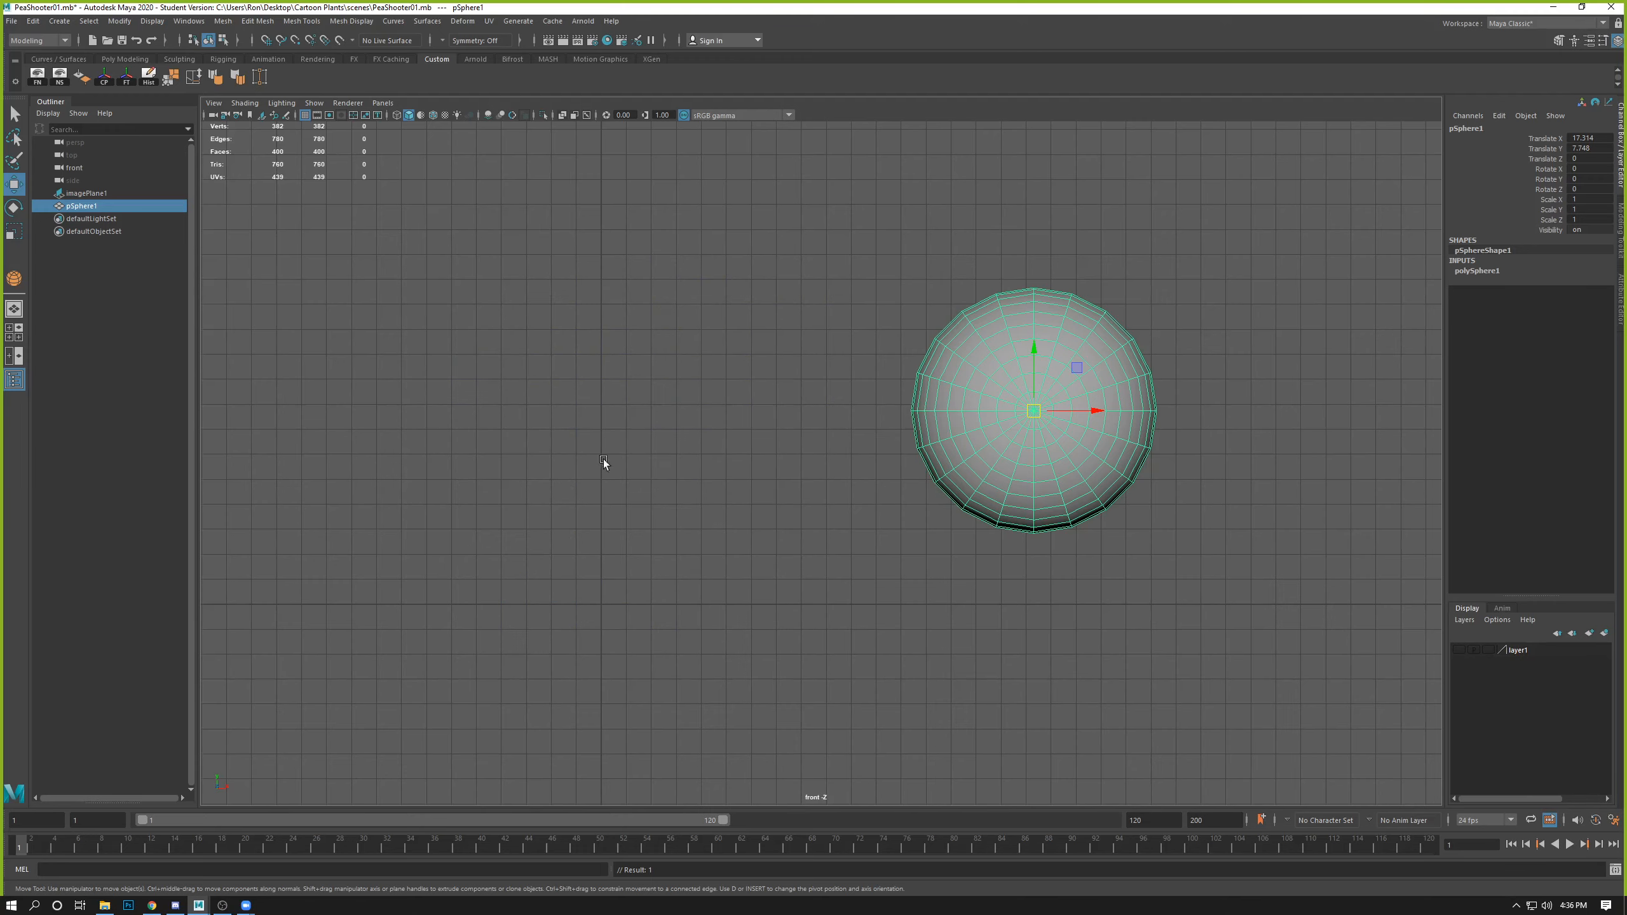
{"action": "left_click", "coordinate": [1198, 680]}
{"action": "left_click", "coordinate": [1076, 466]}
{"action": "key", "text": "Delete"}
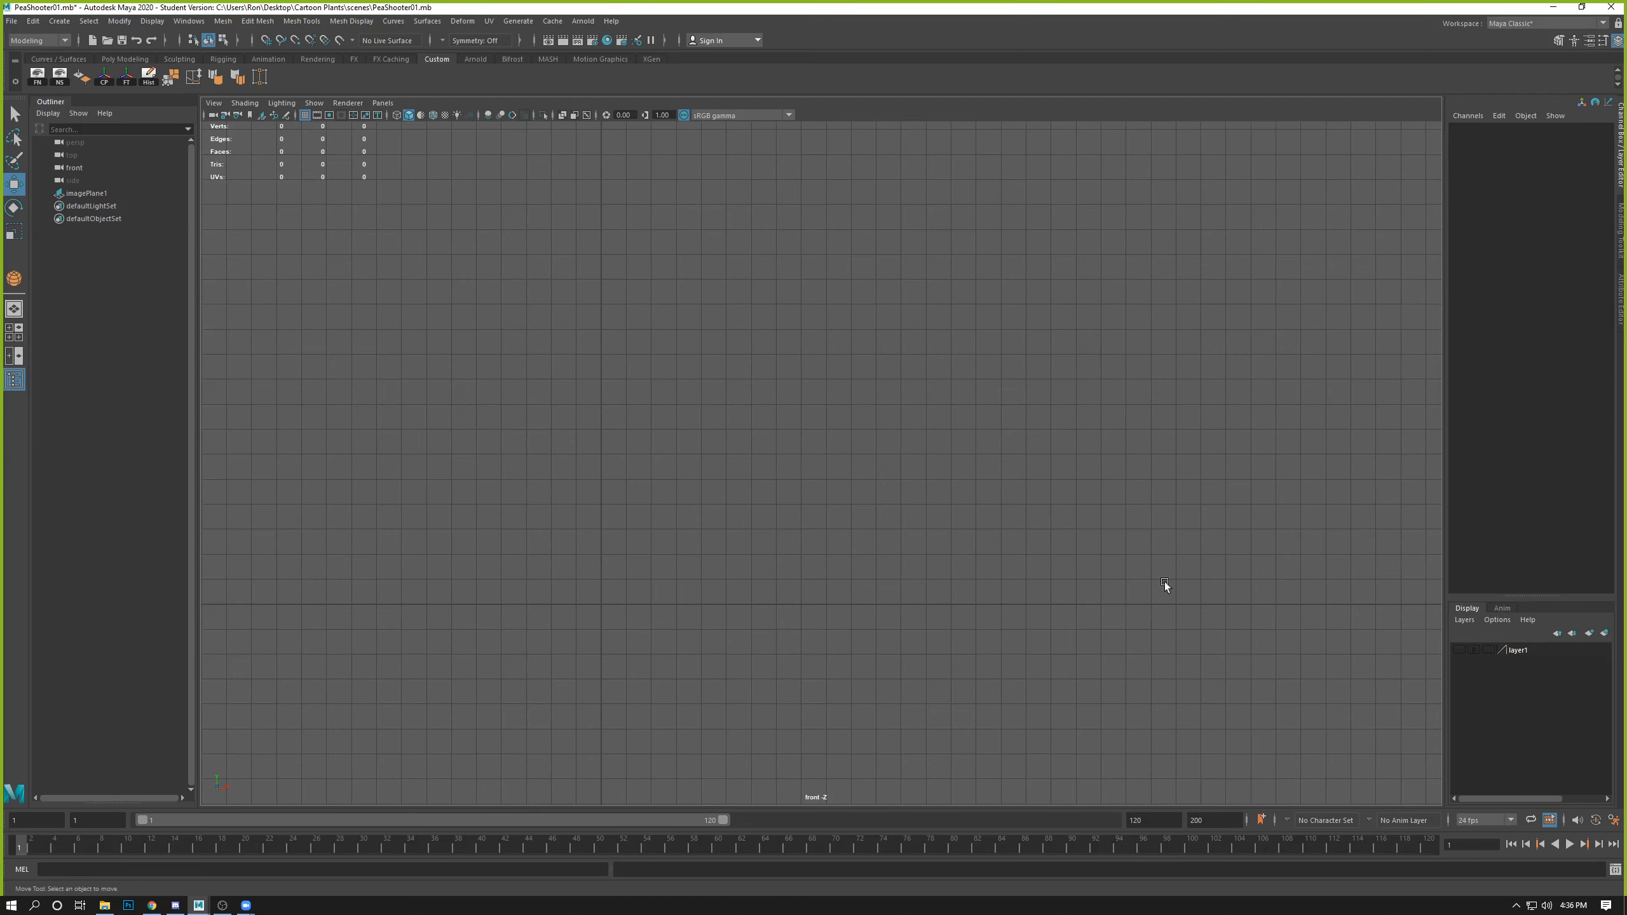
- Make layer1 visible with its display type set to Template and test box-selecting the image plane
{"action": "left_click", "coordinate": [1459, 650]}
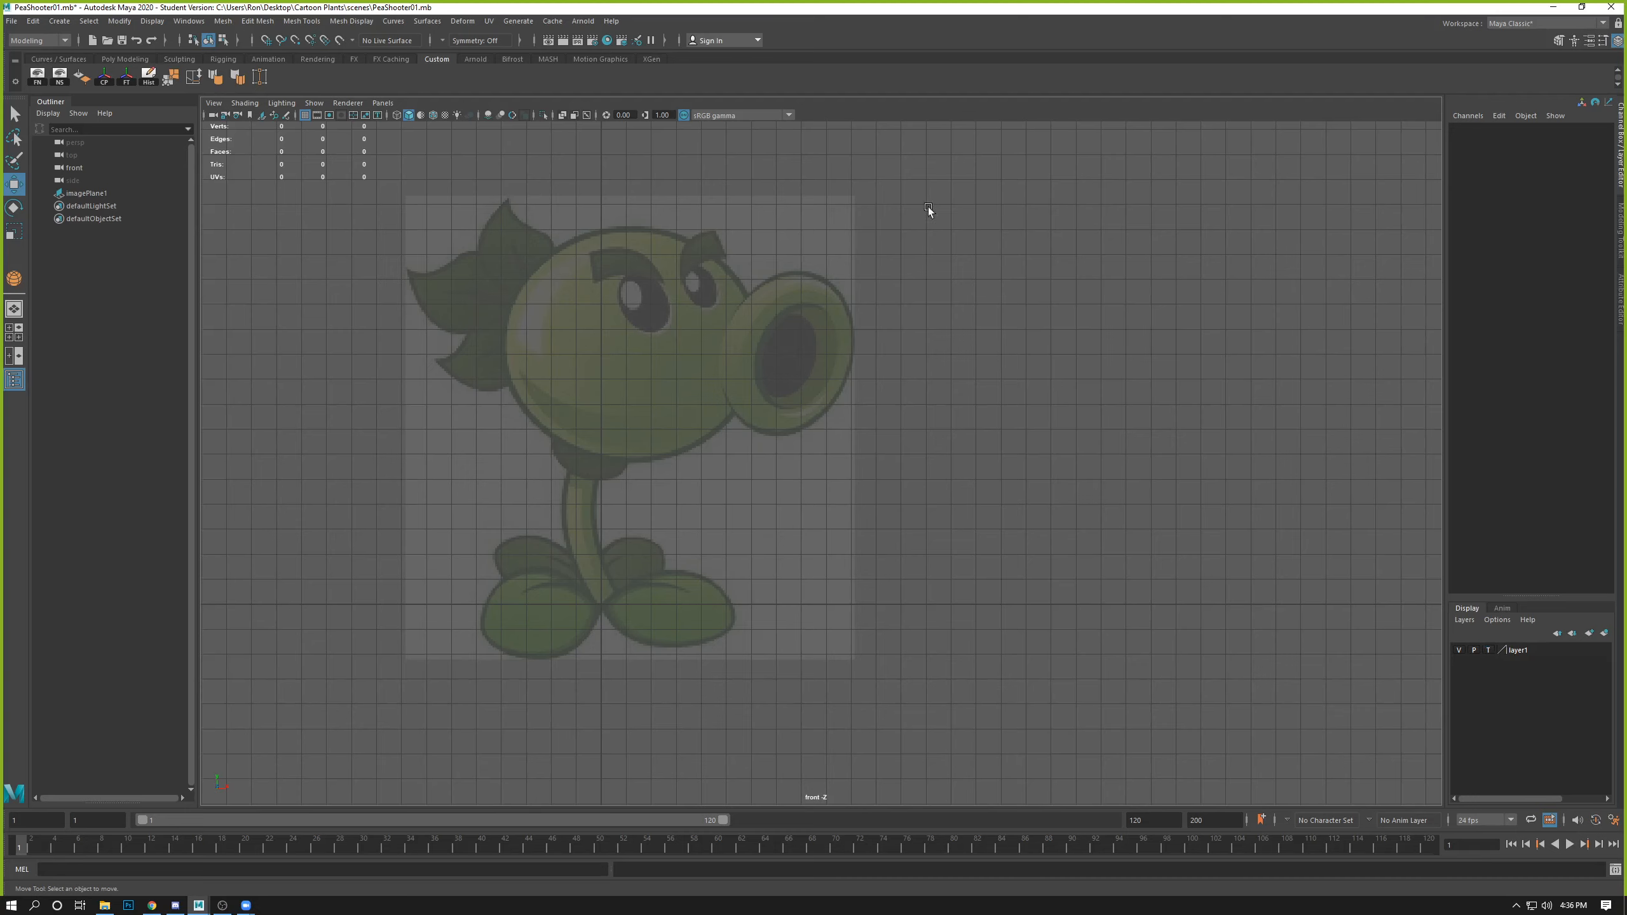
{"action": "left_click_drag", "start_coordinate": [928, 206], "coordinate": [400, 682]}
- Set layer1's display type to Reference and test box-selecting the image plane several times
{"action": "left_click", "coordinate": [1489, 652]}
{"action": "left_click_drag", "start_coordinate": [920, 168], "coordinate": [407, 769]}
{"action": "left_click_drag", "start_coordinate": [1095, 194], "coordinate": [711, 490]}
{"action": "left_click_drag", "start_coordinate": [925, 213], "coordinate": [567, 572]}
{"action": "left_click_drag", "start_coordinate": [882, 175], "coordinate": [786, 422]}
{"action": "left_click_drag", "start_coordinate": [890, 255], "coordinate": [781, 643]}
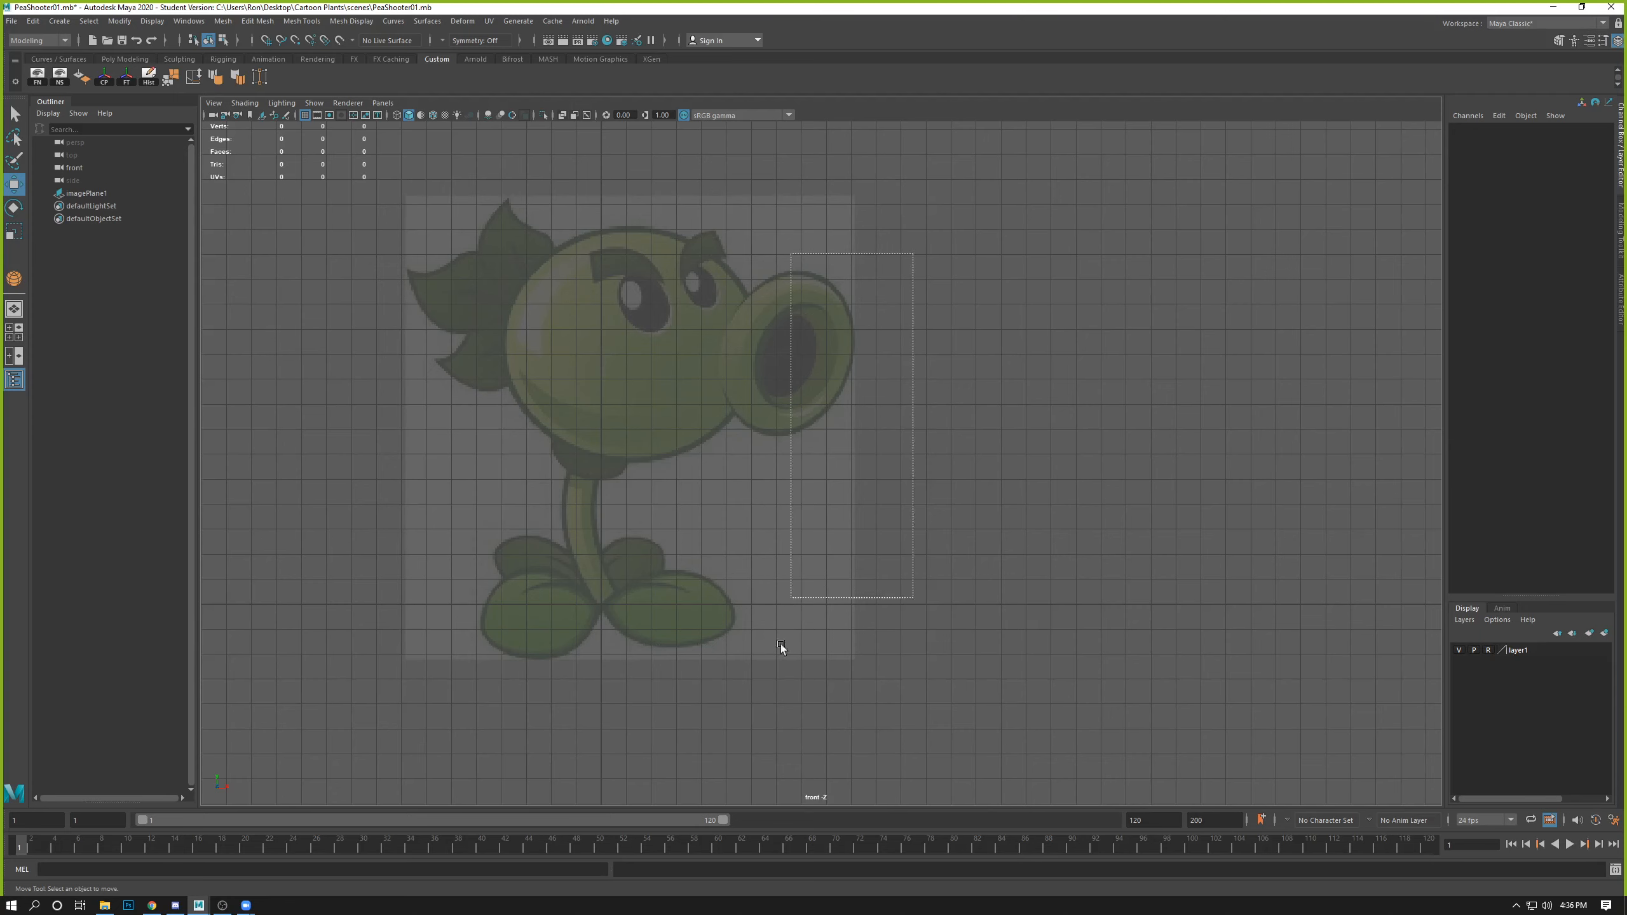